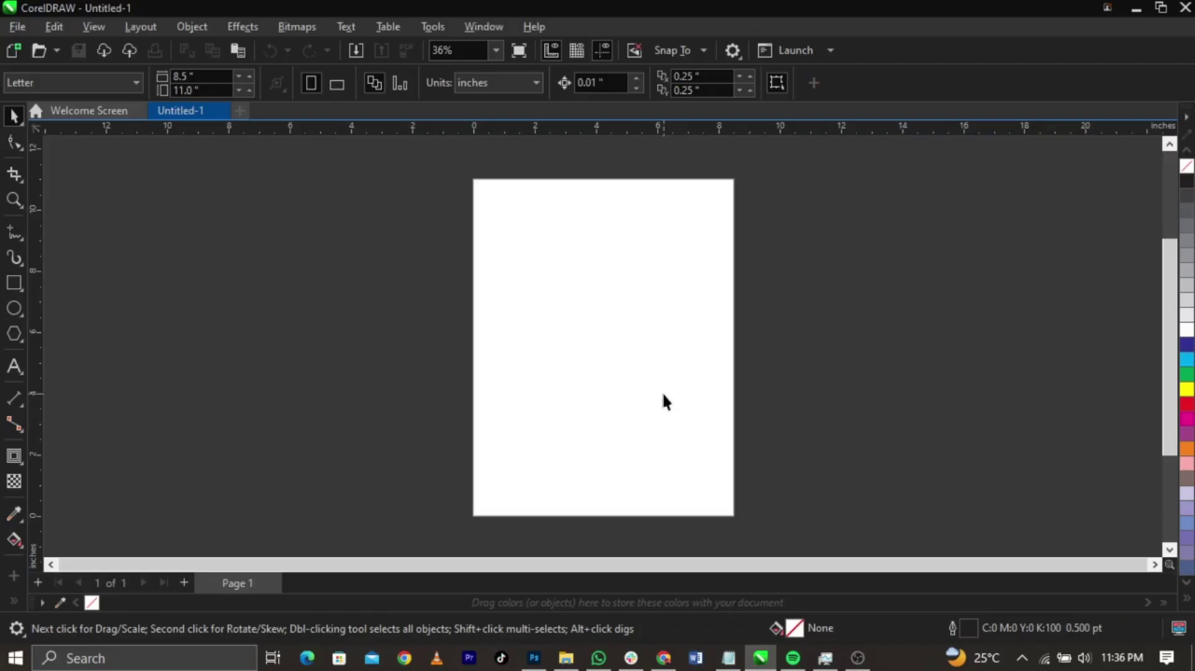
Change the Letter page to landscape orientation.
{"action": "scroll", "coordinate": [663, 398], "scroll_direction": "up", "scroll_amount": 1}
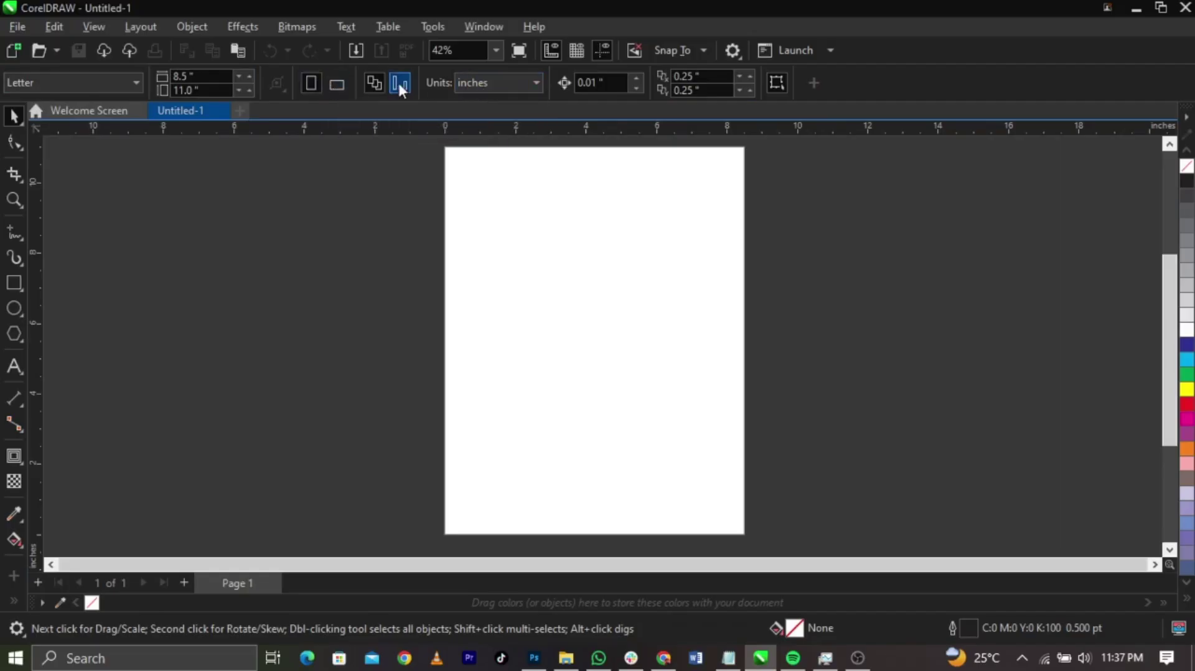
{"action": "left_click", "coordinate": [339, 95]}
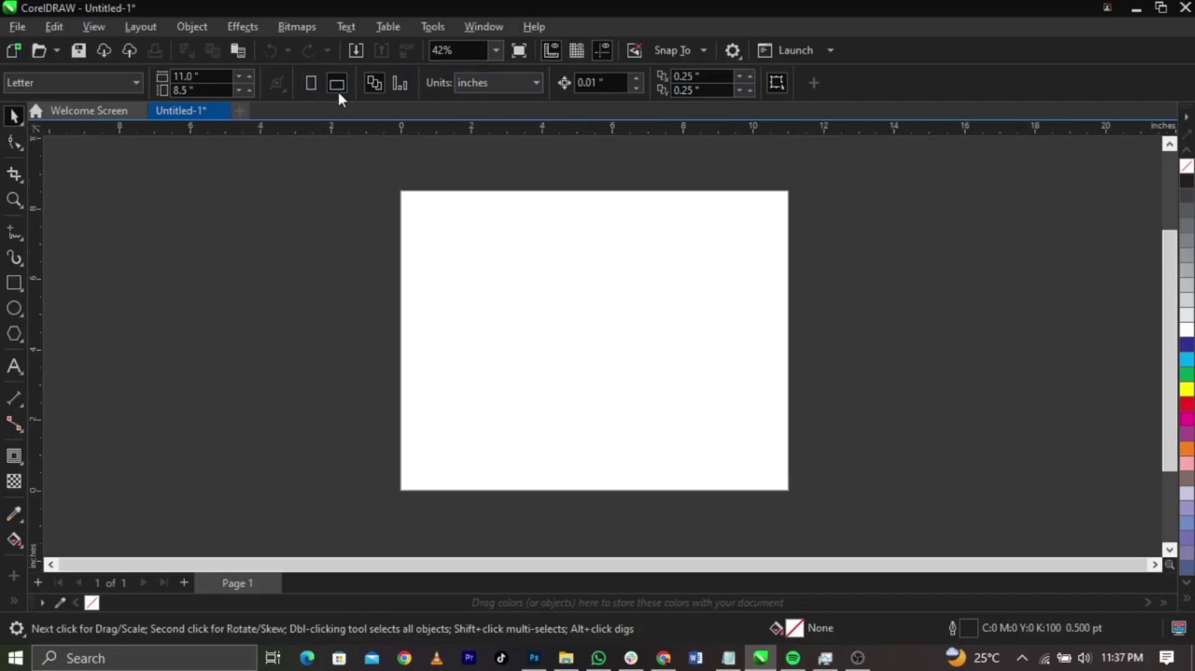
{"action": "scroll", "coordinate": [573, 275], "scroll_direction": "up", "scroll_amount": 1}
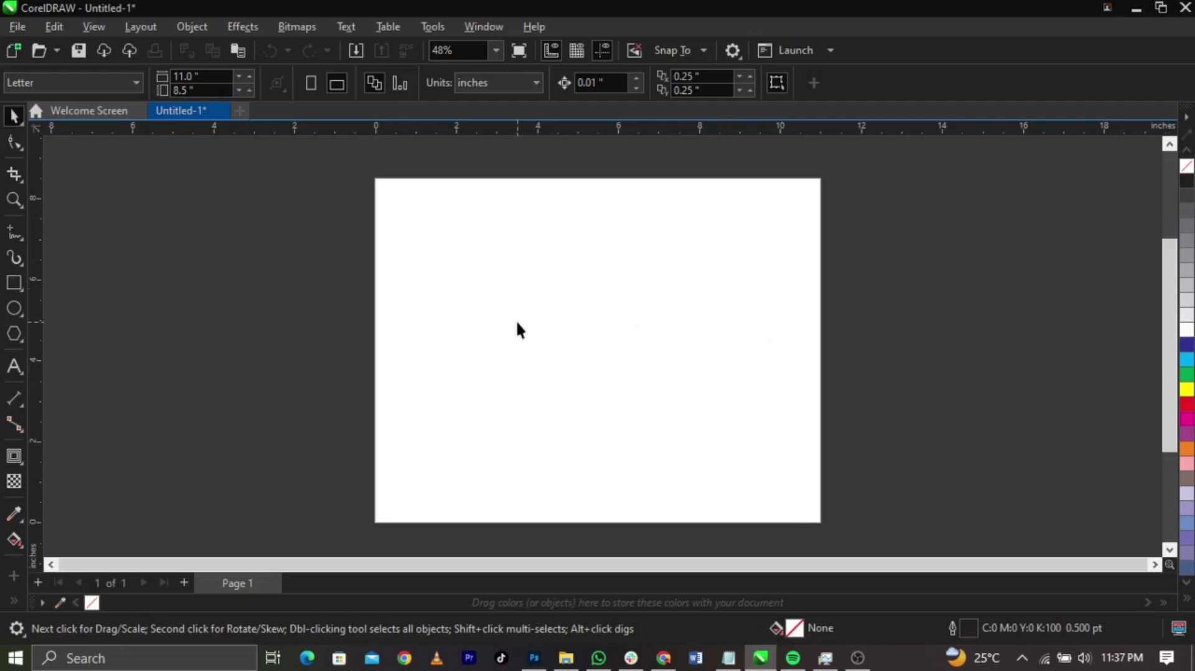
Draw a square about 3.99 inches wide and centre it on the page.
{"action": "scroll", "coordinate": [518, 324], "scroll_direction": "up", "scroll_amount": 1}
{"action": "scroll", "coordinate": [587, 305], "scroll_direction": "down", "scroll_amount": 1}
{"action": "scroll", "coordinate": [638, 342], "scroll_direction": "up", "scroll_amount": 1}
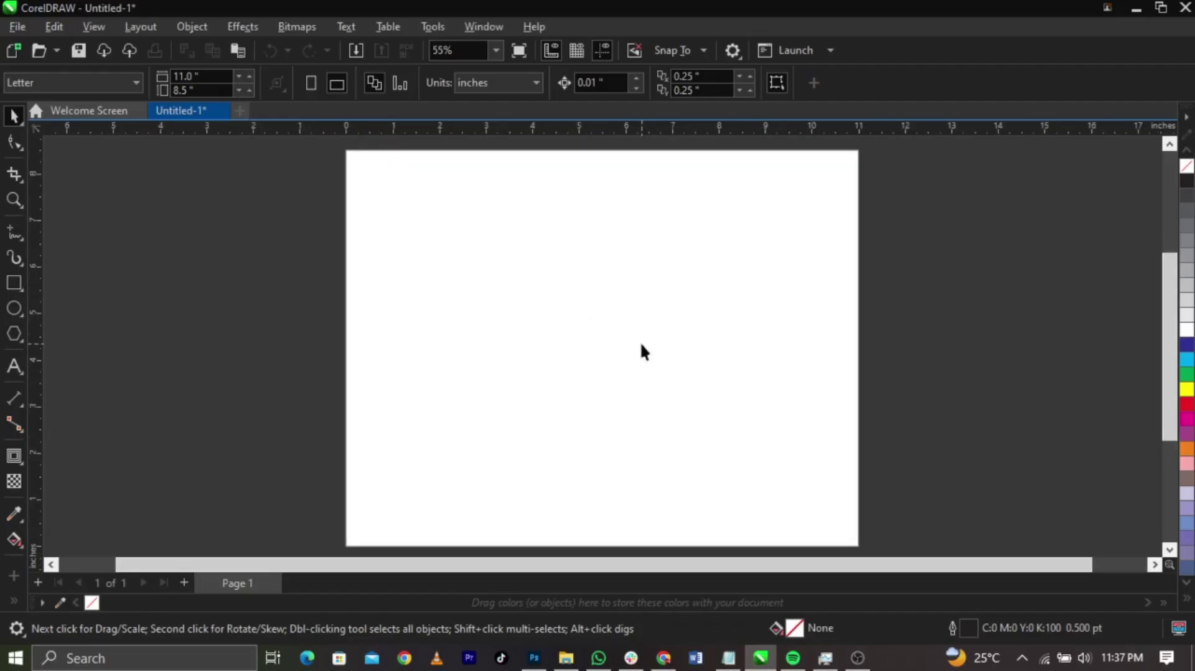
{"action": "scroll", "coordinate": [643, 351], "scroll_direction": "down", "scroll_amount": 1}
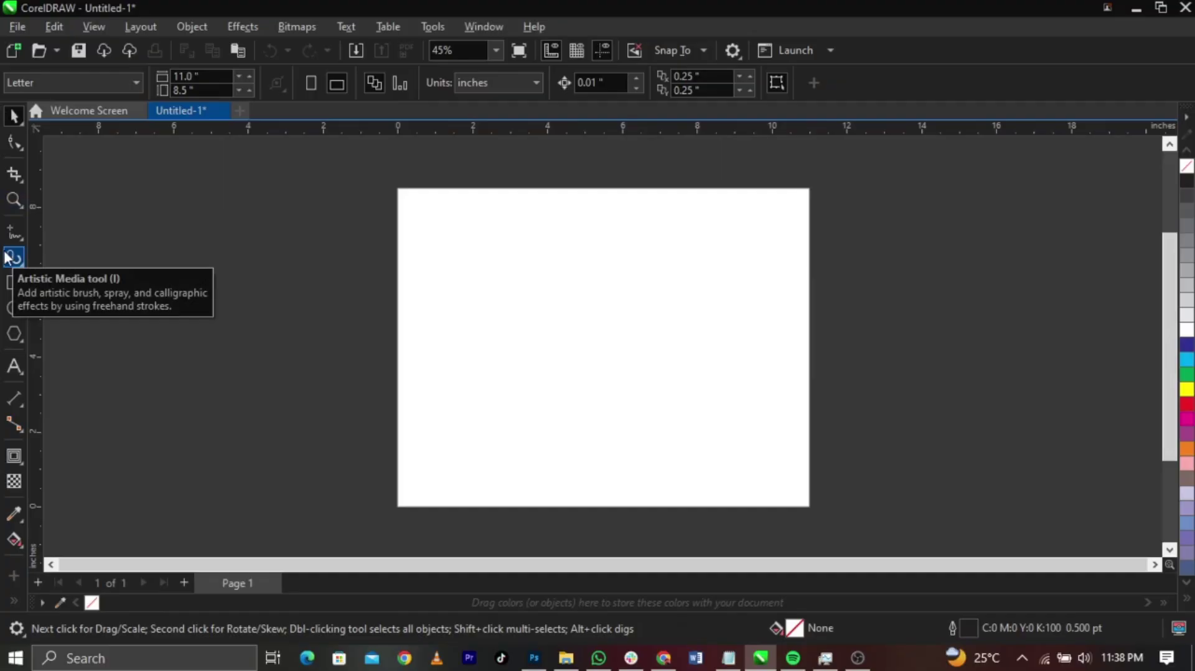
{"action": "scroll", "coordinate": [622, 323], "scroll_direction": "up", "scroll_amount": 1}
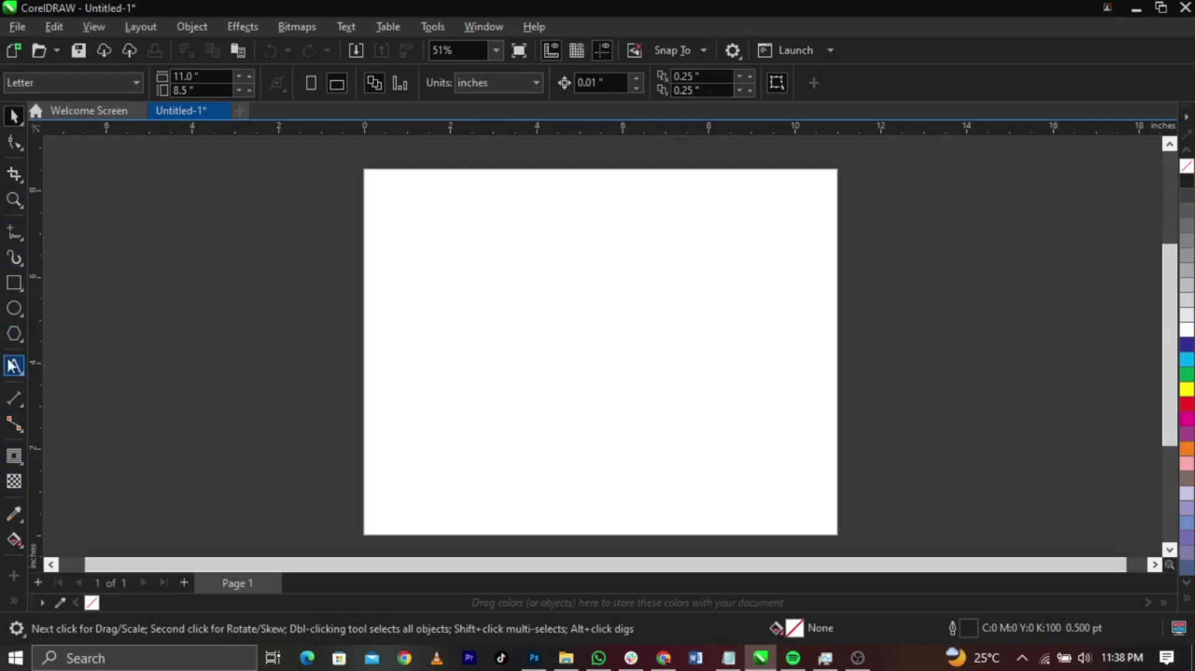
{"action": "left_click", "coordinate": [14, 283]}
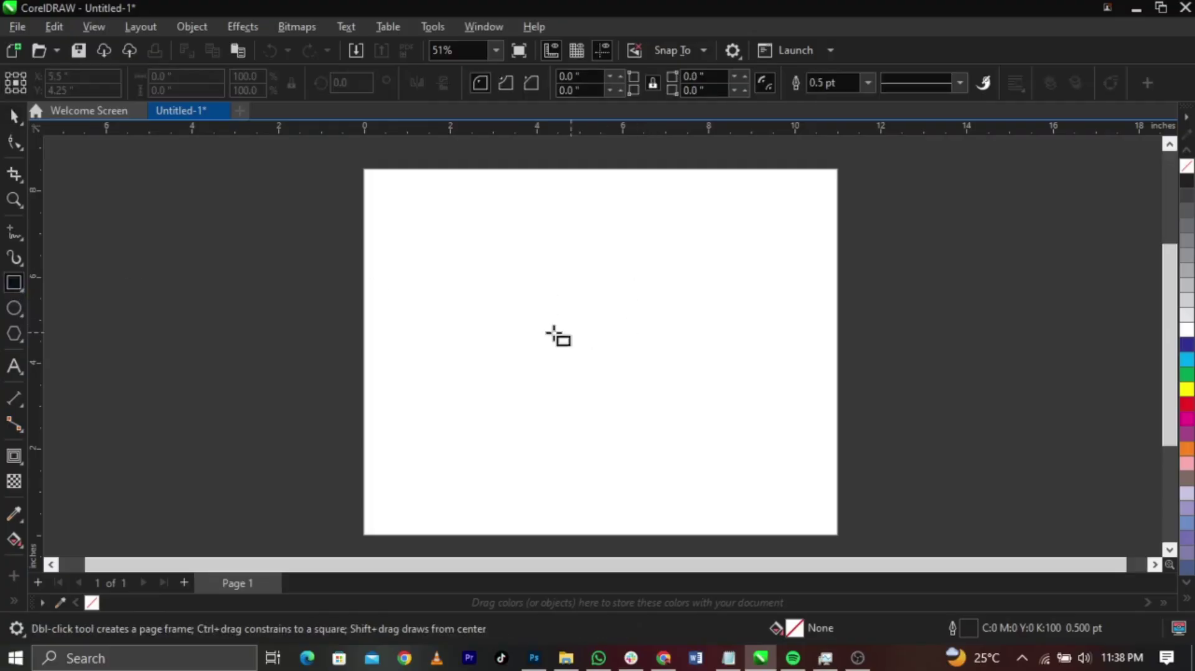
{"action": "left_click_drag", "start_coordinate": [519, 282], "coordinate": [691, 453]}
{"action": "key", "text": "space"}
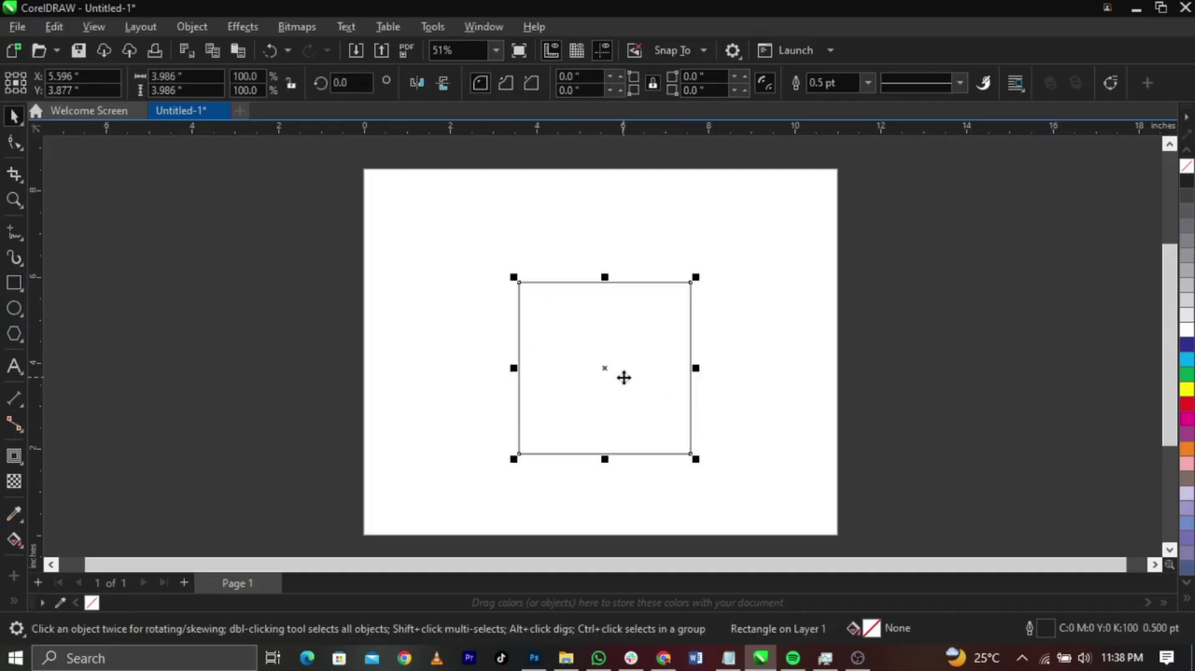
{"action": "key", "text": "p"}
Round all four corners of the square to a radius of about 1.24 inches with the Shape tool.
{"action": "scroll", "coordinate": [624, 378], "scroll_direction": "up", "scroll_amount": 3}
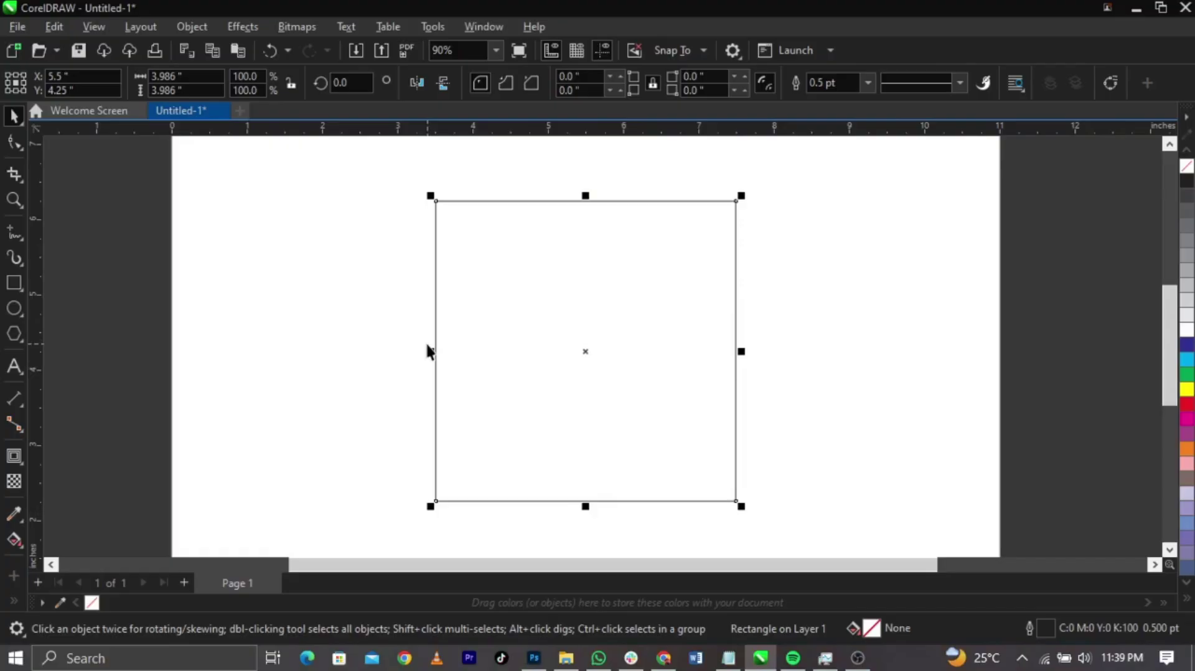
{"action": "left_click", "coordinate": [20, 142]}
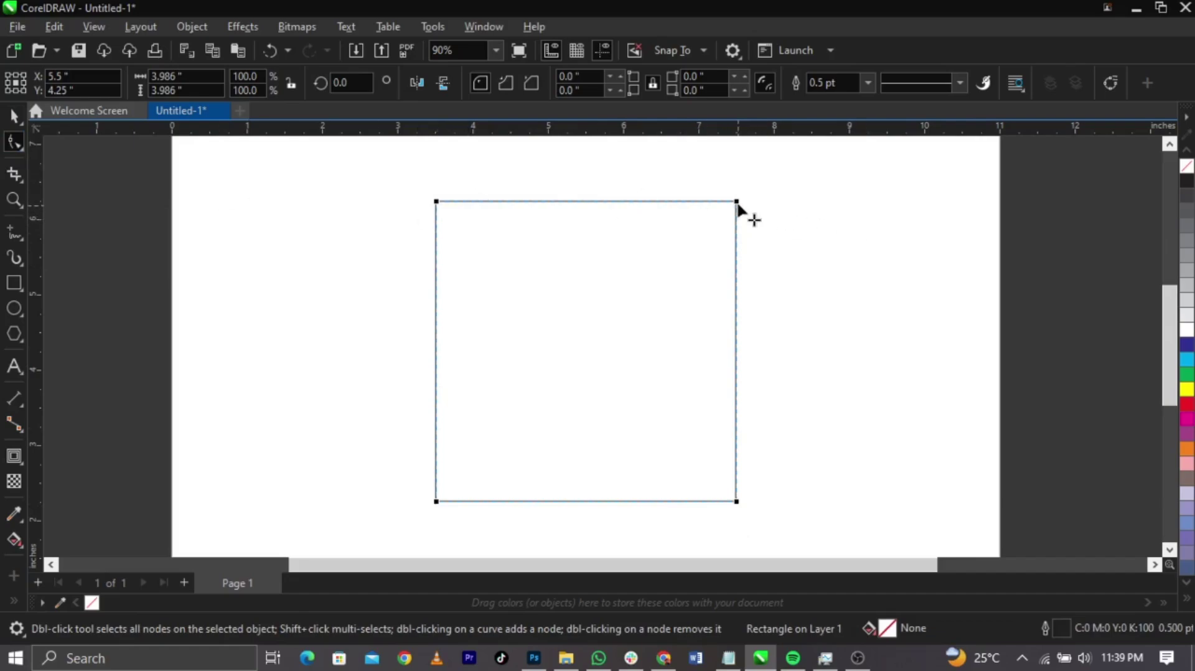
{"action": "left_click_drag", "start_coordinate": [737, 205], "coordinate": [751, 297]}
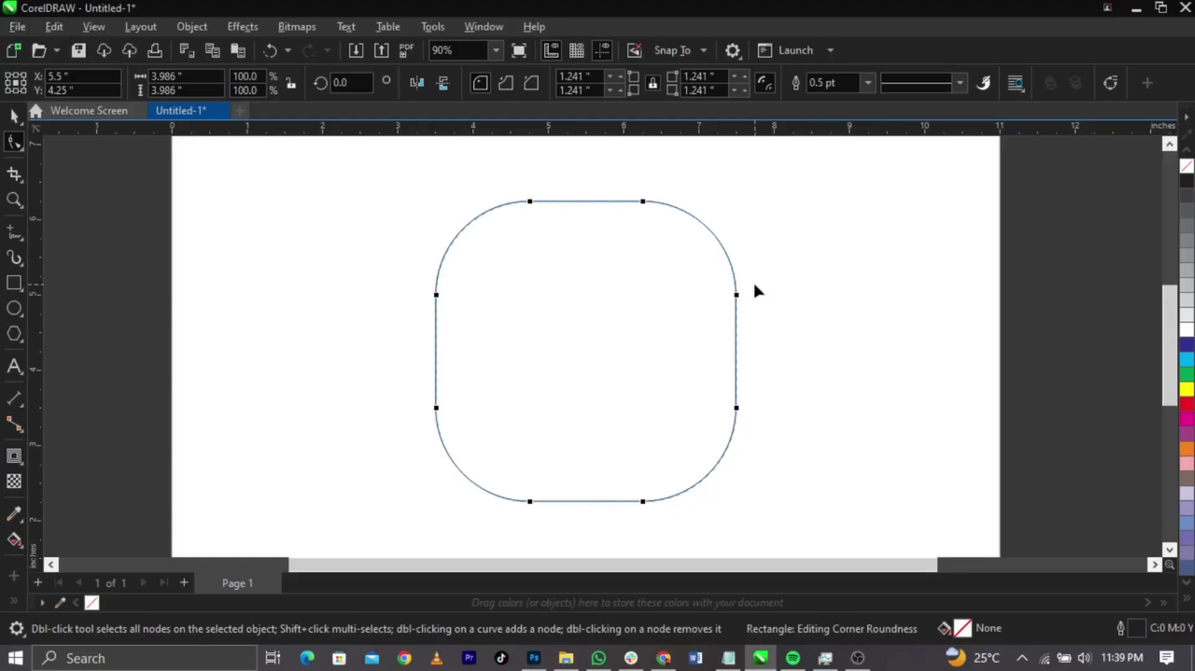
{"action": "left_click", "coordinate": [19, 122]}
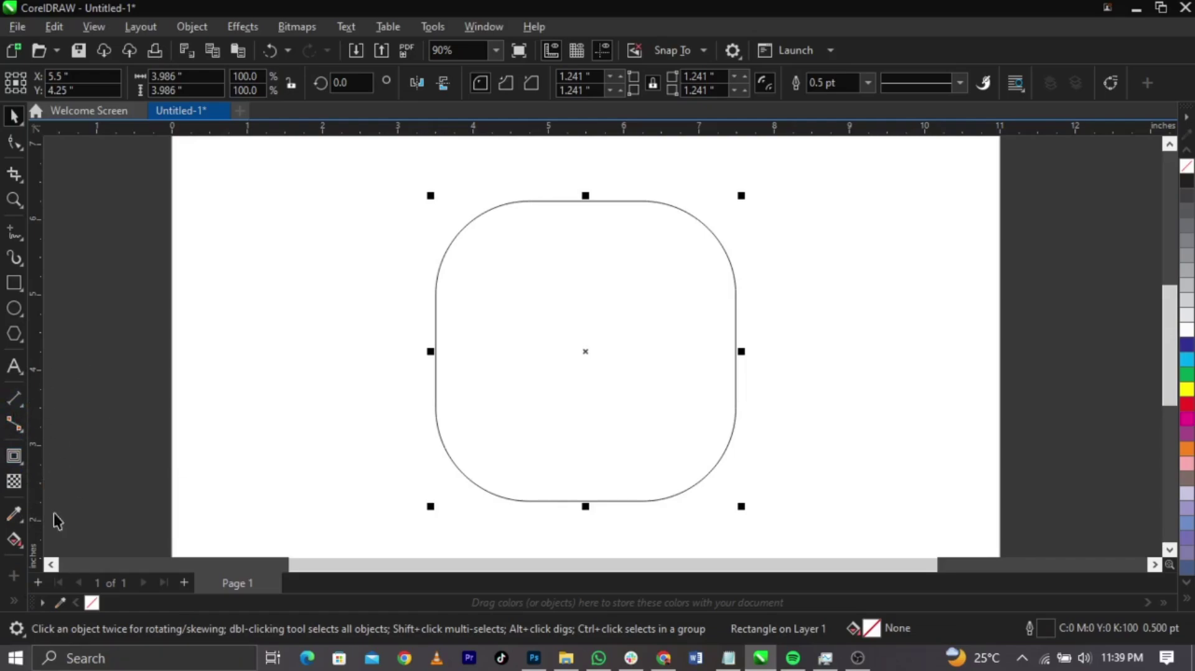
Add a one-step inside contour to the rounded square with an offset of about 0.56 inches.
{"action": "left_click", "coordinate": [22, 405]}
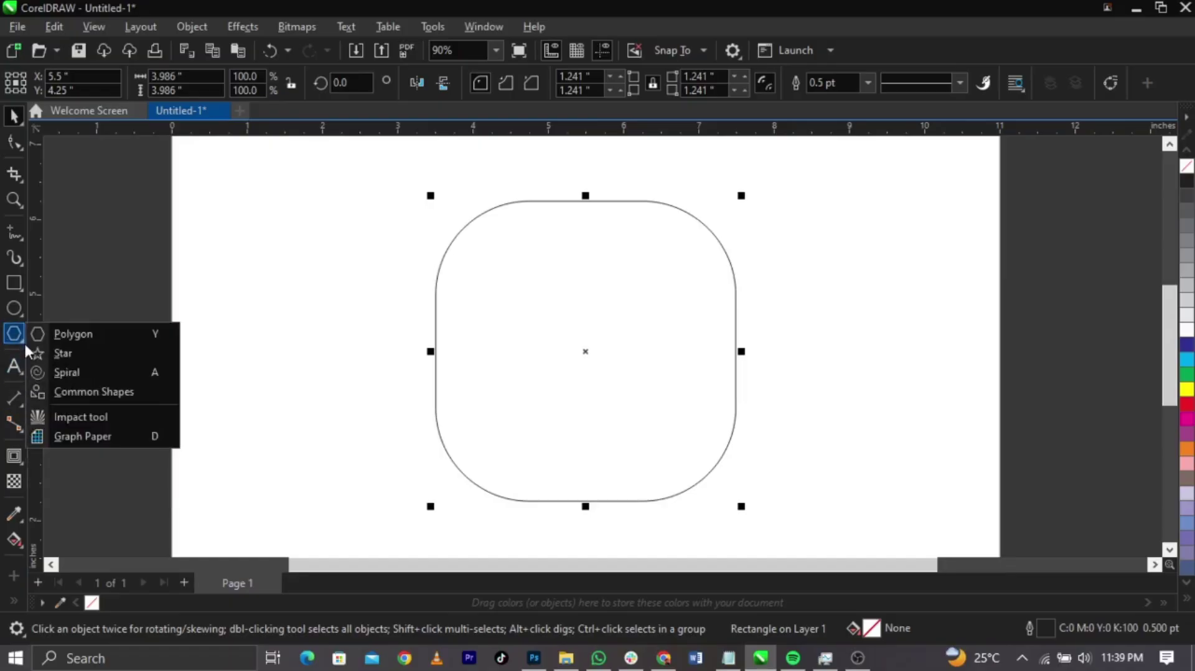
{"action": "mouse_move", "coordinate": [23, 306]}
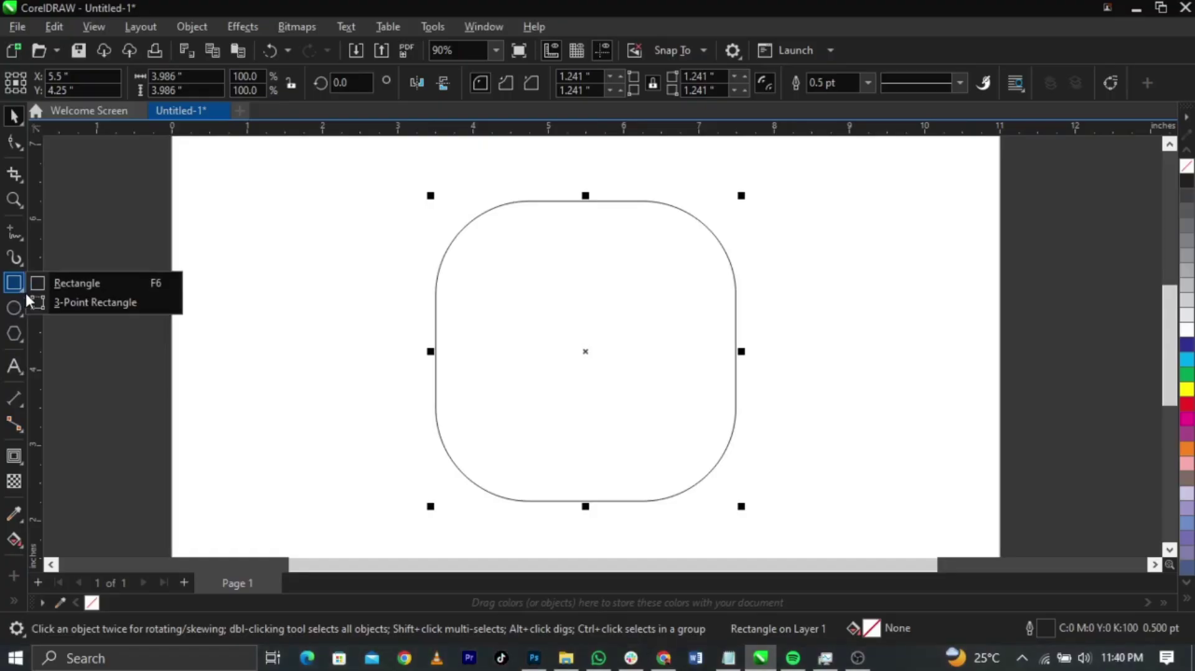
{"action": "mouse_move", "coordinate": [19, 431]}
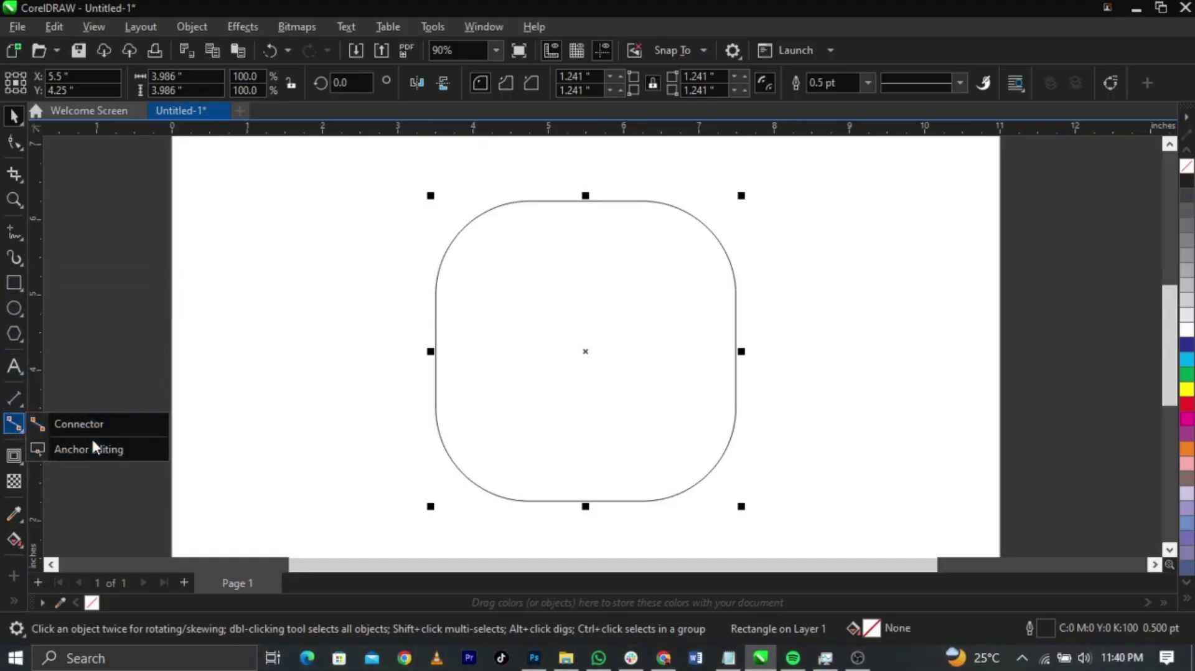
{"action": "mouse_move", "coordinate": [19, 461]}
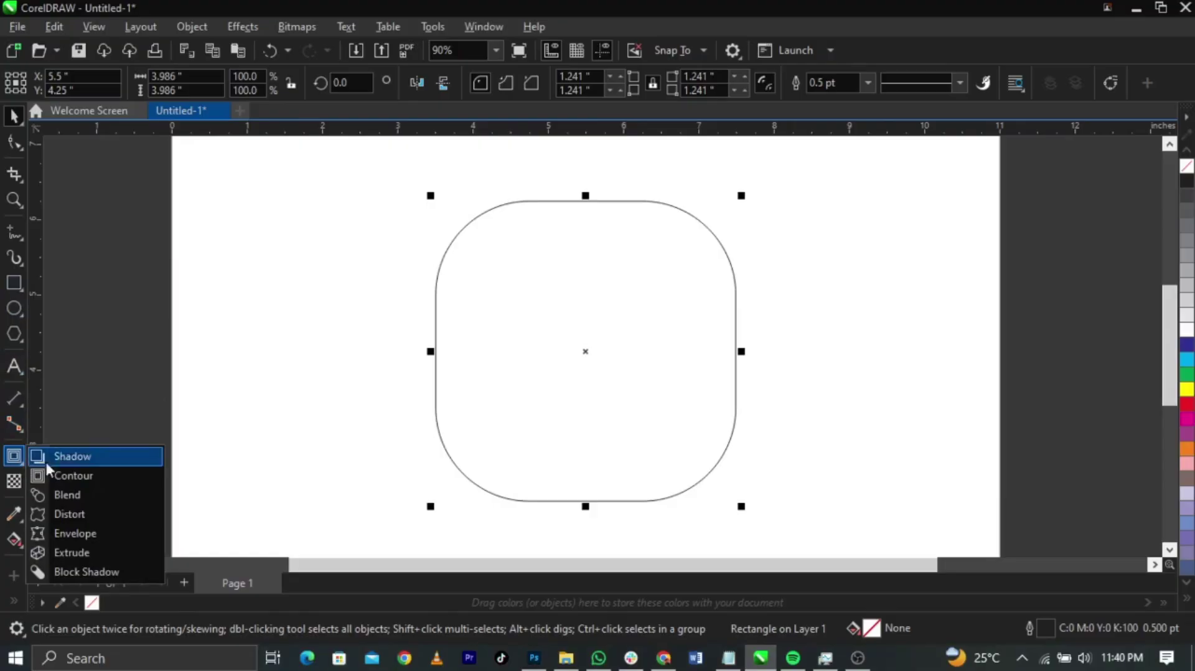
{"action": "left_click", "coordinate": [72, 477]}
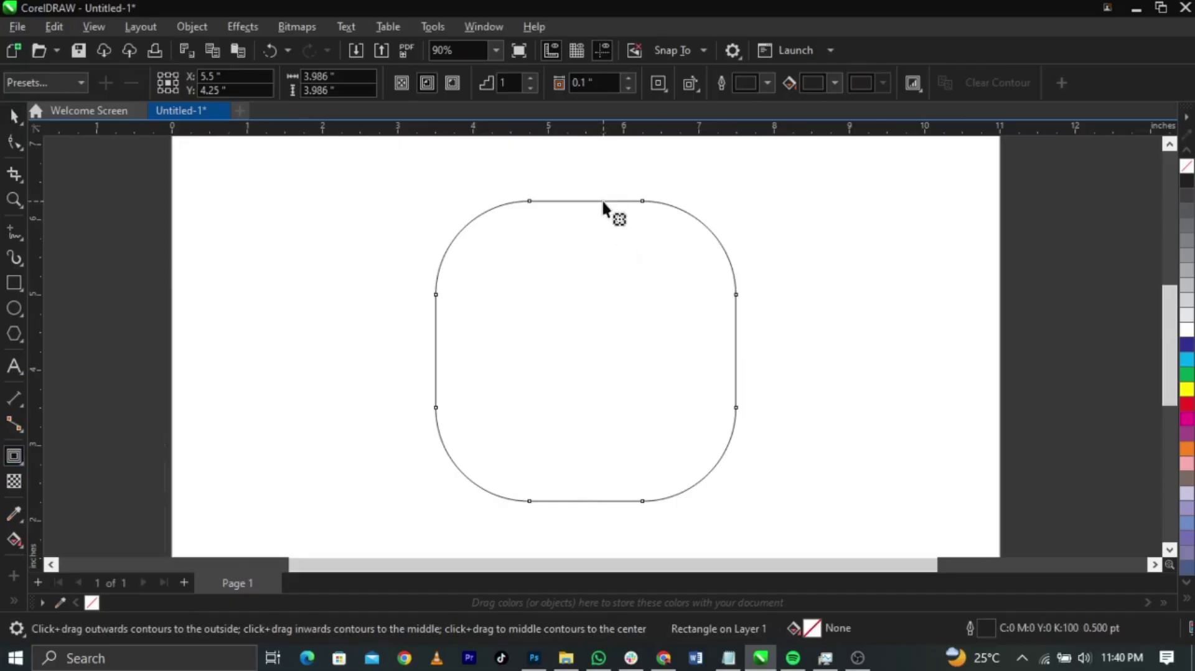
{"action": "left_click_drag", "start_coordinate": [602, 203], "coordinate": [605, 245]}
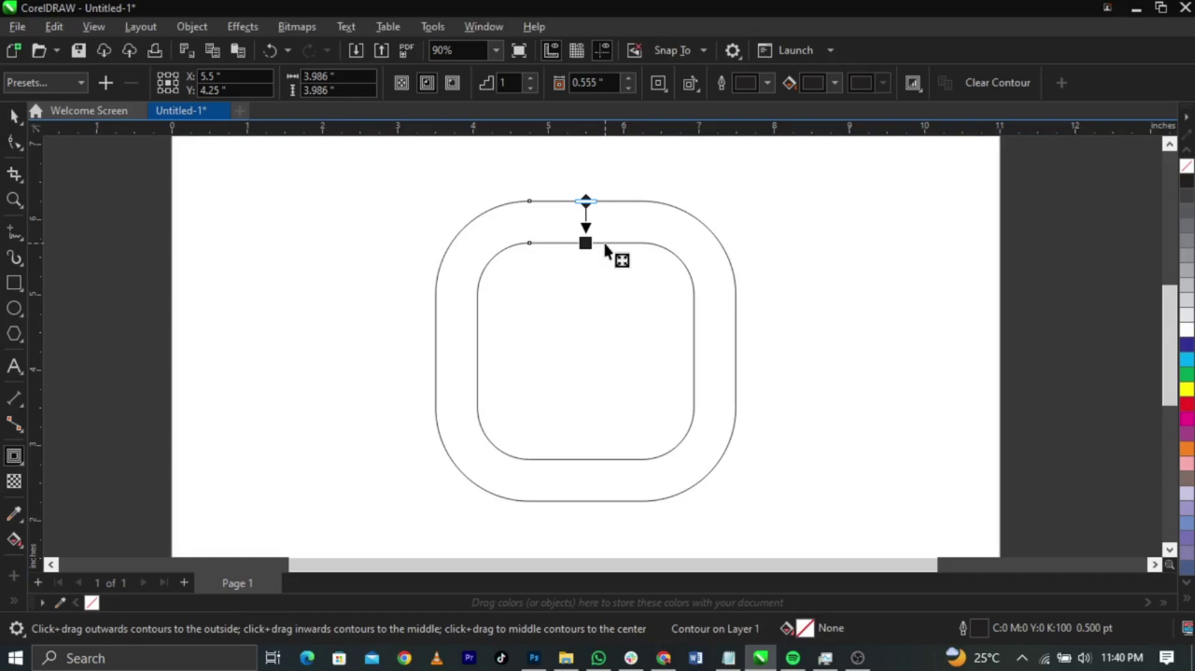
Break the contour apart from the rounded square and deselect both shapes.
{"action": "left_click", "coordinate": [20, 112]}
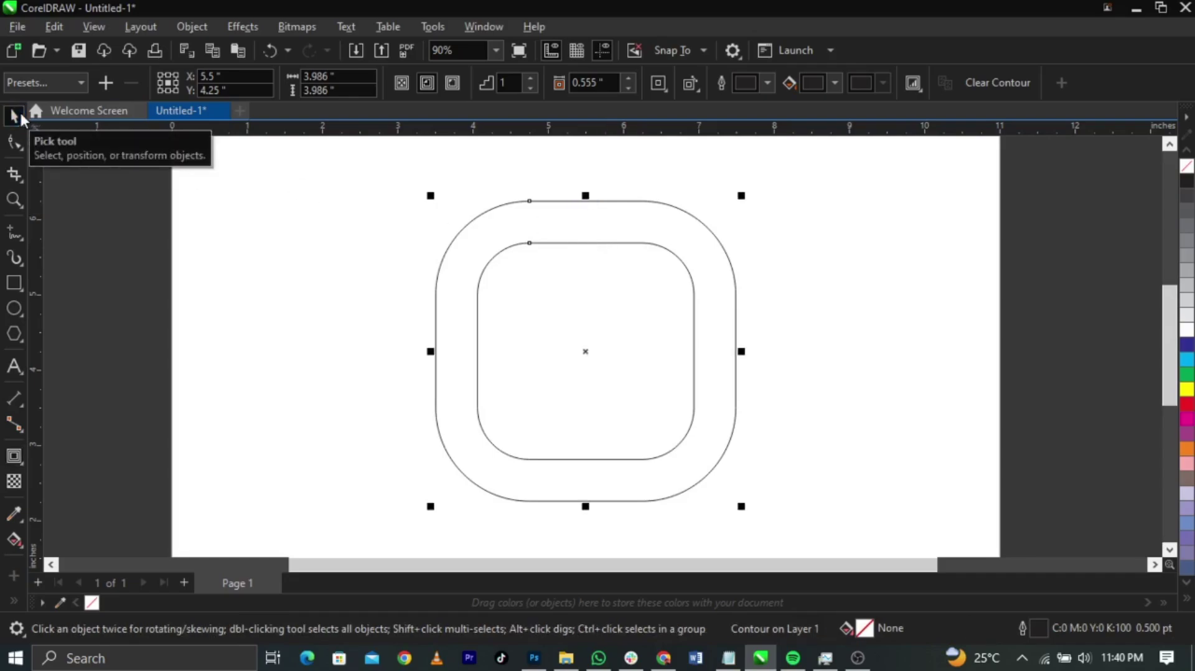
{"action": "right_click", "coordinate": [683, 268]}
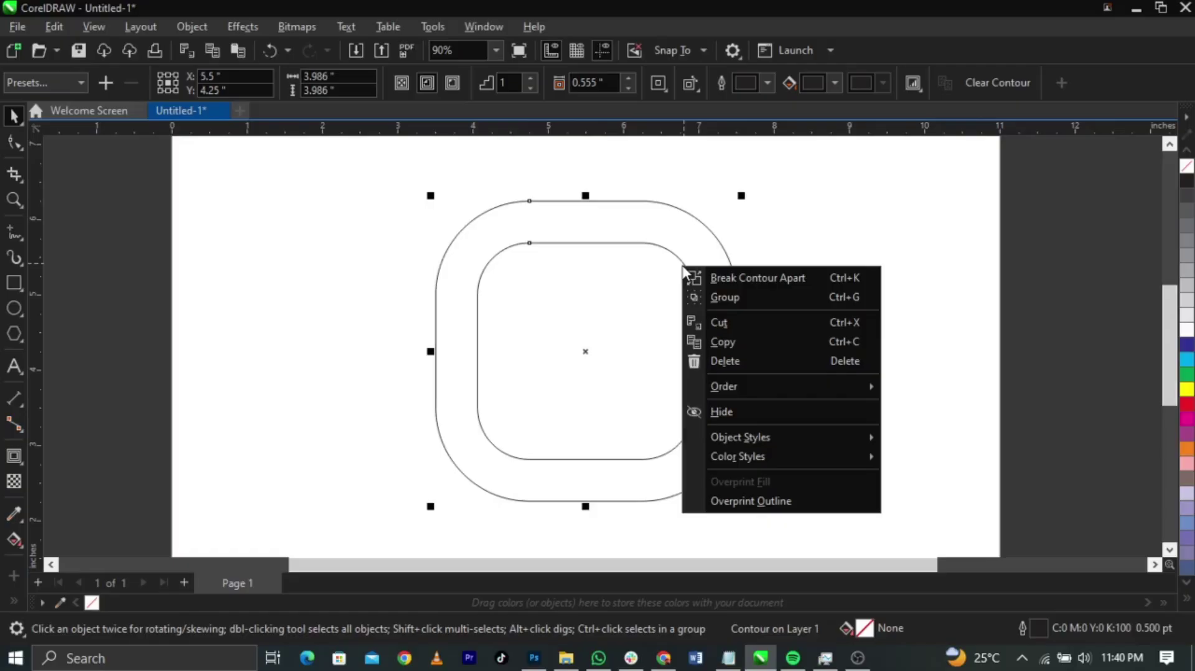
{"action": "left_click", "coordinate": [735, 281]}
{"action": "left_click", "coordinate": [856, 312]}
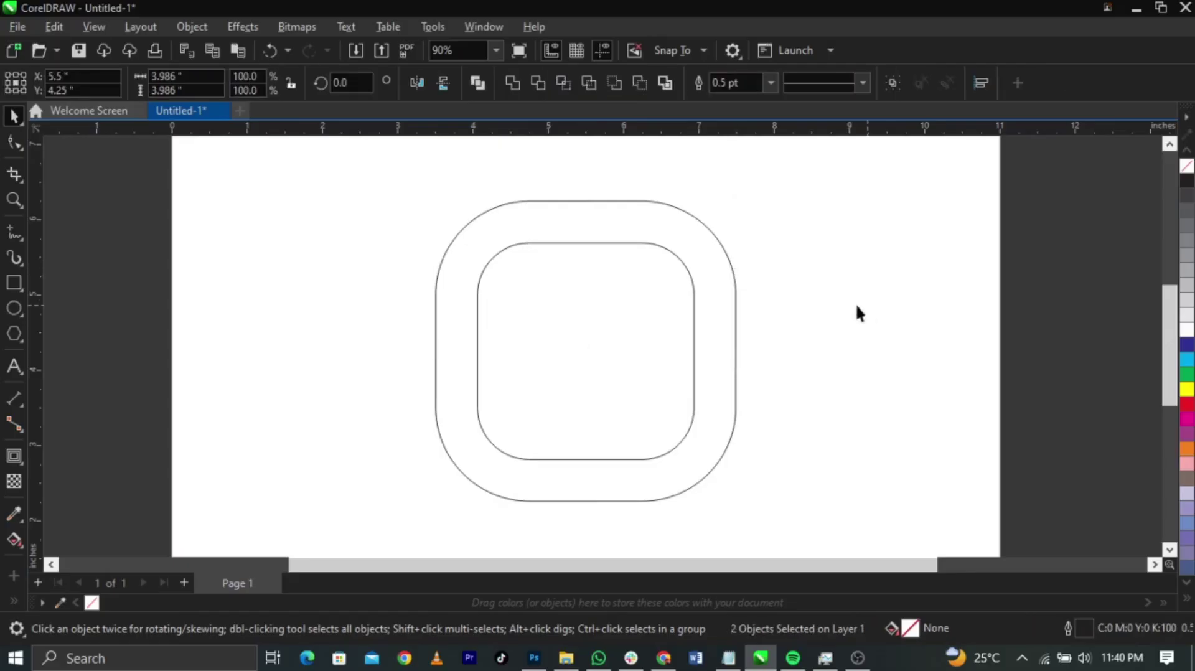
Move the inner and outer rounded squares apart to check that they are separate, and undo both moves.
{"action": "left_click", "coordinate": [579, 344]}
{"action": "left_click_drag", "start_coordinate": [578, 344], "coordinate": [848, 344]}
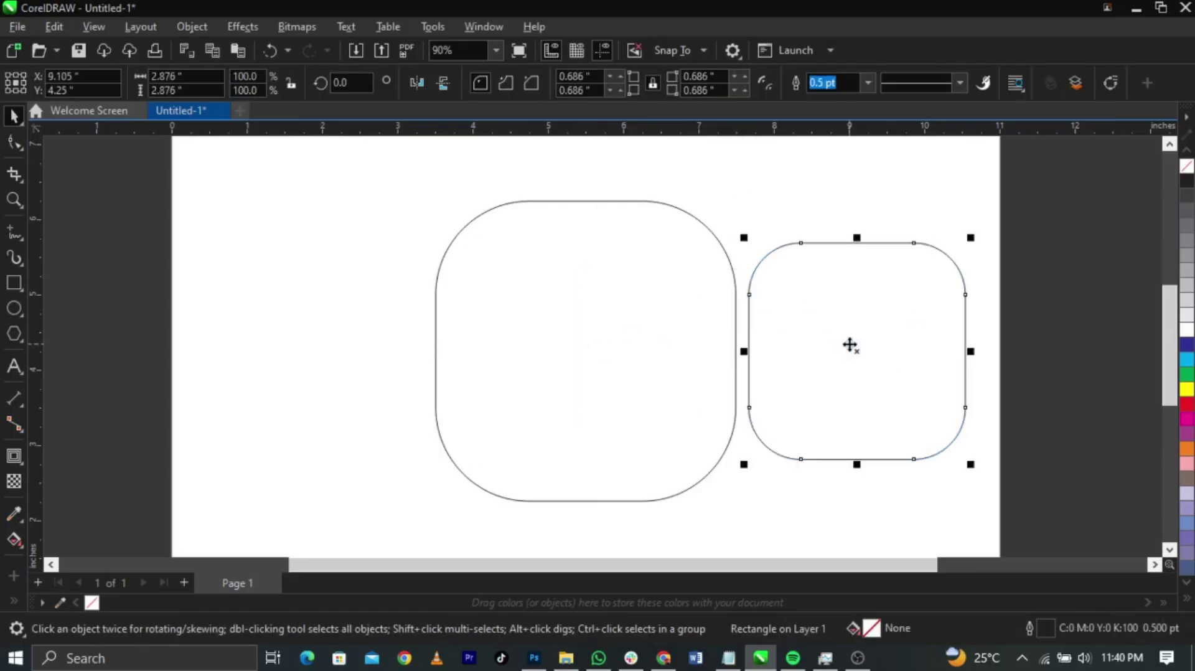
{"action": "left_click_drag", "start_coordinate": [656, 352], "coordinate": [380, 350]}
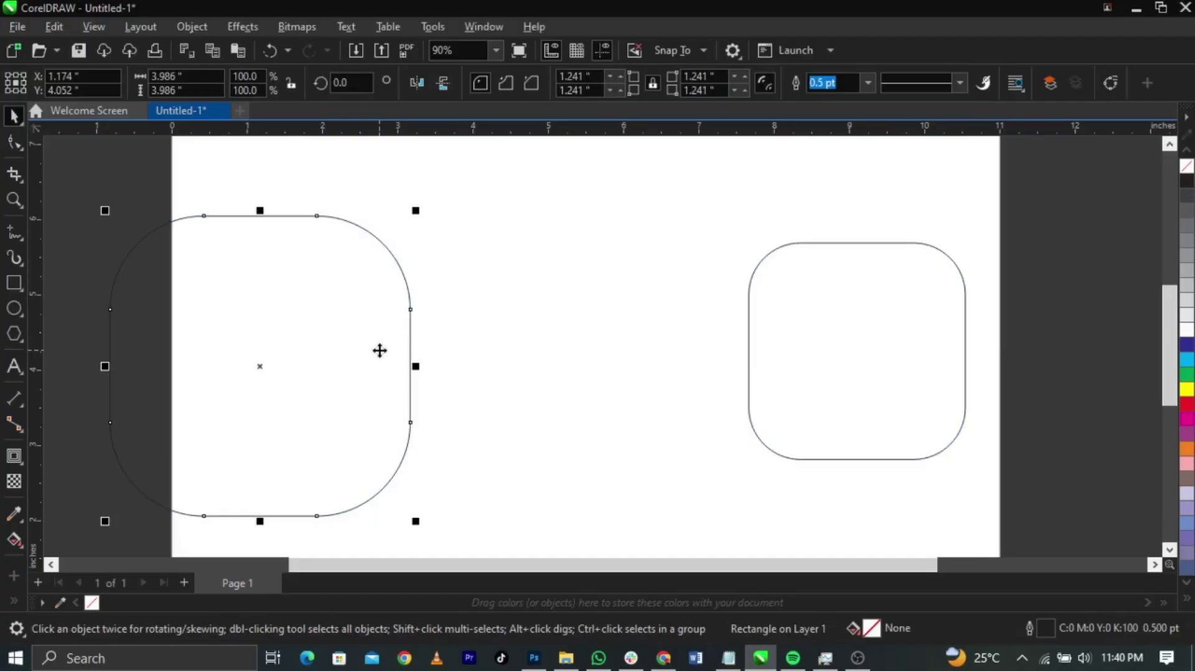
{"action": "left_click", "coordinate": [273, 51]}
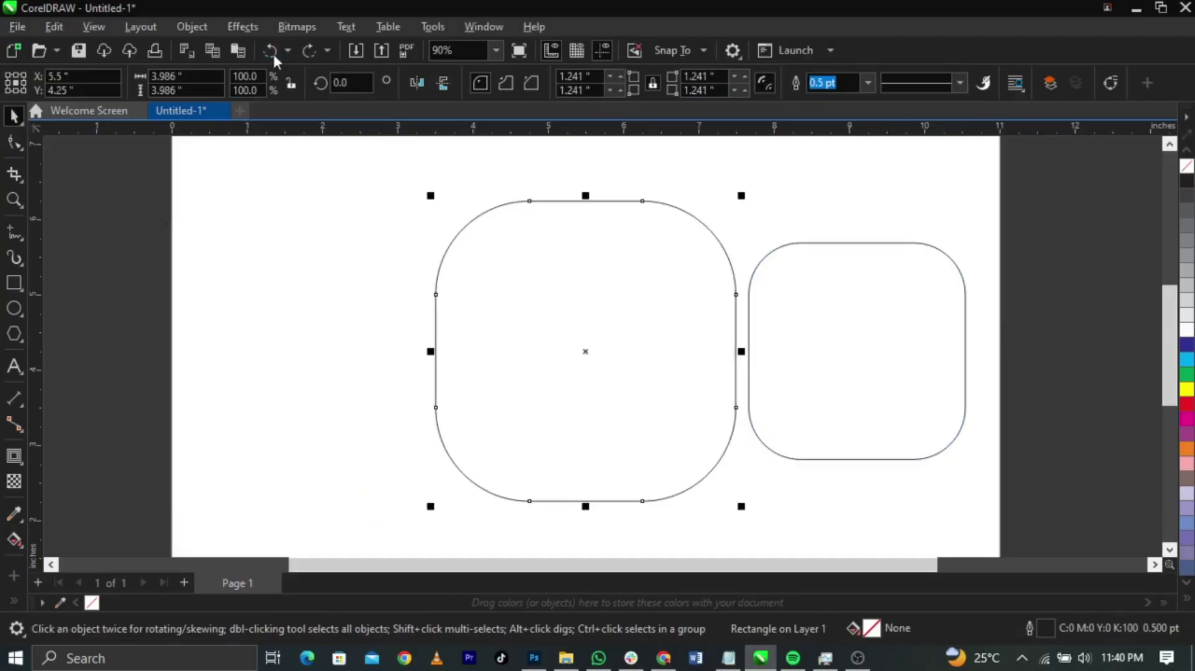
{"action": "left_click", "coordinate": [269, 51]}
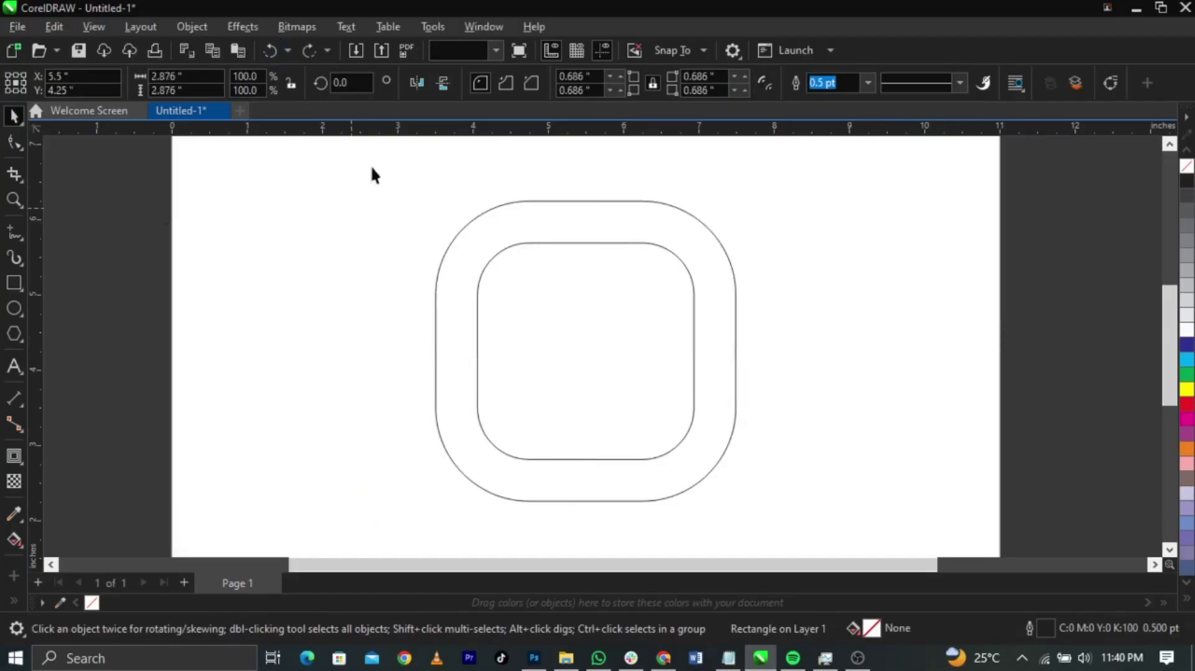
{"action": "left_click_drag", "start_coordinate": [372, 166], "coordinate": [628, 373]}
{"action": "left_click_drag", "start_coordinate": [794, 520], "coordinate": [794, 520]}
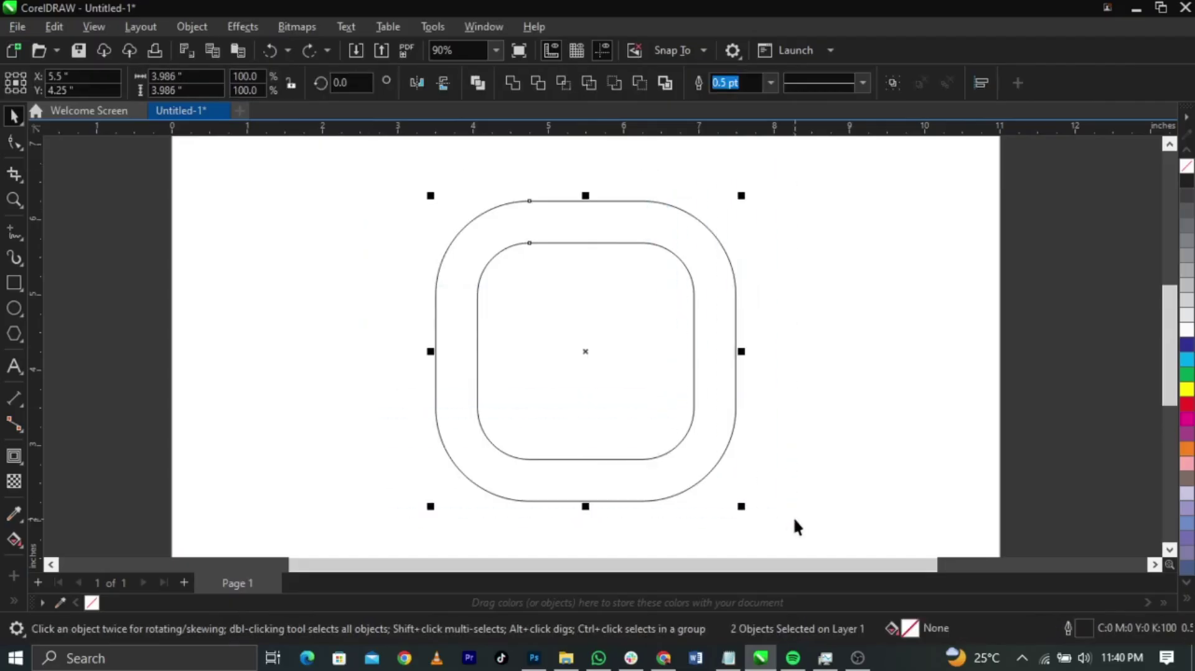
{"action": "left_click", "coordinate": [794, 523]}
Add a one-step inside contour to the inner rounded square with an offset of about 0.15 inches.
{"action": "left_click", "coordinate": [680, 444]}
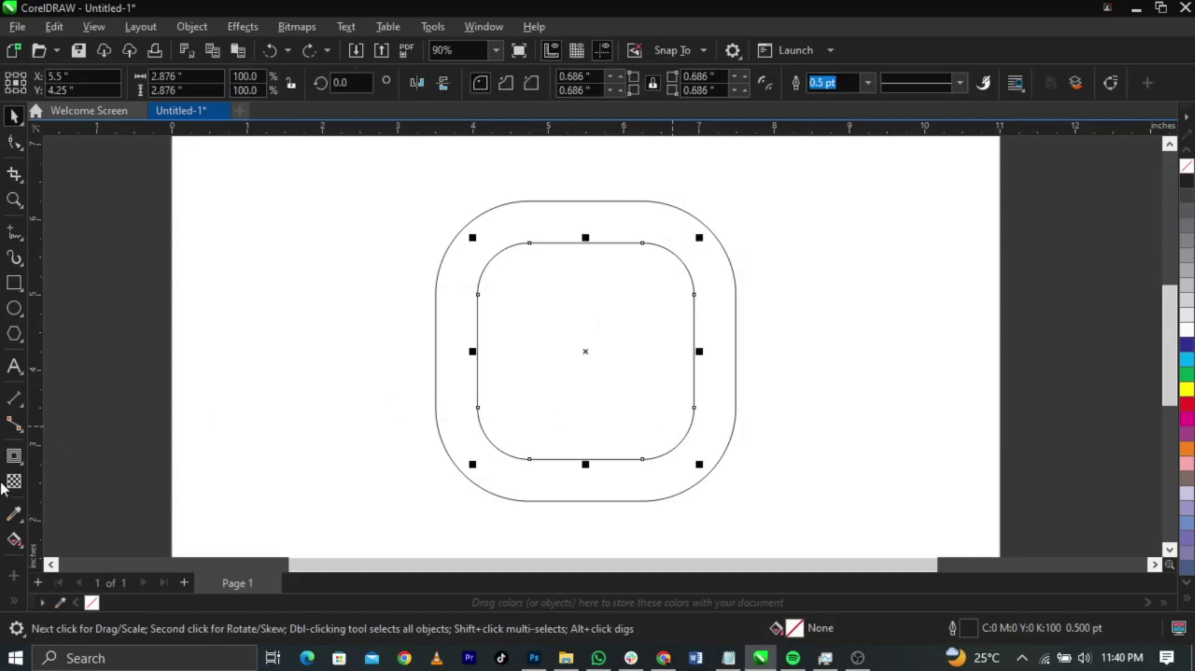
{"action": "left_click", "coordinate": [13, 457]}
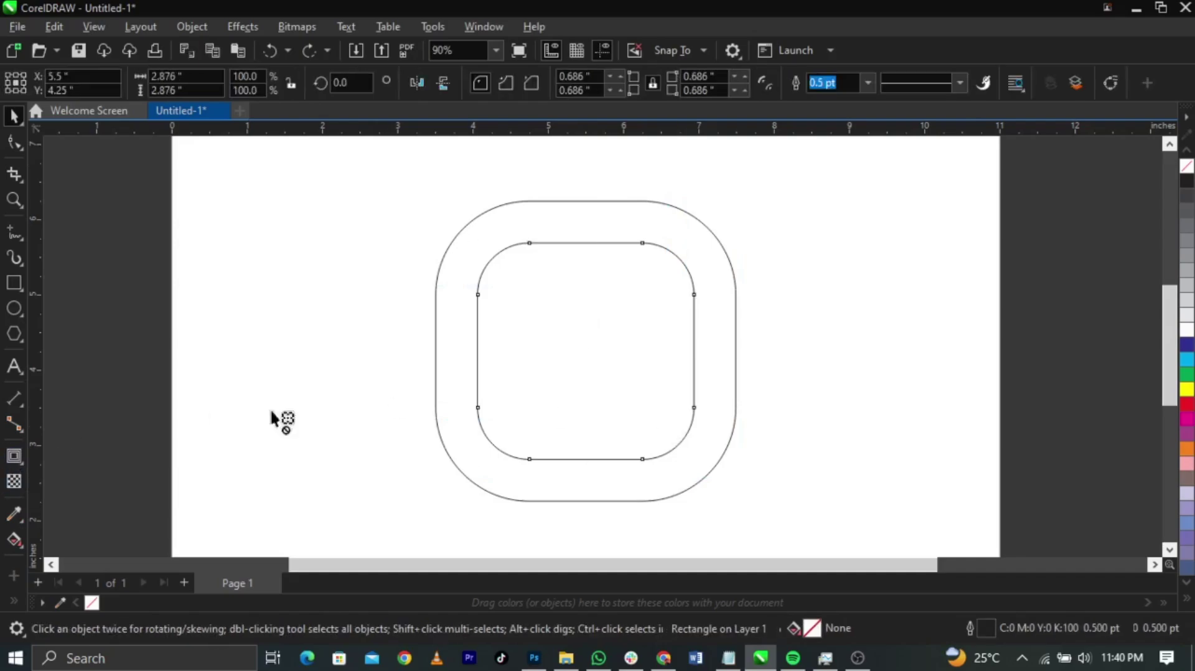
{"action": "left_click_drag", "start_coordinate": [607, 238], "coordinate": [613, 256]}
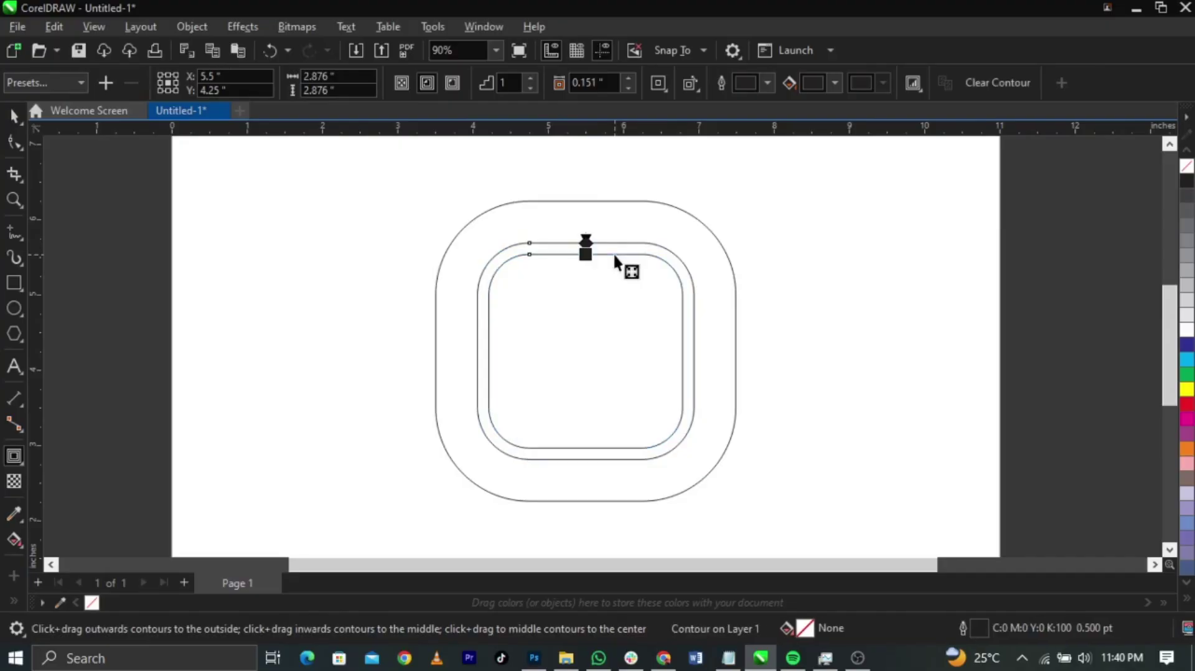
Break the innermost contour apart into a separate rounded square.
{"action": "left_click", "coordinate": [13, 116]}
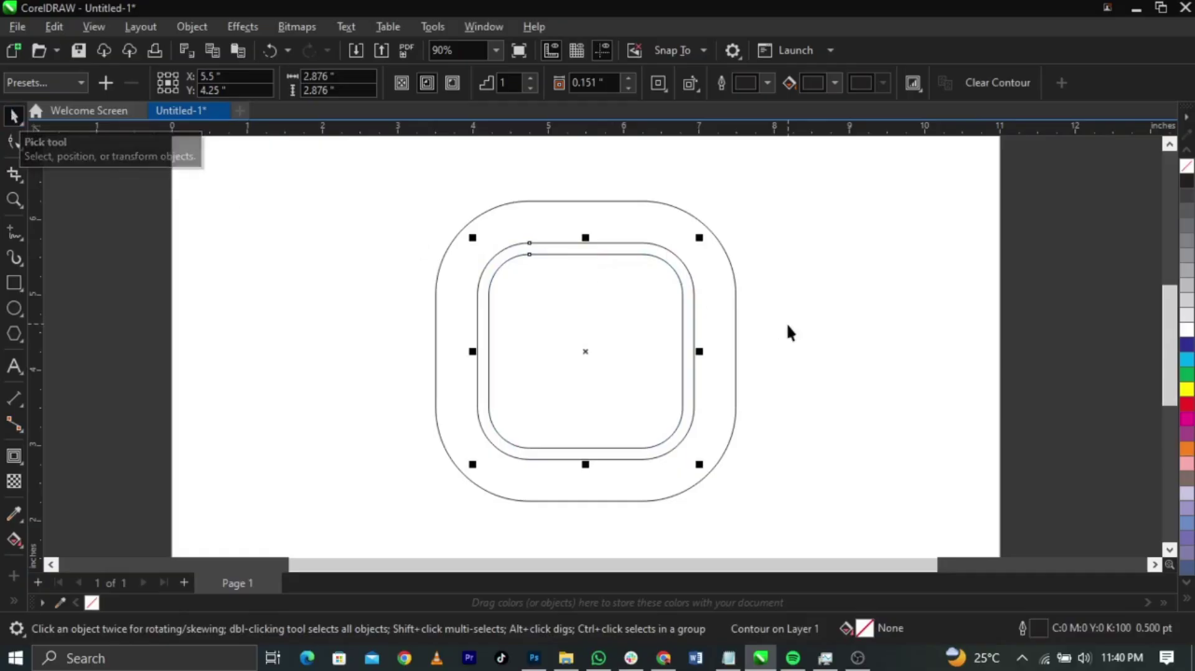
{"action": "left_click_drag", "start_coordinate": [361, 208], "coordinate": [756, 475]}
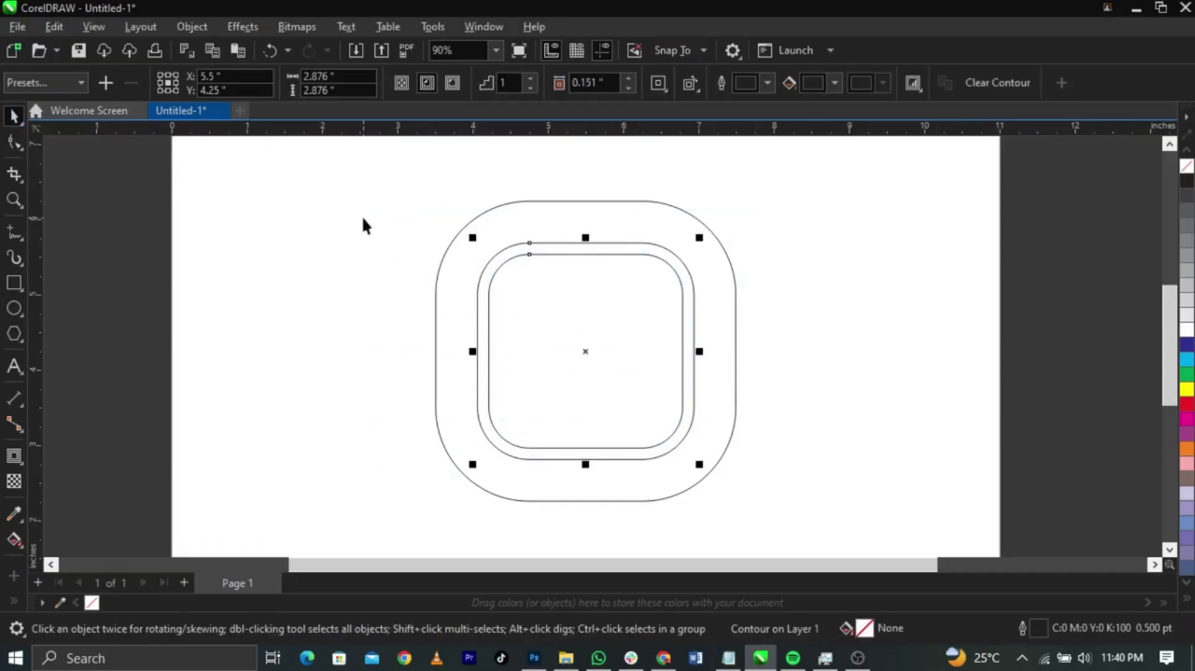
{"action": "left_click_drag", "start_coordinate": [363, 217], "coordinate": [750, 471]}
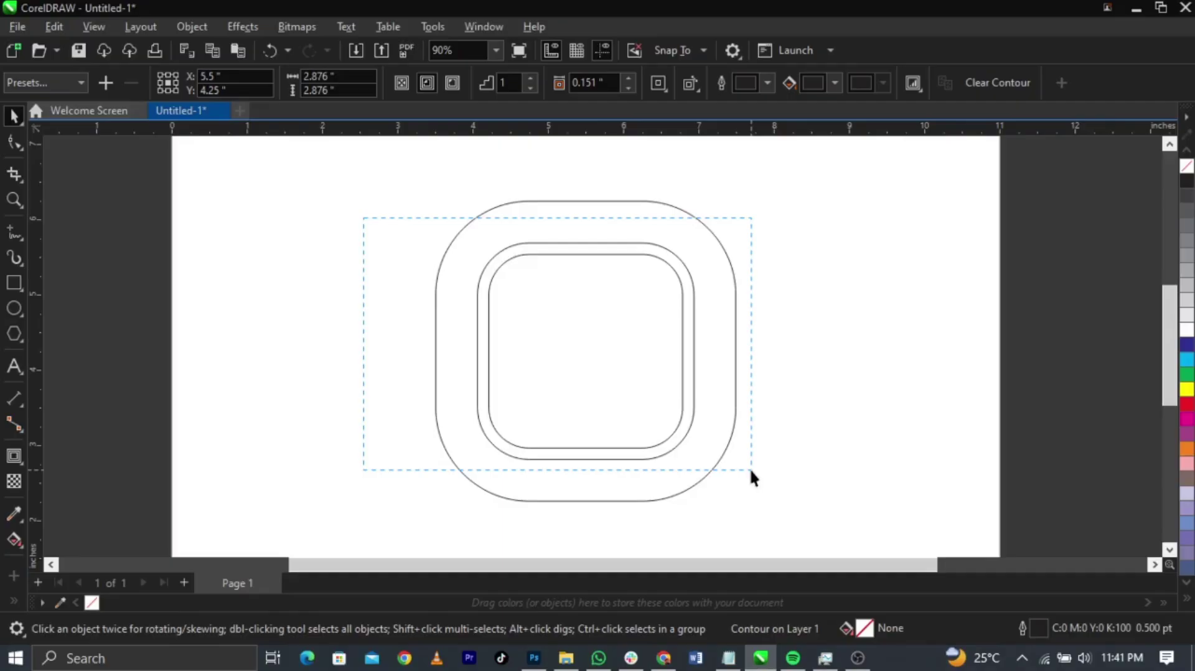
{"action": "left_click_drag", "start_coordinate": [750, 471], "coordinate": [751, 471]}
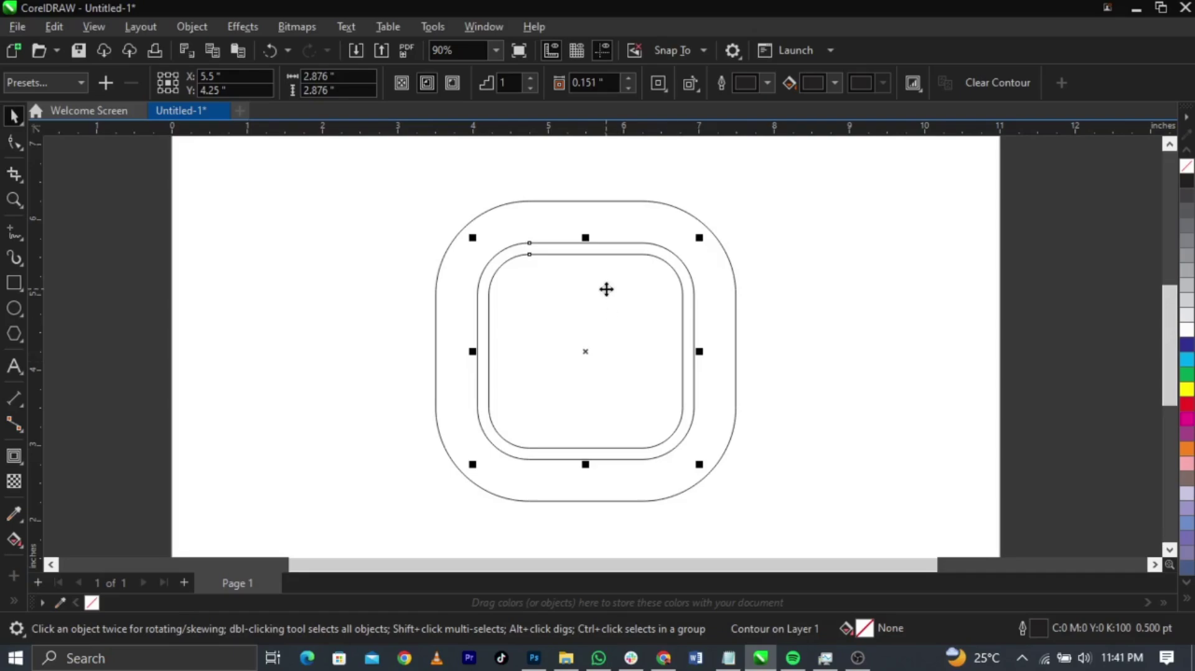
{"action": "right_click", "coordinate": [659, 260]}
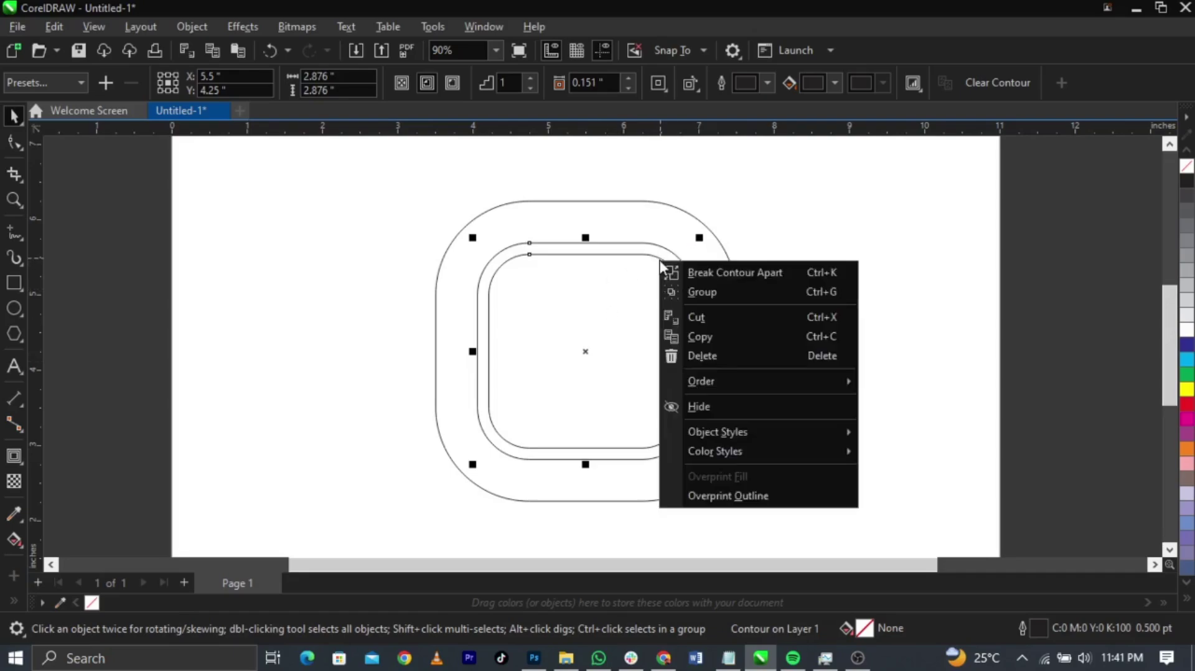
{"action": "left_click", "coordinate": [713, 280]}
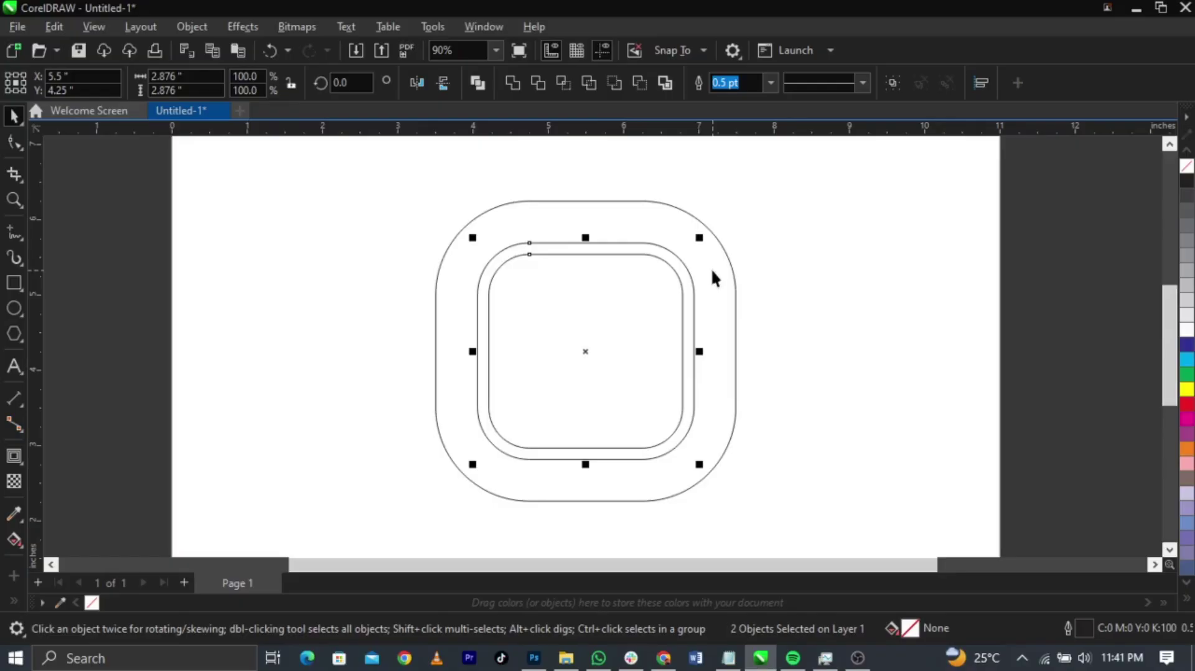
Draw a circle about 1.44 inches across inside the innermost rounded square, undoing the extra circle drawn beside the squares.
{"action": "left_click", "coordinate": [839, 287]}
{"action": "left_click", "coordinate": [13, 309]}
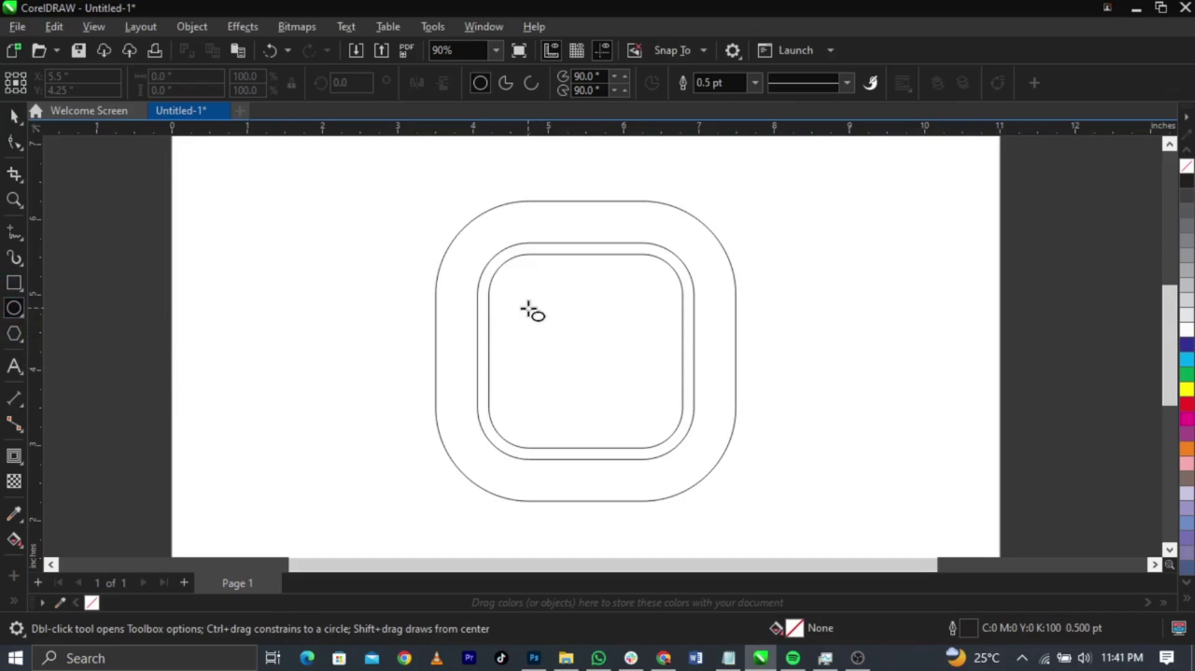
{"action": "left_click_drag", "start_coordinate": [528, 309], "coordinate": [638, 407]}
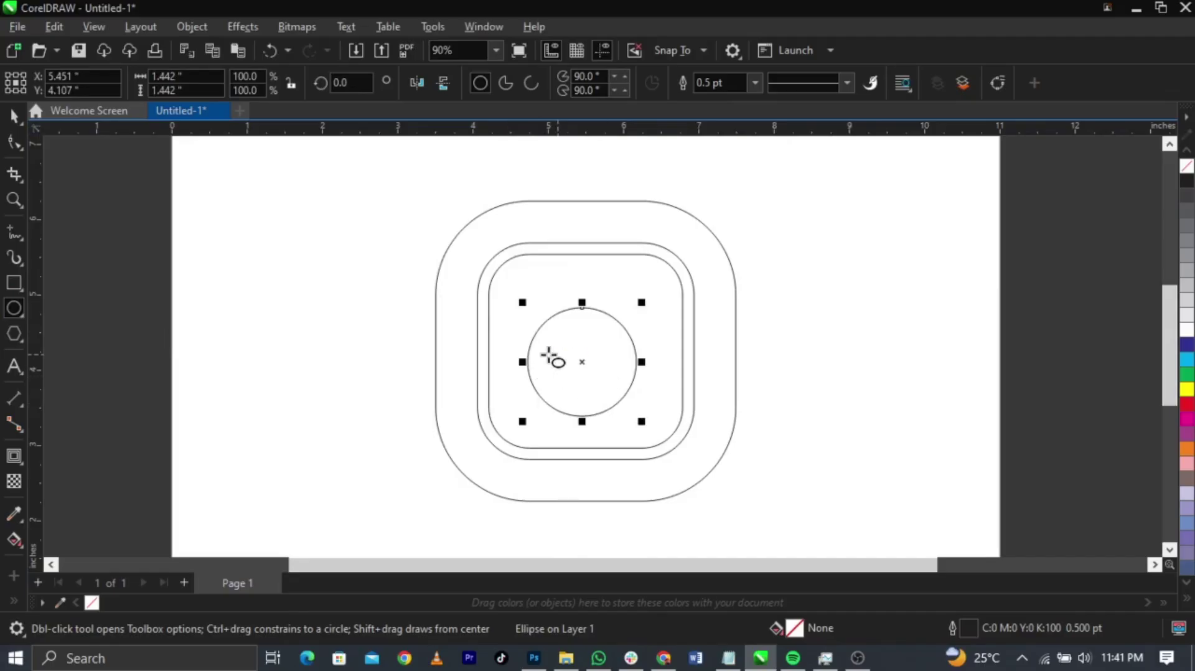
{"action": "left_click_drag", "start_coordinate": [203, 296], "coordinate": [391, 484]}
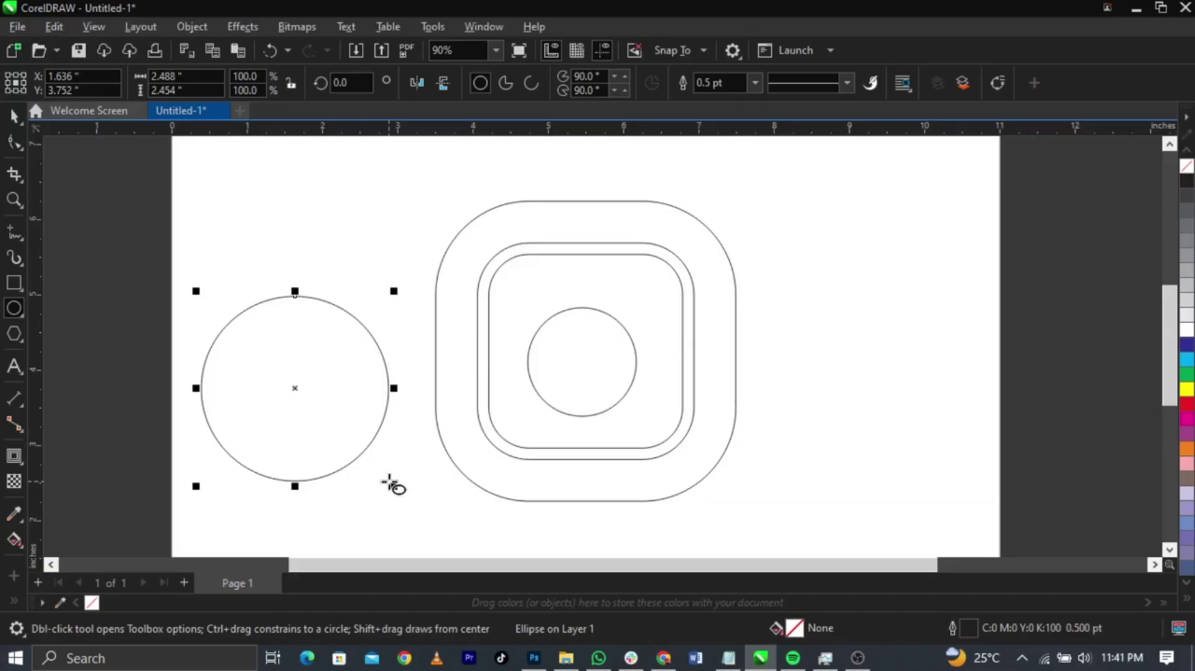
{"action": "key", "text": "ctrl+z"}
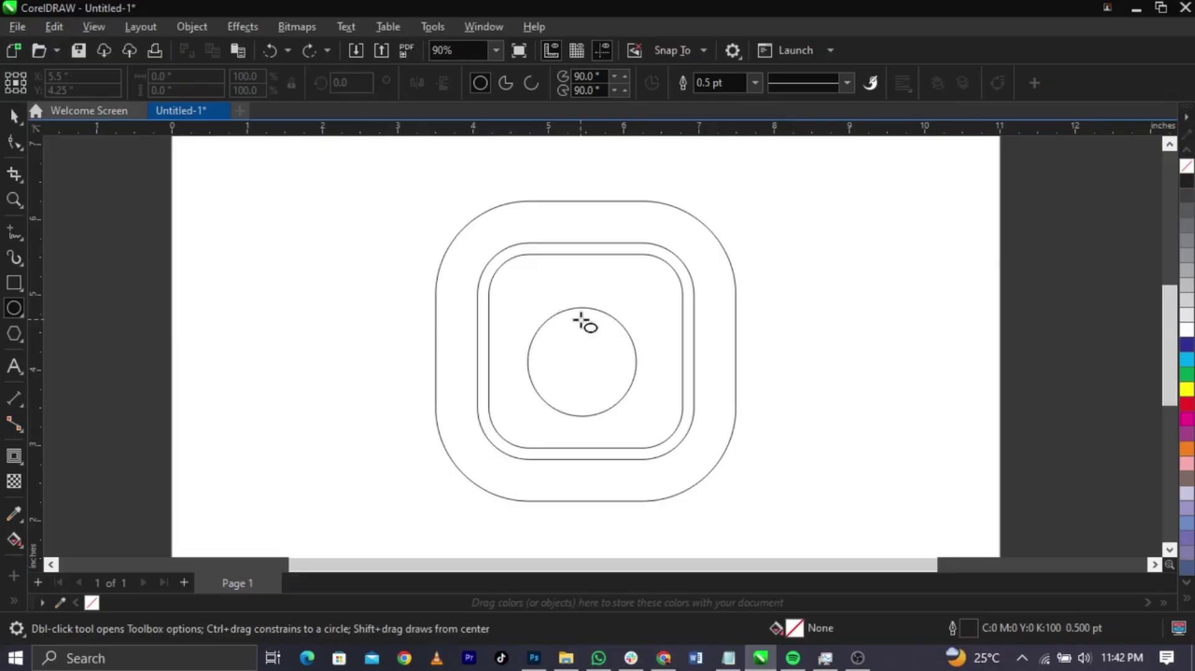
Align the circle and all rounded squares to a common centre horizontally and vertically, and deselect them.
{"action": "key", "text": "space"}
{"action": "left_click_drag", "start_coordinate": [370, 175], "coordinate": [879, 540]}
{"action": "key", "text": "e"}
{"action": "key", "text": "c"}
{"action": "left_click", "coordinate": [843, 422]}
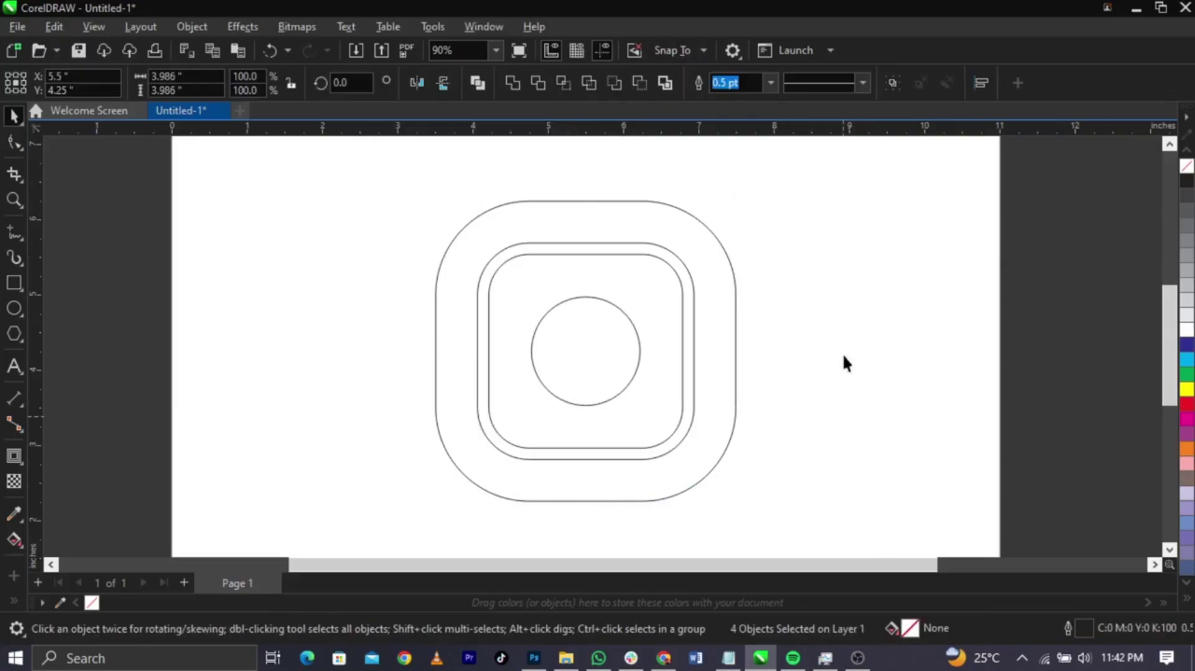
Add a one-step inside contour to the centre circle with an offset of about 0.13 inches.
{"action": "left_click", "coordinate": [611, 355]}
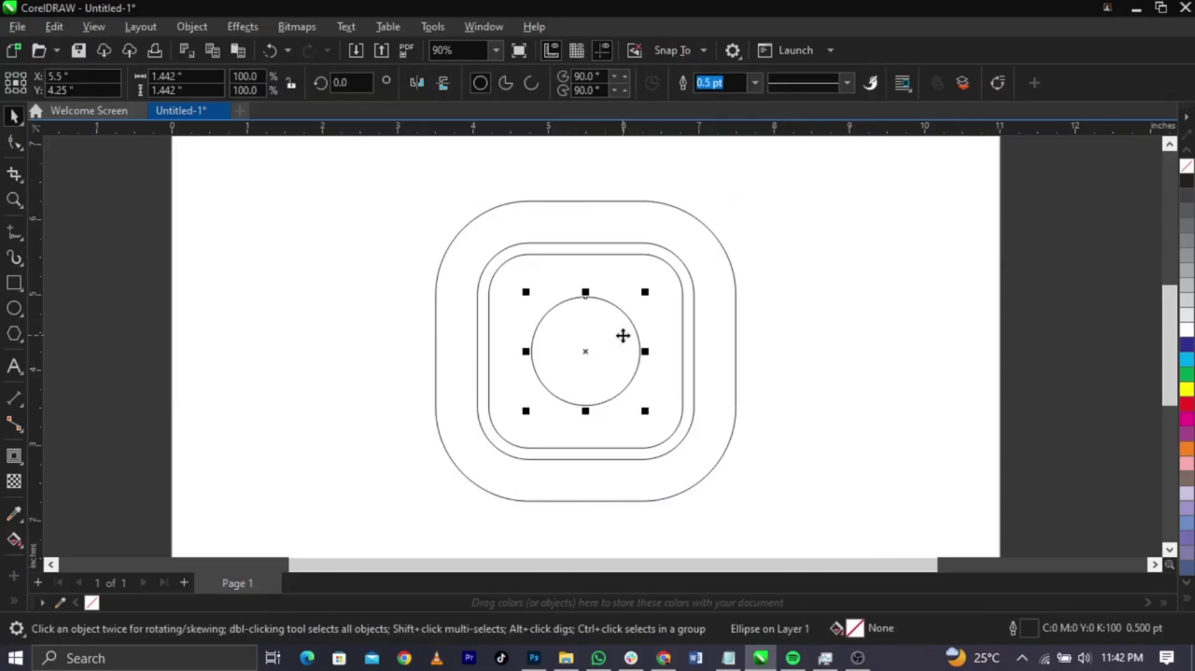
{"action": "left_click", "coordinate": [13, 458]}
{"action": "scroll", "coordinate": [580, 302], "scroll_direction": "up", "scroll_amount": 1}
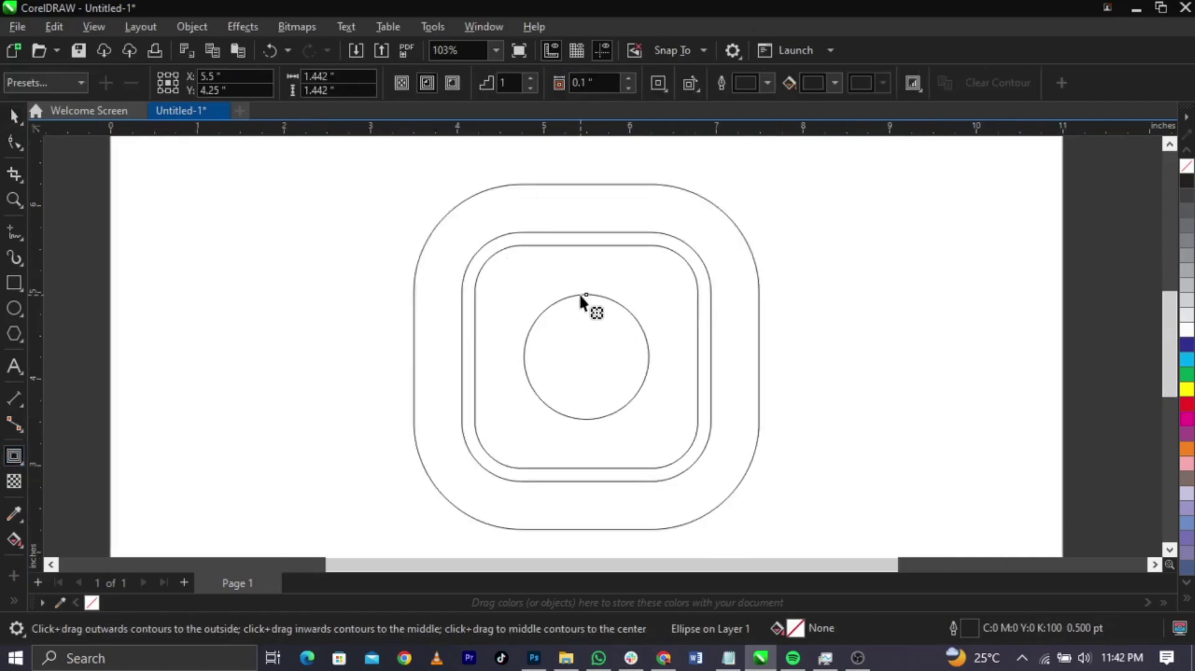
{"action": "mouse_move", "coordinate": [580, 297]}
{"action": "left_mouse_down"}
{"action": "mouse_move", "coordinate": [582, 312]}
{"action": "mouse_move", "coordinate": [593, 303]}
{"action": "left_mouse_up"}
{"action": "scroll", "coordinate": [588, 315], "scroll_direction": "up", "scroll_amount": 3}
{"action": "scroll", "coordinate": [648, 286], "scroll_direction": "down", "scroll_amount": 3}
Break the circle's contour apart into a separate inner circle and deselect both circles.
{"action": "key", "text": "space"}
{"action": "left_click_drag", "start_coordinate": [874, 285], "coordinate": [486, 437]}
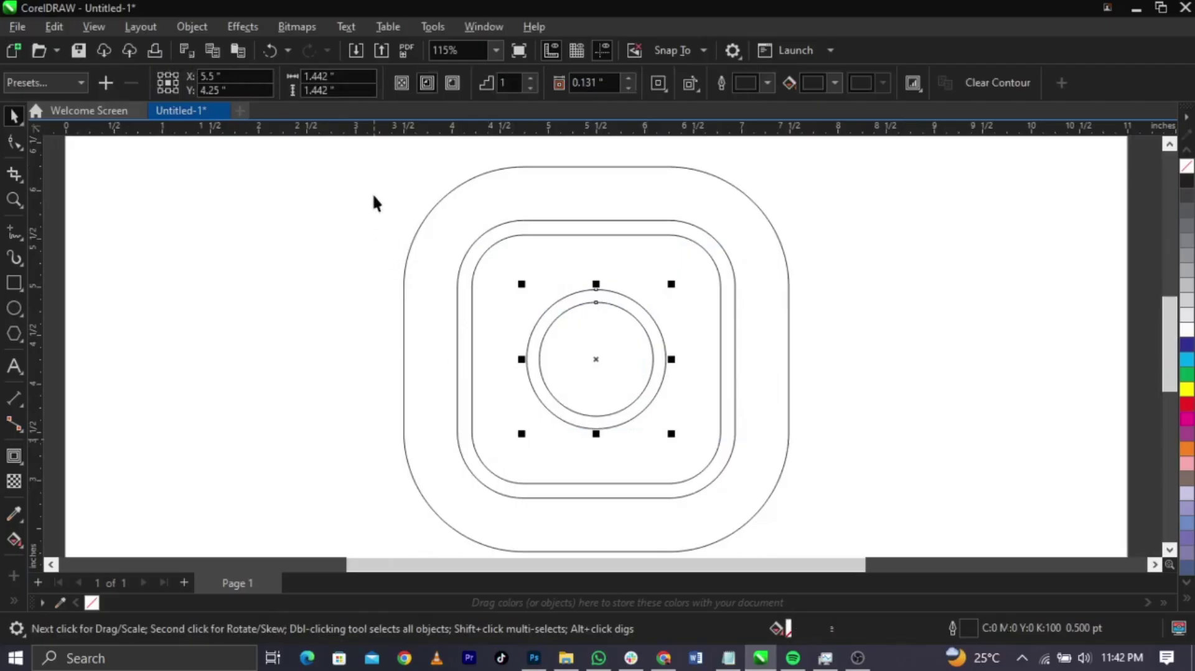
{"action": "left_click_drag", "start_coordinate": [374, 195], "coordinate": [883, 518]}
{"action": "left_click_drag", "start_coordinate": [907, 448], "coordinate": [508, 283]}
{"action": "left_click", "coordinate": [602, 333]}
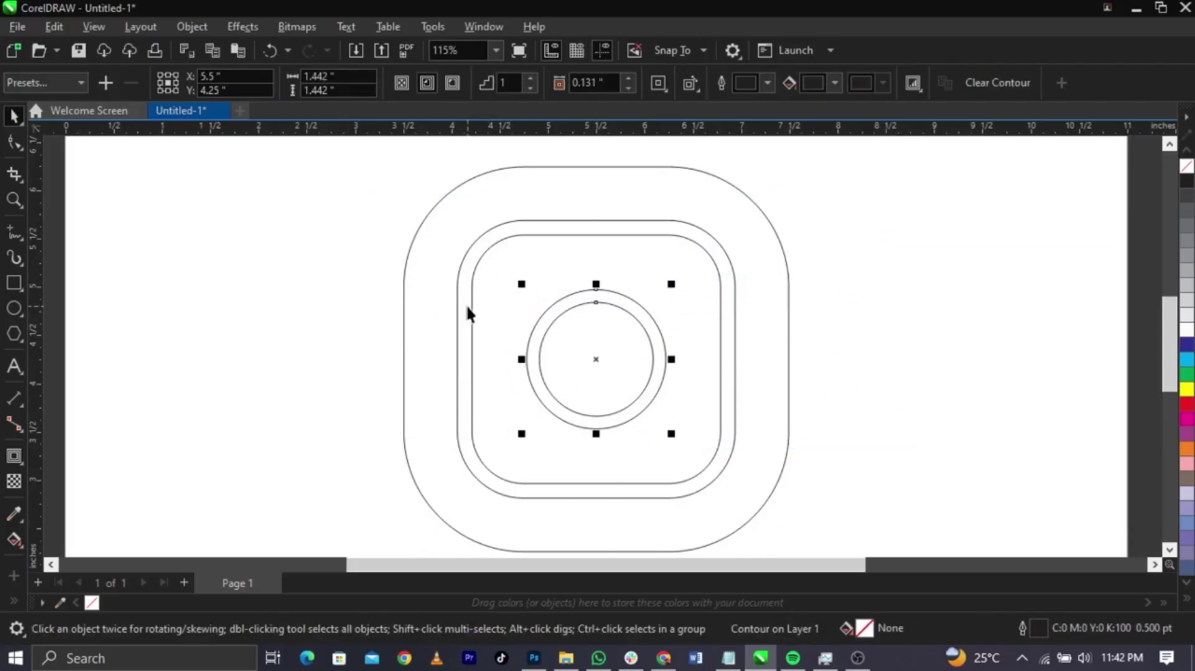
{"action": "right_click", "coordinate": [612, 307]}
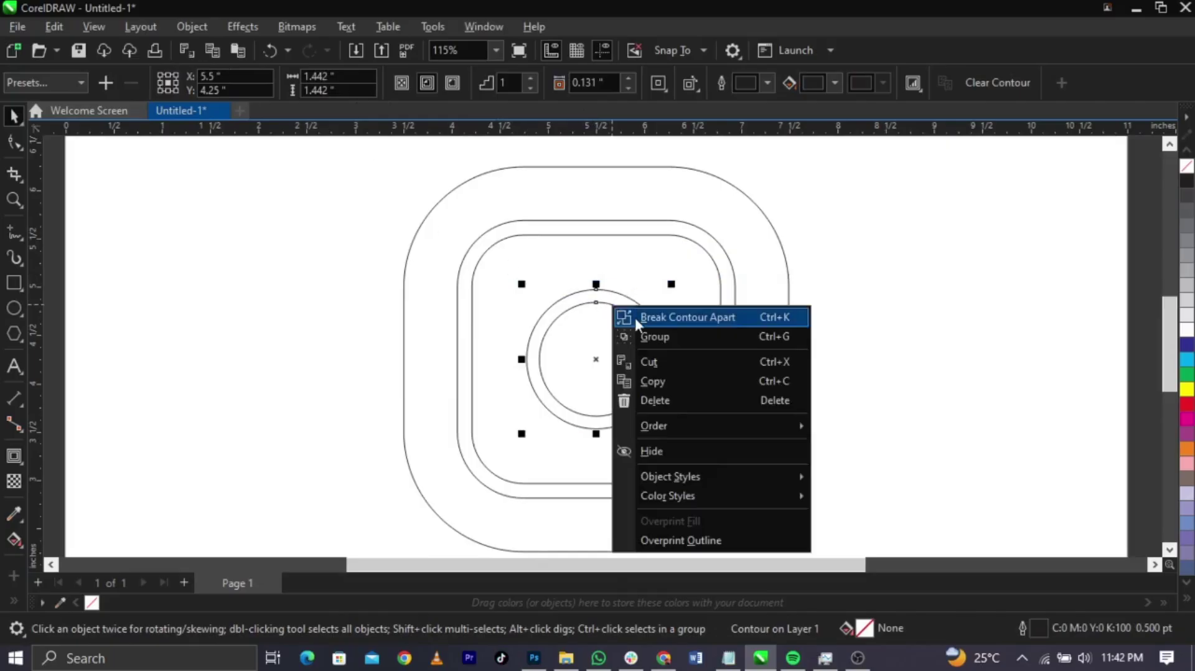
{"action": "left_click", "coordinate": [634, 318]}
{"action": "left_click", "coordinate": [912, 372]}
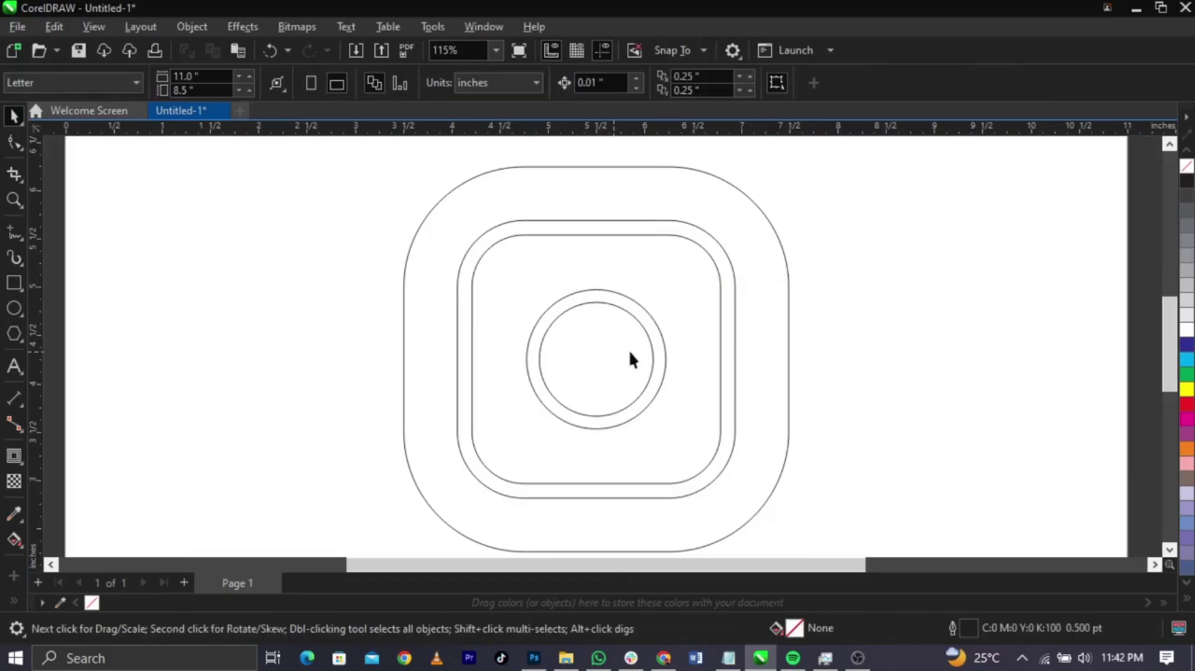
Move the outer and inner circles apart to check that they are separate, and undo both moves.
{"action": "left_click_drag", "start_coordinate": [660, 342], "coordinate": [938, 341]}
{"action": "left_click_drag", "start_coordinate": [539, 358], "coordinate": [411, 371]}
{"action": "key", "text": "ctrl+z"}
{"action": "key", "text": "ctrl+z"}
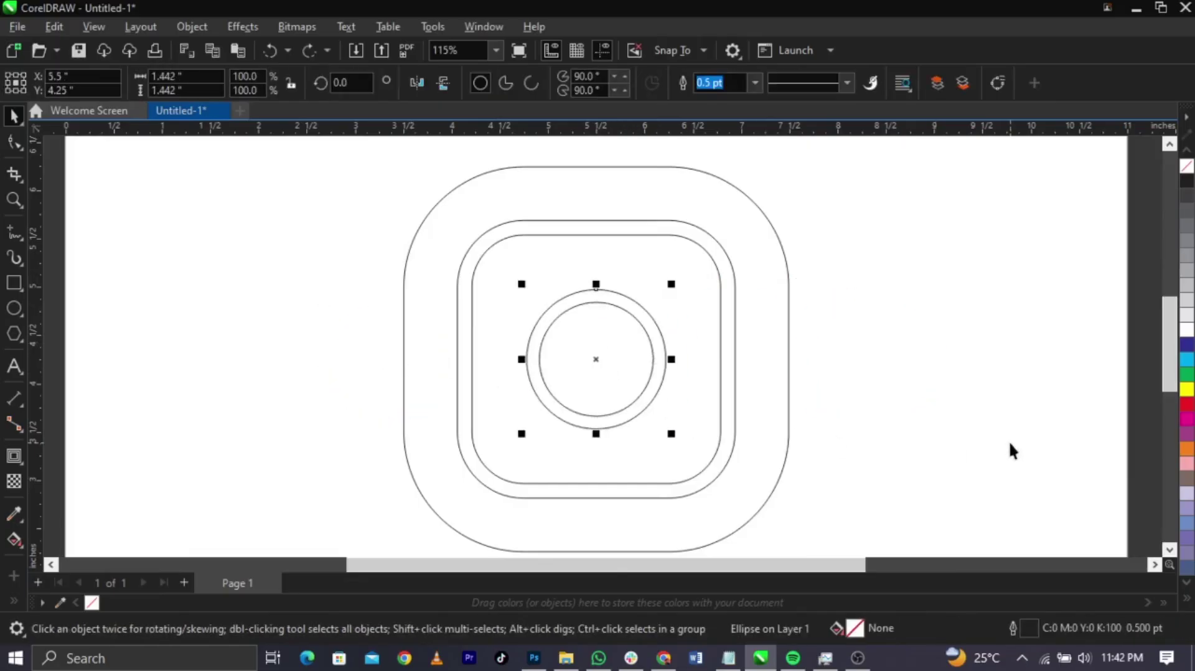
{"action": "left_click", "coordinate": [1010, 444]}
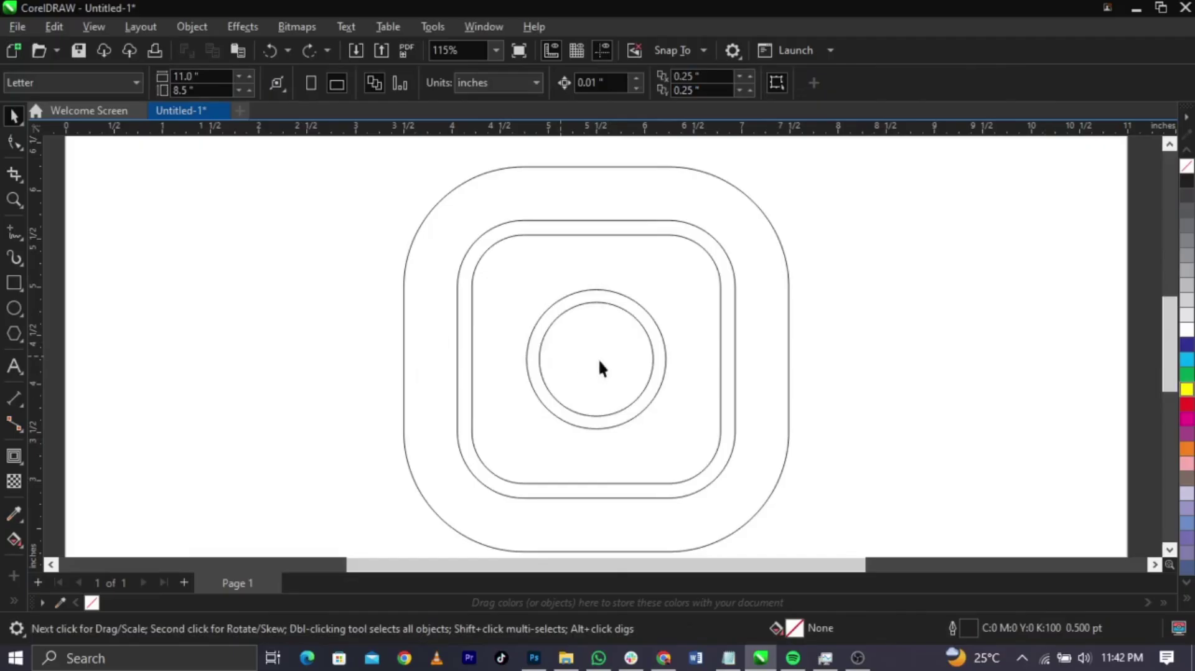
Move the inner circle away from the outer circle as a check, and undo the move.
{"action": "left_click", "coordinate": [629, 363]}
{"action": "left_click_drag", "start_coordinate": [629, 363], "coordinate": [716, 311]}
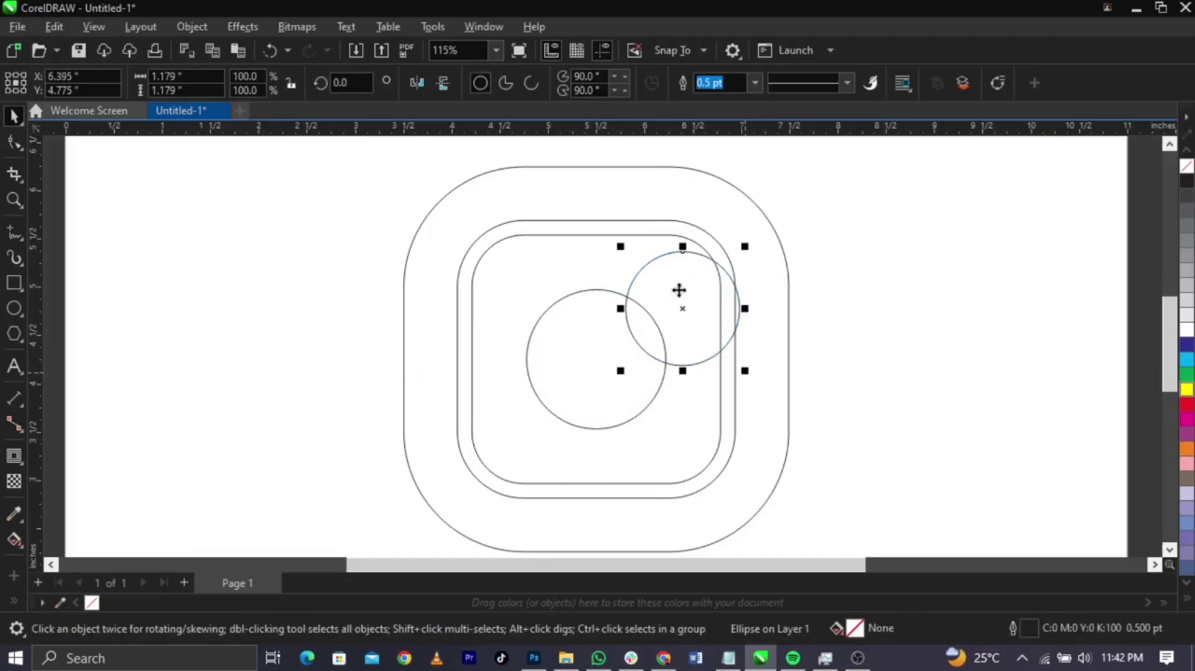
{"action": "key", "text": "ctrl+z"}
{"action": "left_click", "coordinate": [656, 338]}
{"action": "mouse_move", "coordinate": [657, 333]}
{"action": "left_mouse_down"}
{"action": "mouse_move", "coordinate": [787, 342]}
{"action": "mouse_move", "coordinate": [656, 347]}
{"action": "left_mouse_up"}
Try to trim the two centre circles, moving the inner circle aside to check the cut, and undo.
{"action": "left_click_drag", "start_coordinate": [867, 262], "coordinate": [404, 442]}
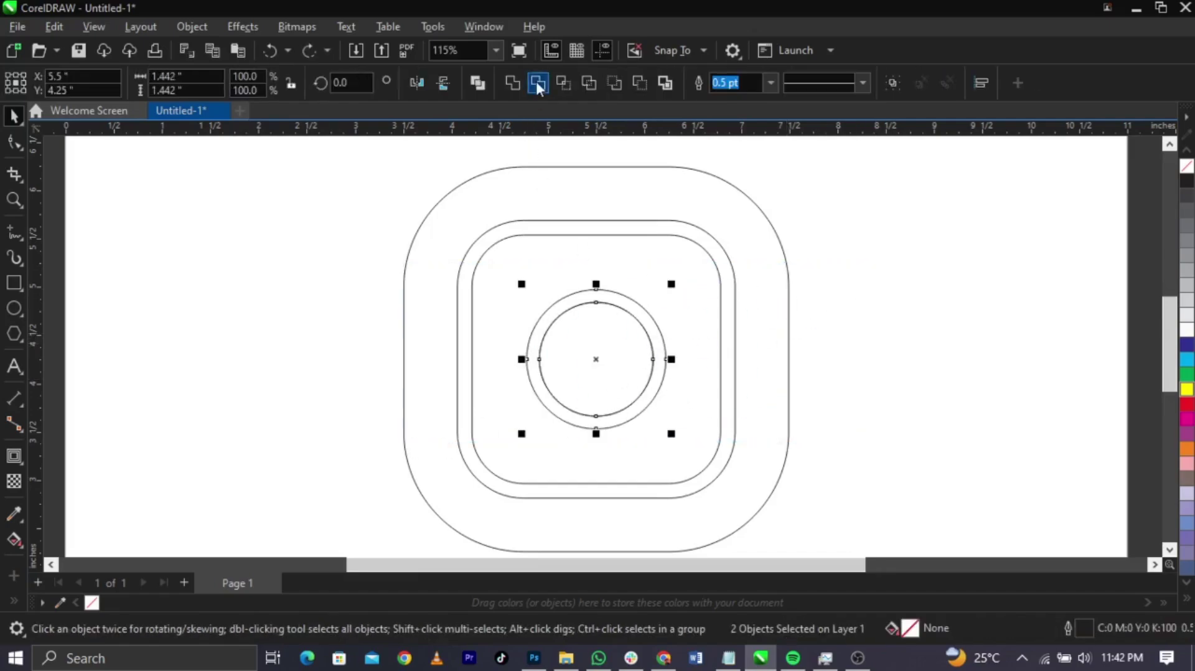
{"action": "left_click", "coordinate": [539, 82]}
{"action": "left_click", "coordinate": [699, 390]}
{"action": "left_click", "coordinate": [665, 374]}
{"action": "left_click", "coordinate": [611, 368]}
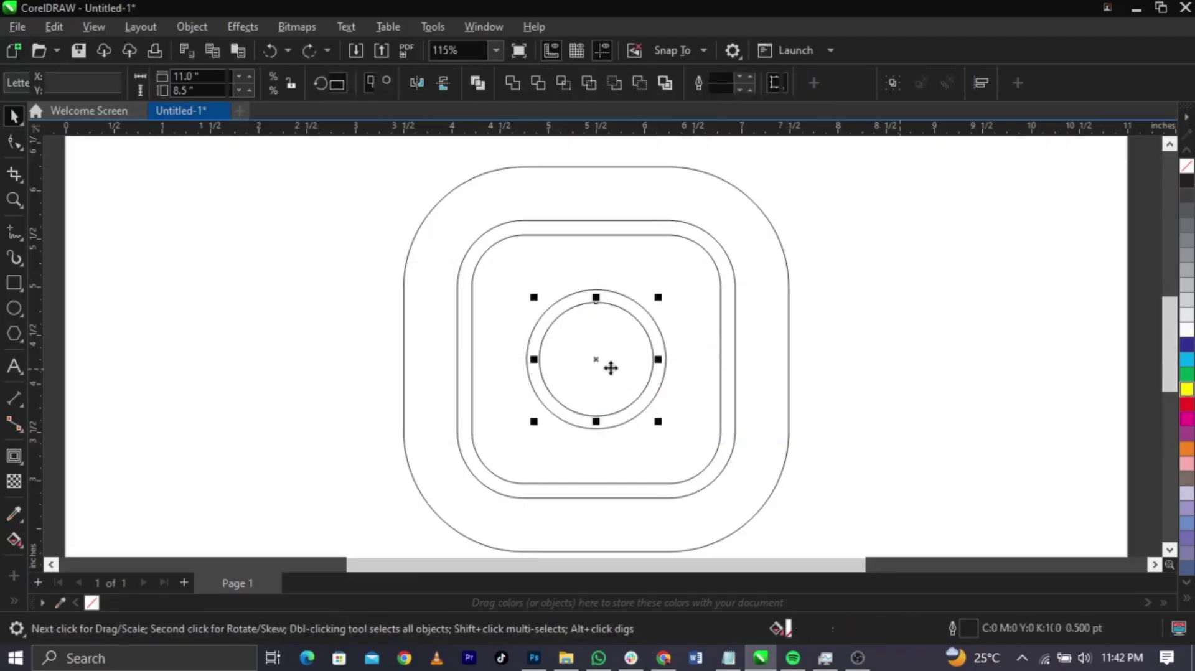
{"action": "left_click_drag", "start_coordinate": [611, 368], "coordinate": [401, 374]}
{"action": "key", "text": "ctrl+z"}
{"action": "left_click", "coordinate": [894, 413]}
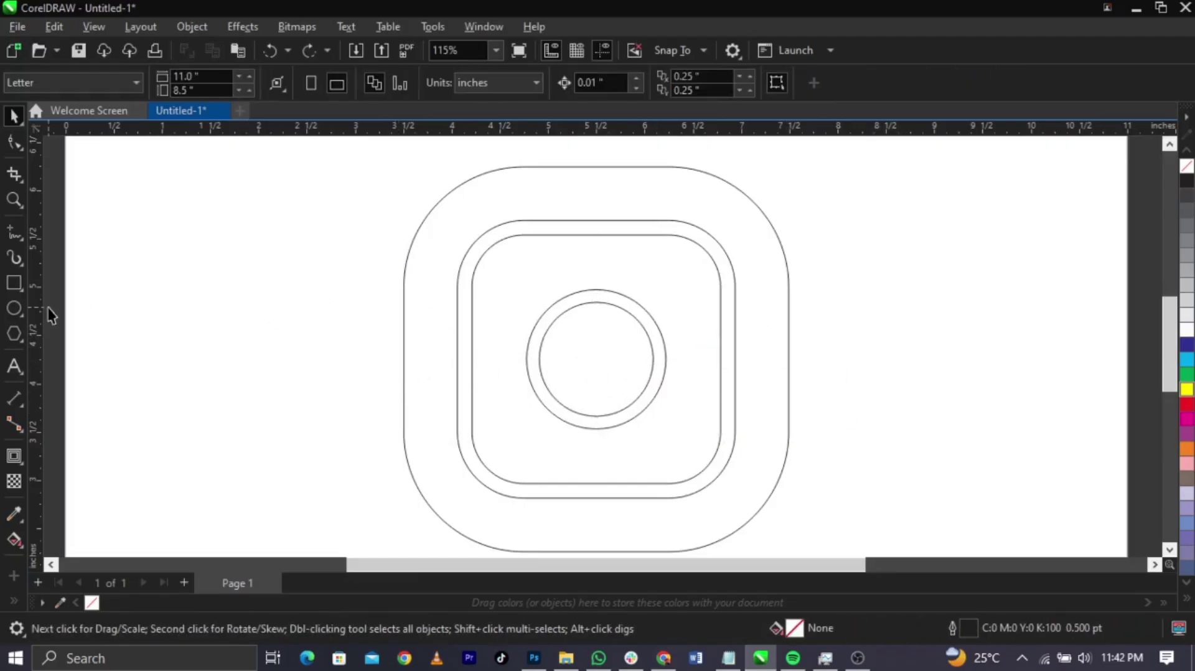
Draw a small circle about 0.29 inches across in the upper-right corner area of the innermost rounded square.
{"action": "scroll", "coordinate": [660, 268], "scroll_direction": "up", "scroll_amount": 2}
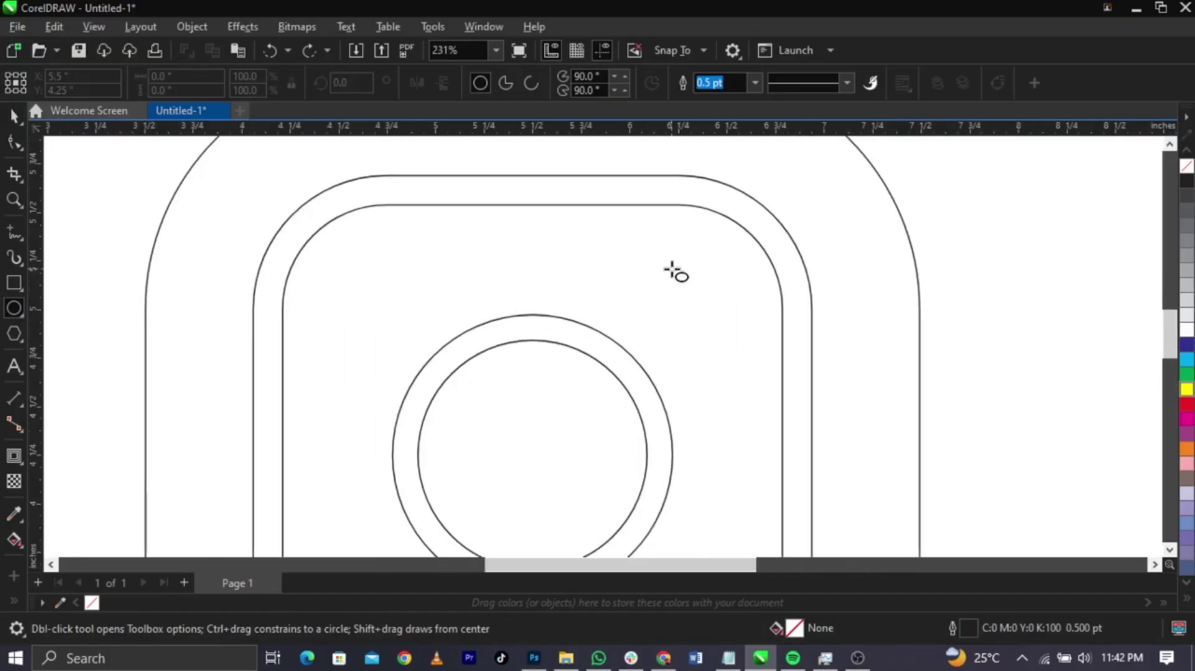
{"action": "left_click_drag", "start_coordinate": [673, 269], "coordinate": [704, 307]}
{"action": "key", "text": "space"}
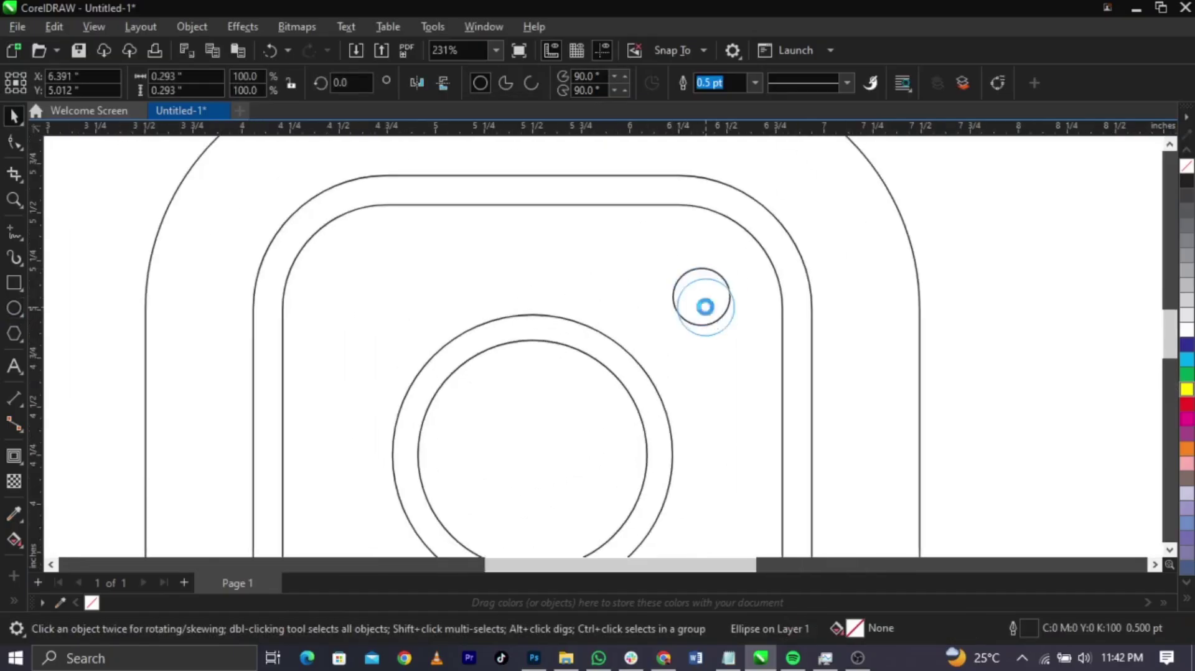
{"action": "scroll", "coordinate": [832, 303], "scroll_direction": "down", "scroll_amount": 2}
{"action": "left_click", "coordinate": [667, 299]}
{"action": "scroll", "coordinate": [710, 386], "scroll_direction": "down", "scroll_amount": 1}
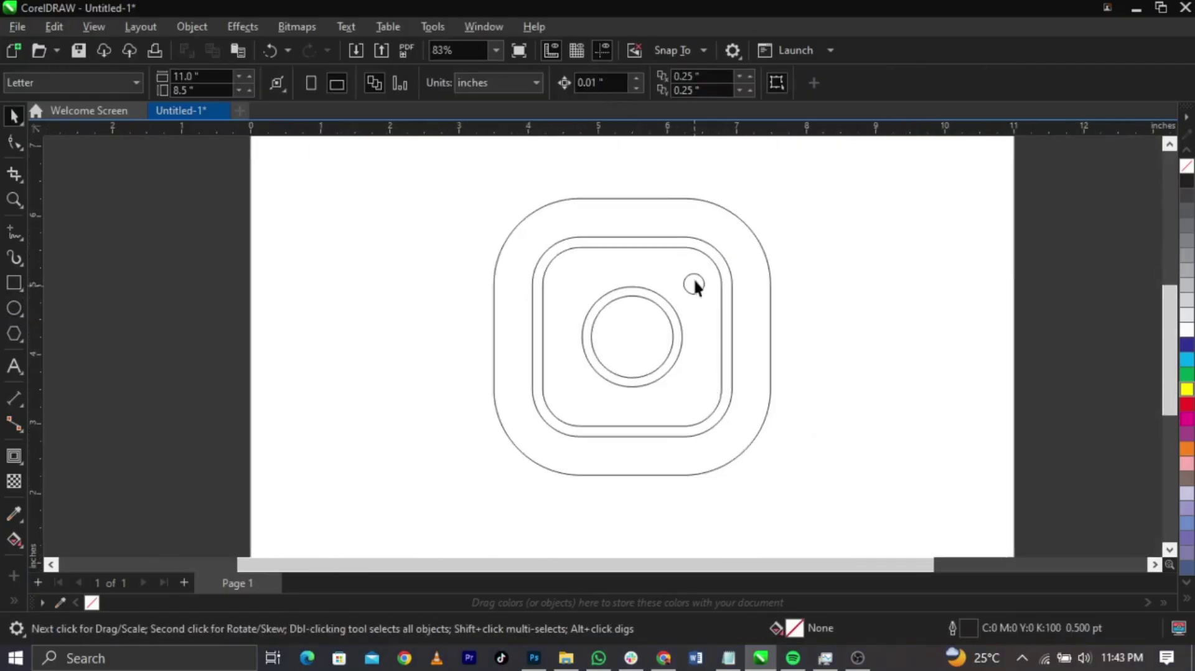
{"action": "scroll", "coordinate": [694, 278], "scroll_direction": "up", "scroll_amount": 1}
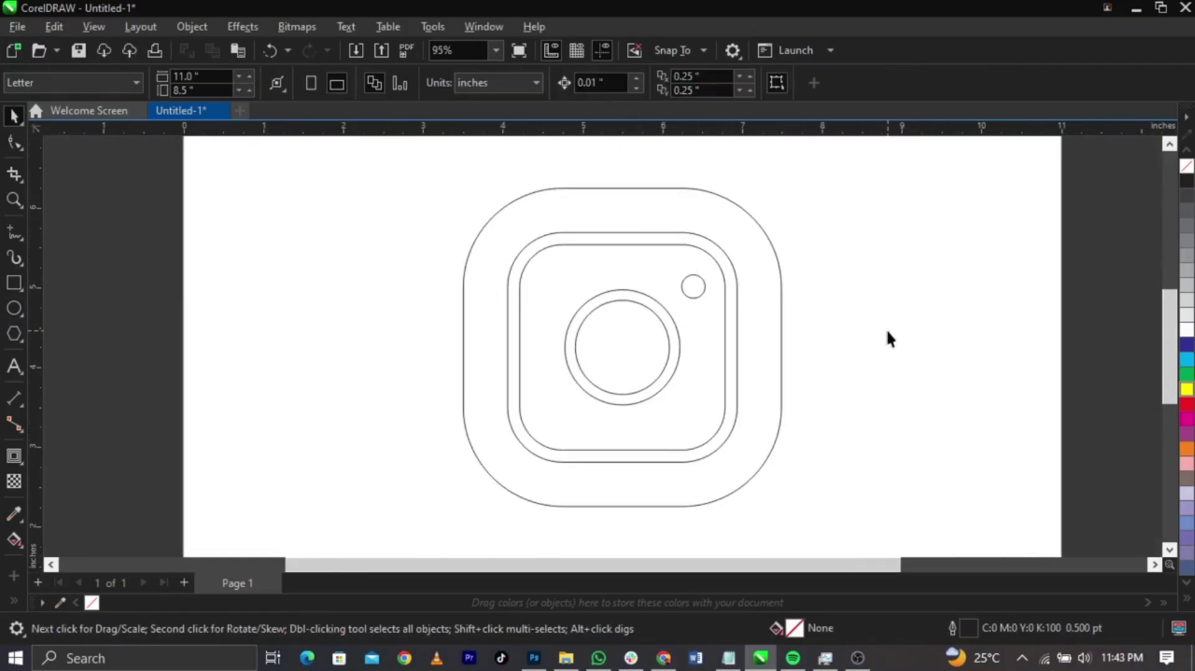
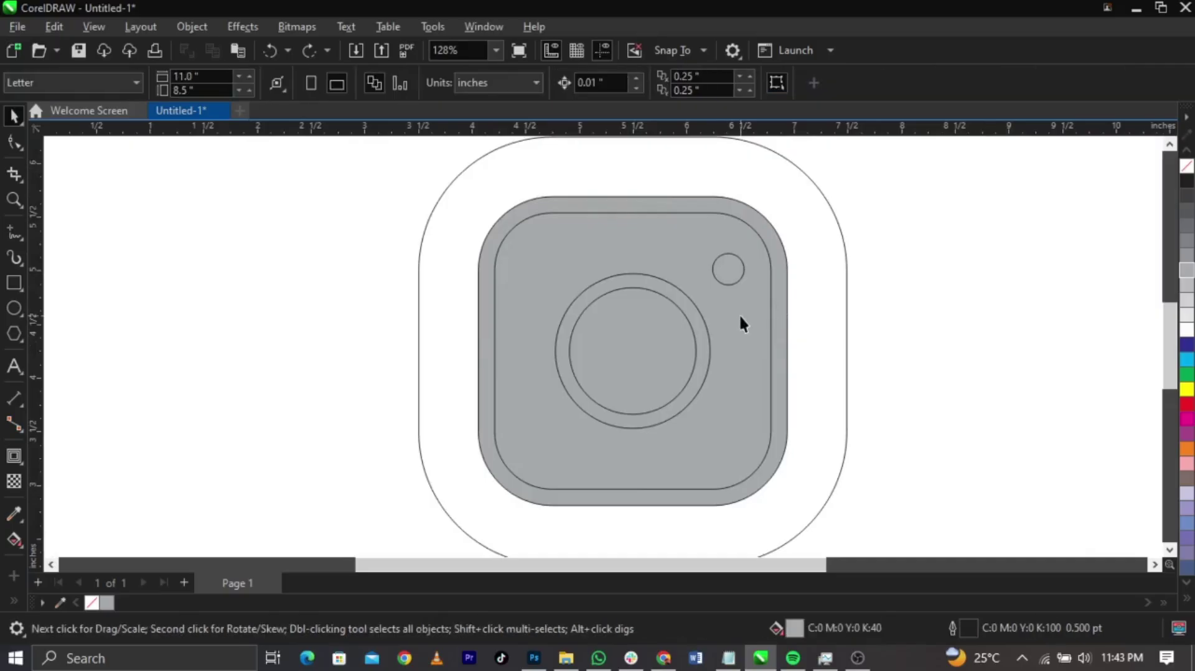
Trim the grey rounded square with the innermost rounded square to form a frame, and delete the innermost square.
{"action": "left_click", "coordinate": [738, 315]}
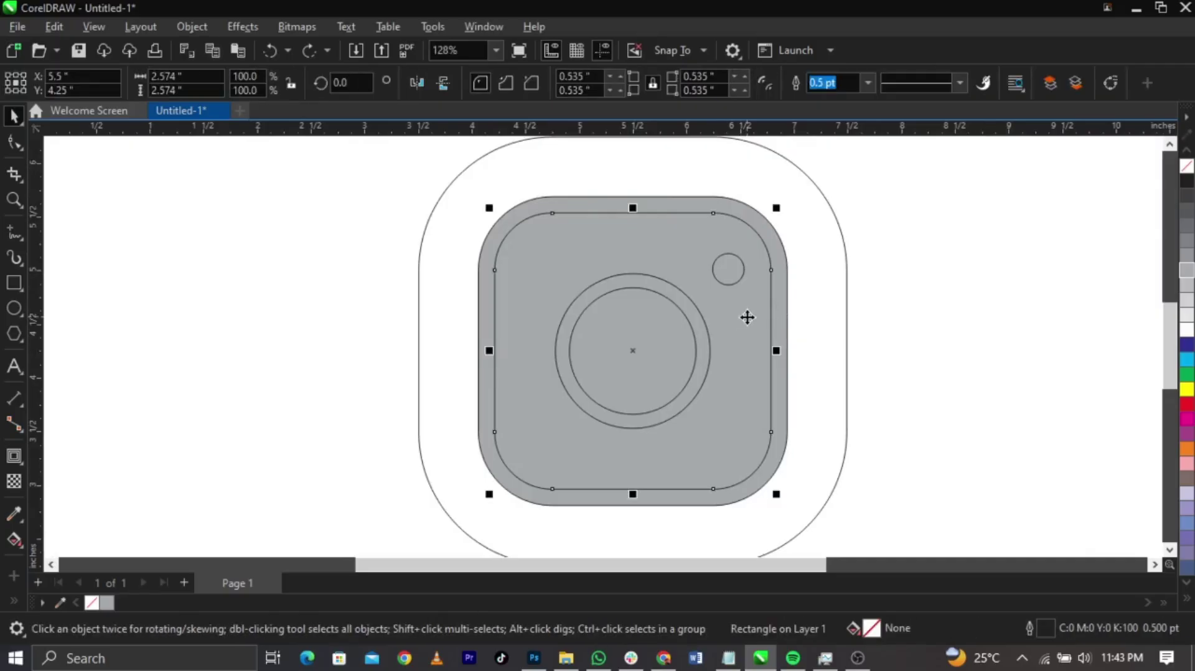
{"action": "left_click", "coordinate": [781, 319], "text": "shift"}
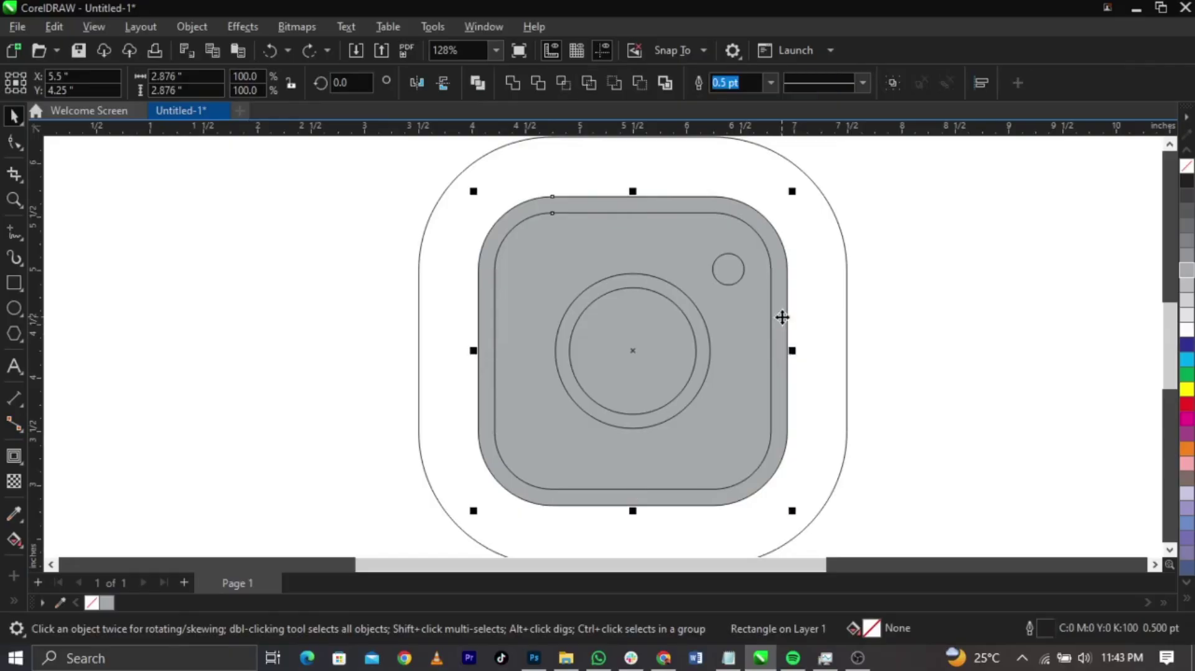
{"action": "left_click", "coordinate": [538, 83]}
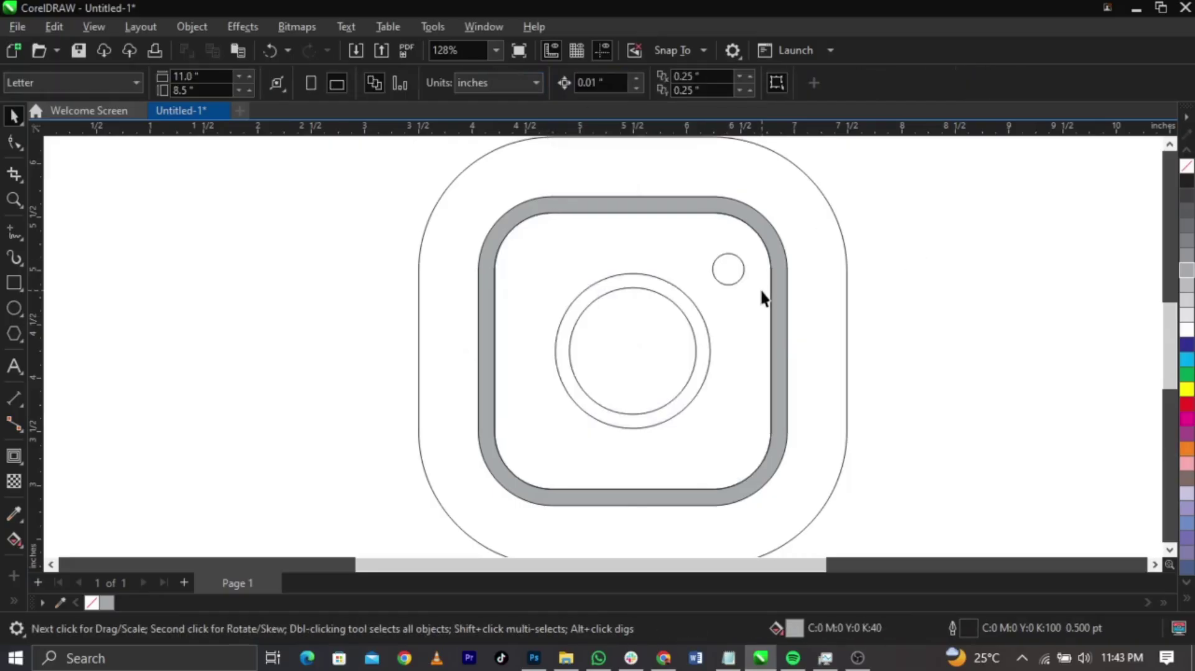
{"action": "left_click_drag", "start_coordinate": [762, 299], "coordinate": [368, 301]}
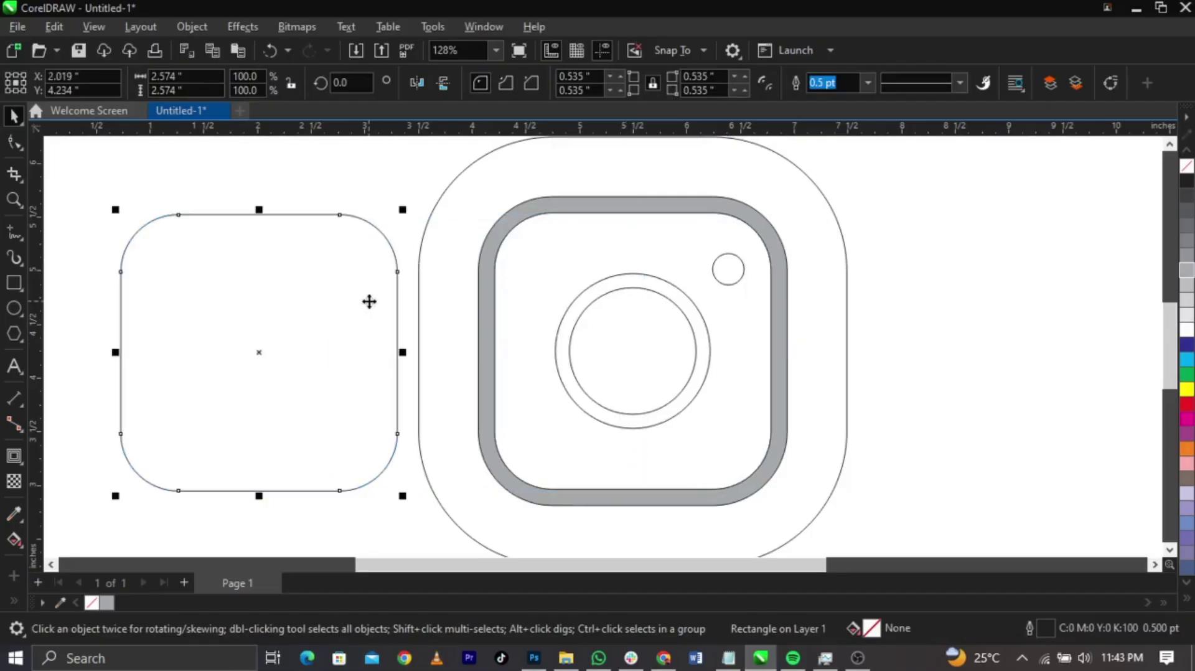
{"action": "key", "text": "Delete"}
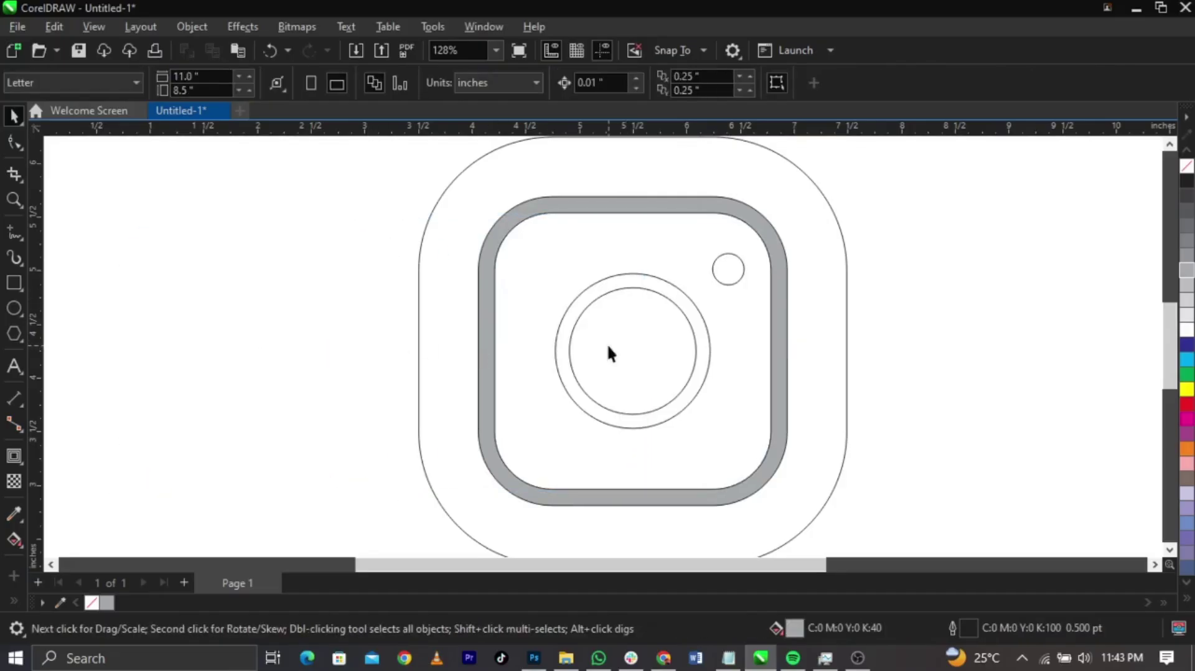
Try to trim the outer centre circle with the inner circle.
{"action": "left_click", "coordinate": [609, 353]}
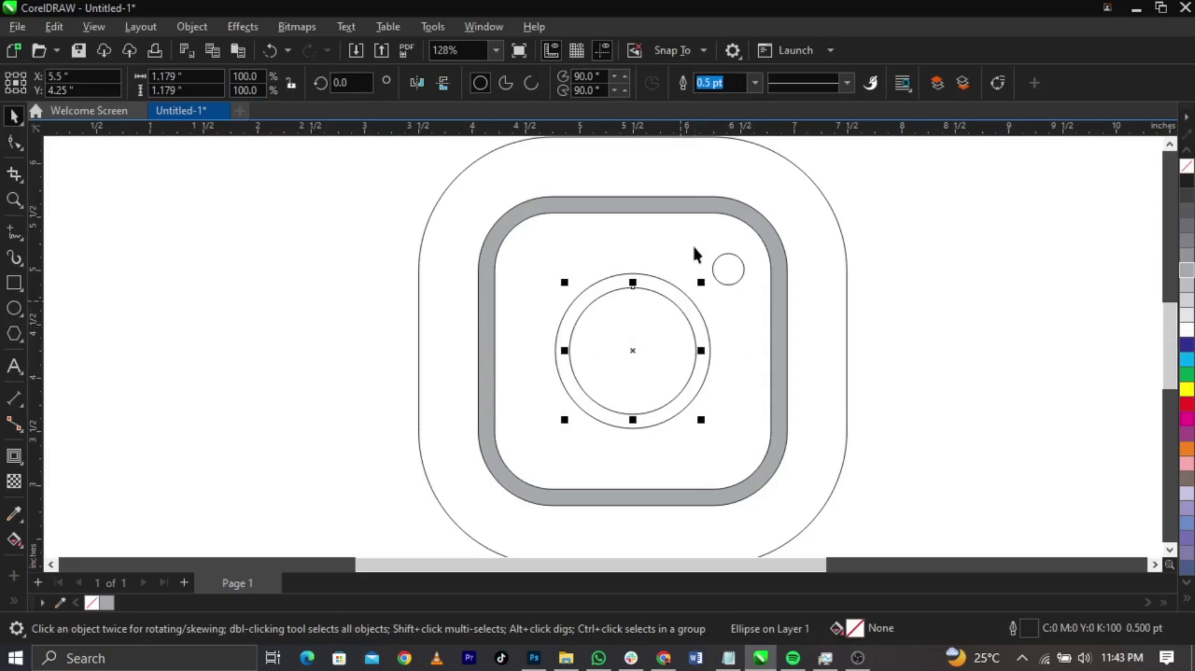
{"action": "left_click", "coordinate": [664, 286], "text": "shift"}
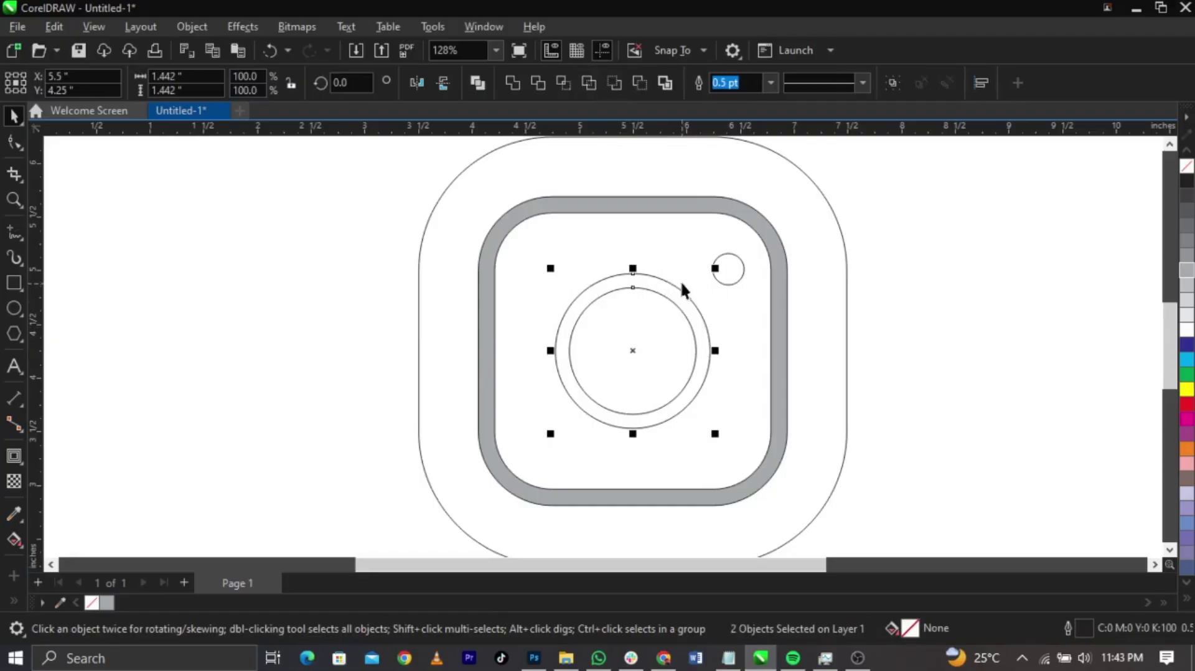
{"action": "left_click", "coordinate": [537, 82]}
{"action": "left_click", "coordinate": [560, 381]}
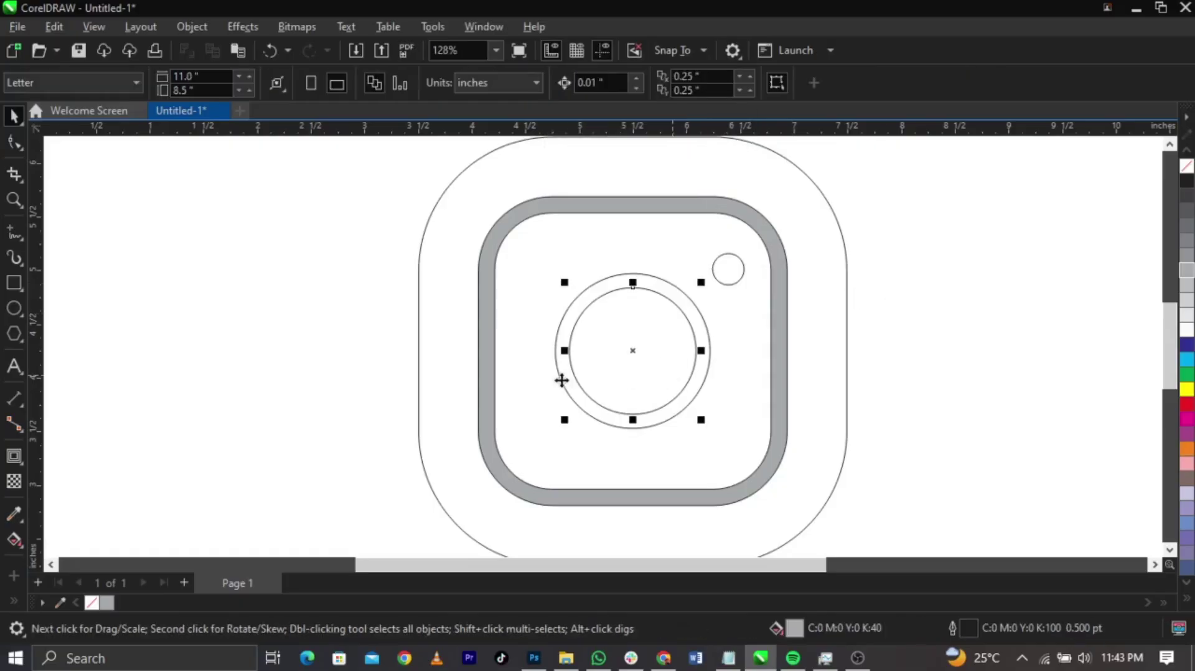
Check the trim by moving the inner circle aside and filling the outer circle with 40% black, and undo both changes.
{"action": "left_click_drag", "start_coordinate": [643, 365], "coordinate": [509, 366]}
{"action": "left_click", "coordinate": [646, 368]}
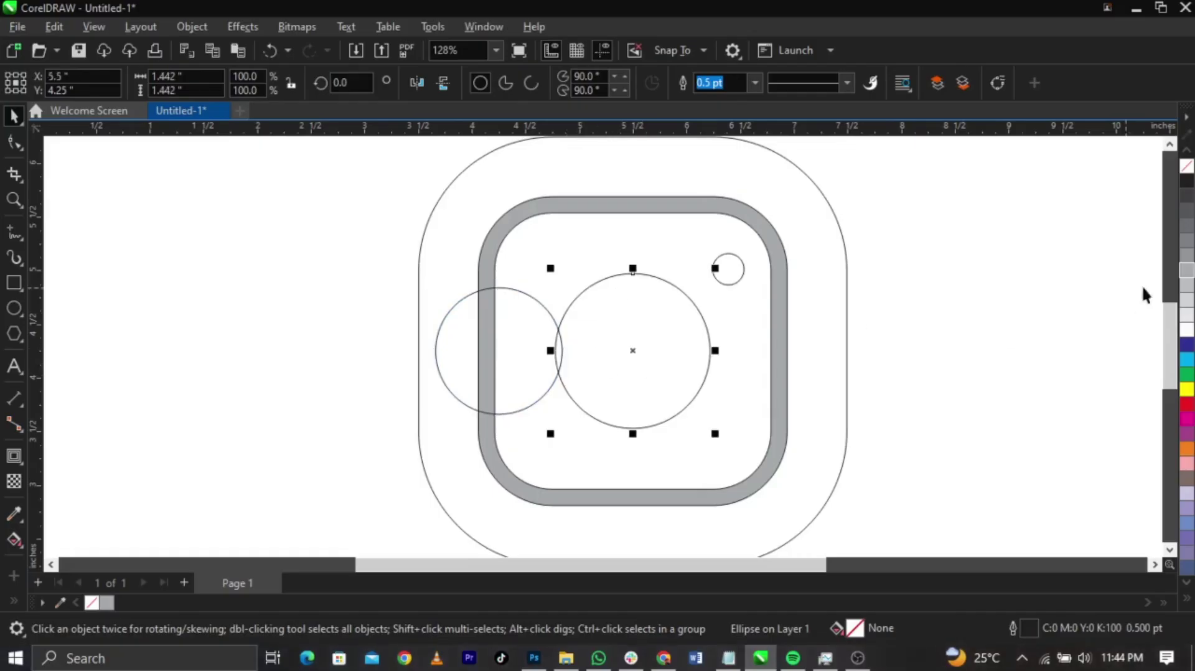
{"action": "left_click", "coordinate": [1187, 272]}
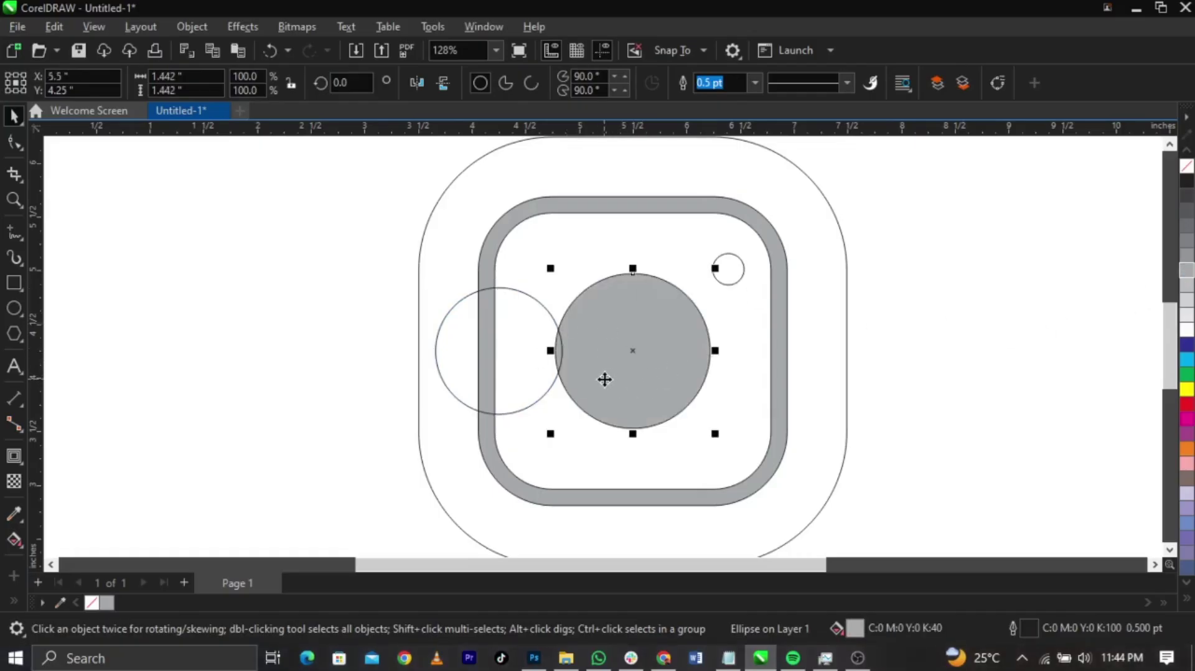
{"action": "key", "text": "ctrl+z"}
{"action": "key", "text": "ctrl+z"}
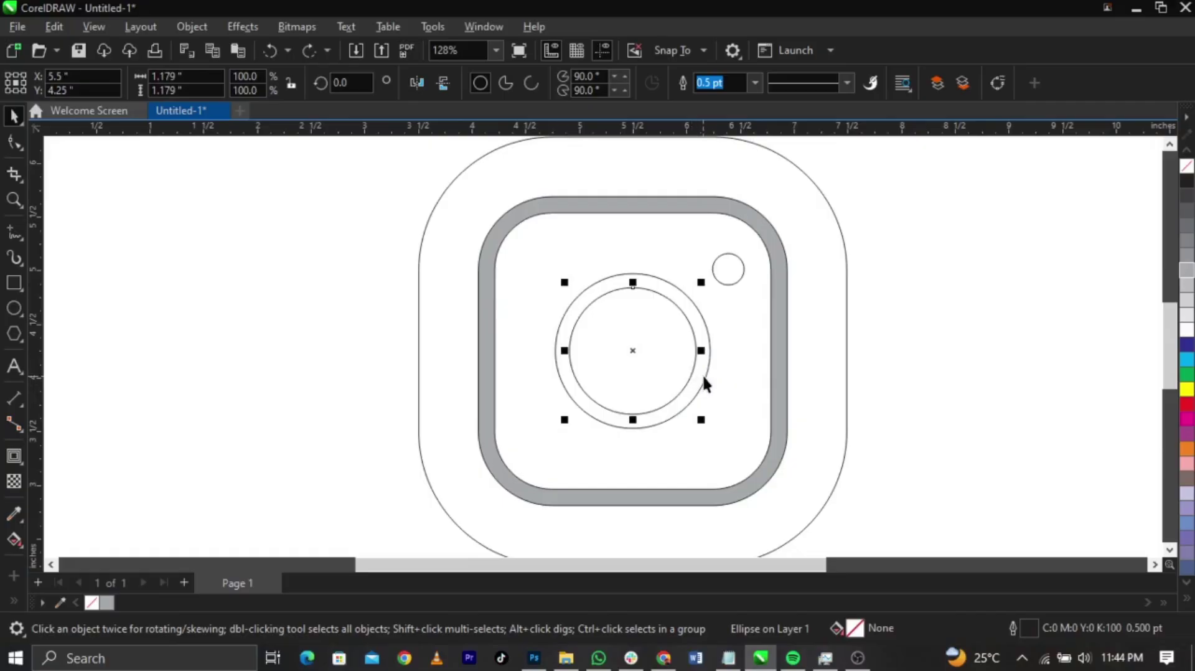
Add the outer centre circle to the selection and trim it with the inner circle to form a ring.
{"action": "left_click", "coordinate": [704, 374], "text": "shift"}
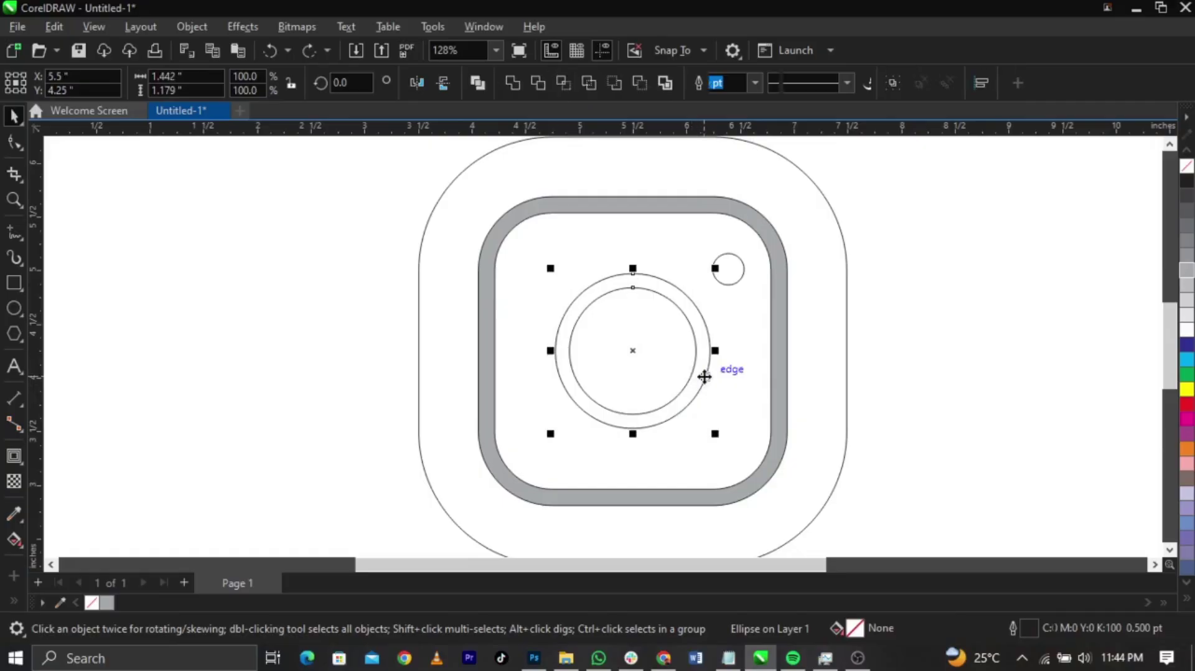
{"action": "left_click", "coordinate": [538, 83]}
{"action": "left_click", "coordinate": [659, 338]}
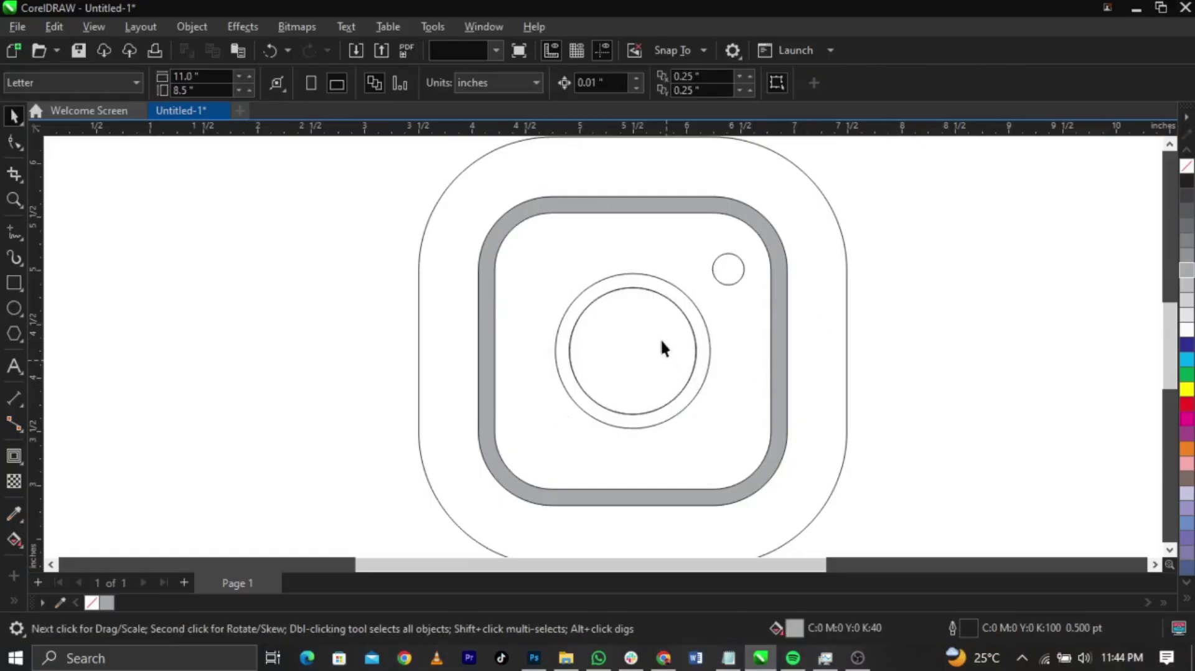
Move the inner circle off the icon and fill the centre ring and the small corner circle with 40% black.
{"action": "left_click_drag", "start_coordinate": [659, 338], "coordinate": [261, 338]}
{"action": "left_click", "coordinate": [688, 402]}
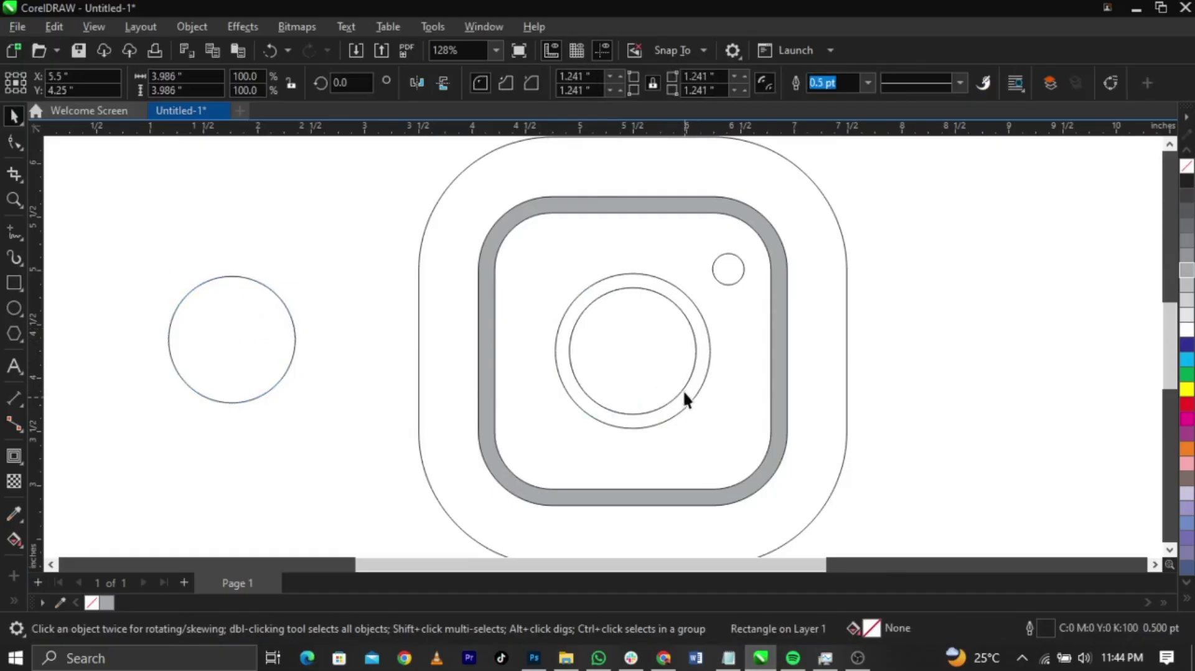
{"action": "left_click", "coordinate": [684, 399]}
{"action": "left_click", "coordinate": [1187, 272]}
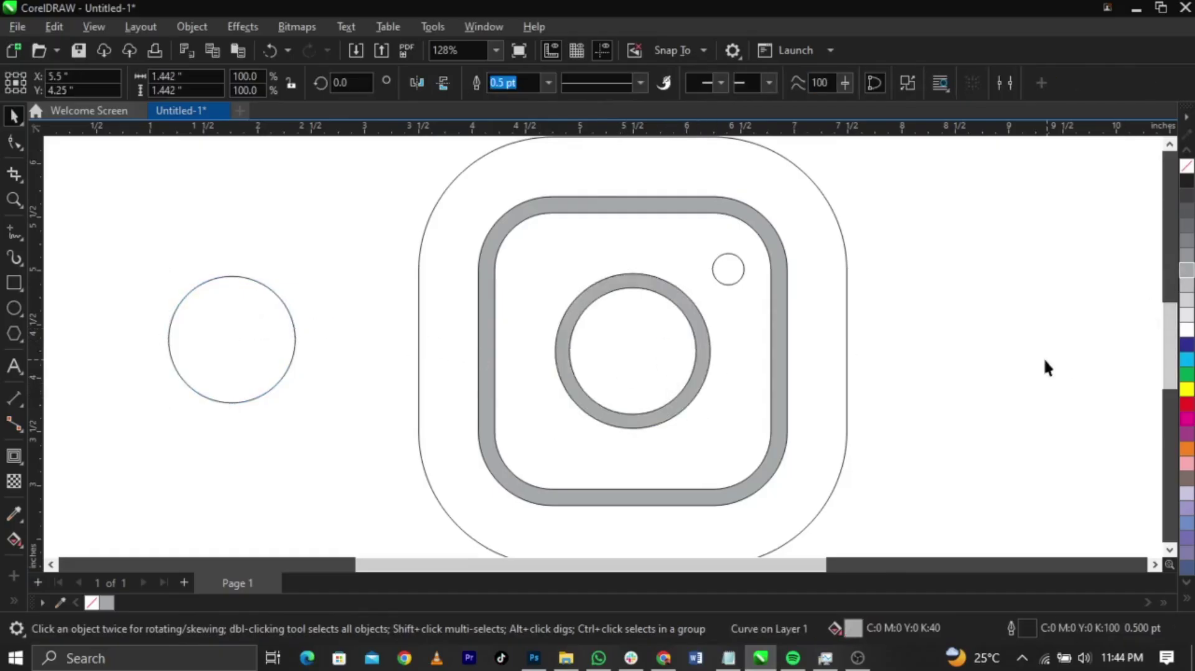
{"action": "left_click", "coordinate": [961, 377]}
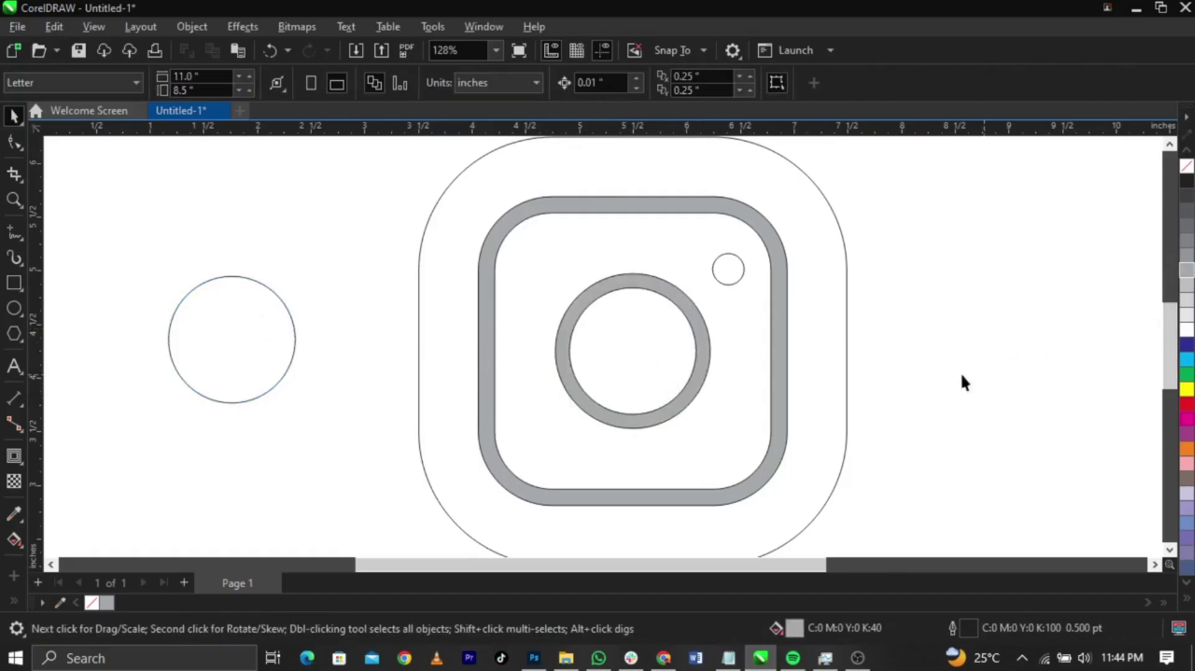
{"action": "left_click", "coordinate": [738, 268]}
{"action": "left_click", "coordinate": [1187, 271]}
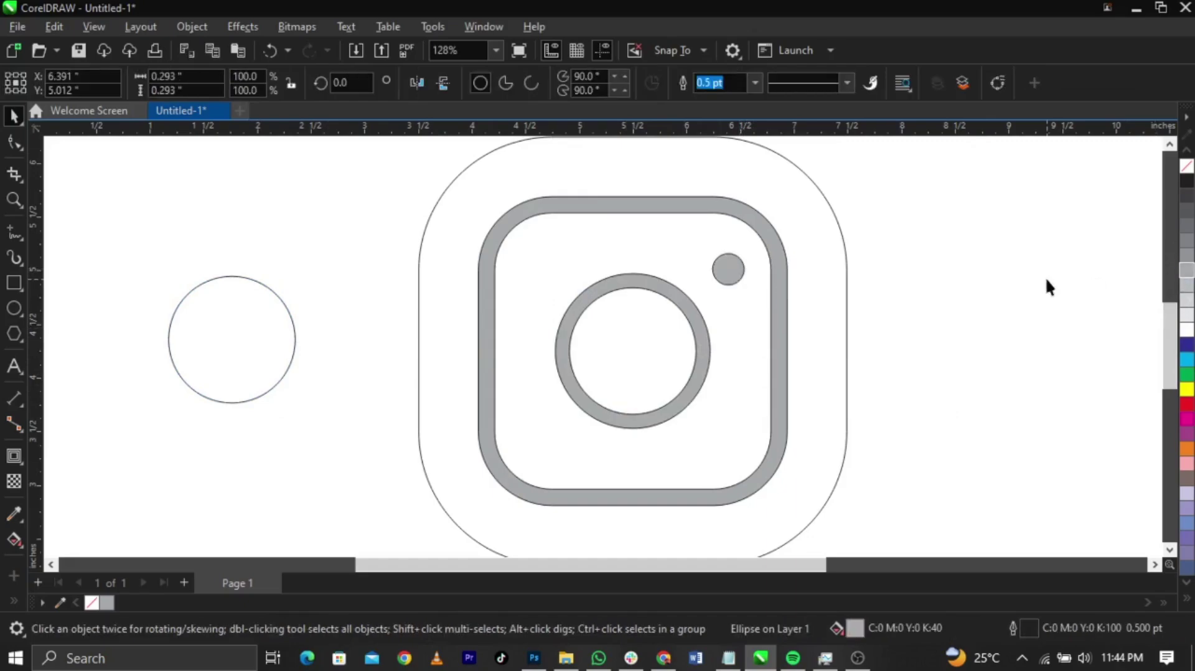
Fill the outermost rounded square with 90% black and delete the leftover circle beside the icon.
{"action": "left_click", "coordinate": [725, 323]}
{"action": "scroll", "coordinate": [726, 330], "scroll_direction": "down", "scroll_amount": 1}
{"action": "left_click", "coordinate": [802, 394]}
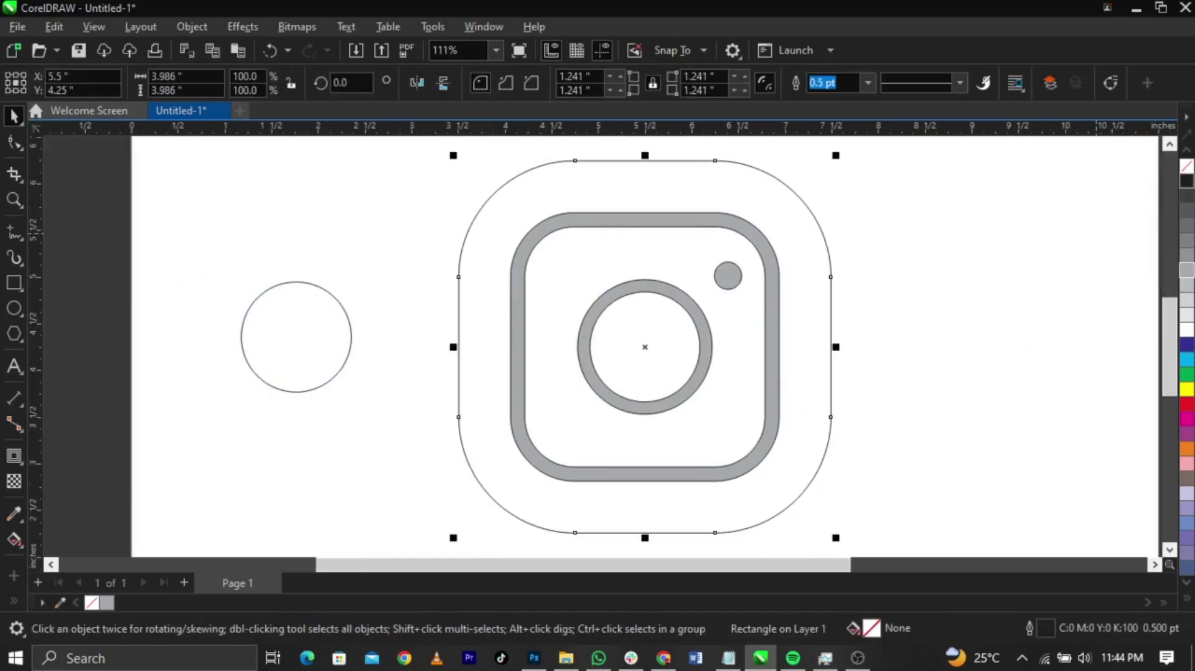
{"action": "left_click", "coordinate": [1180, 197]}
{"action": "left_click", "coordinate": [316, 338]}
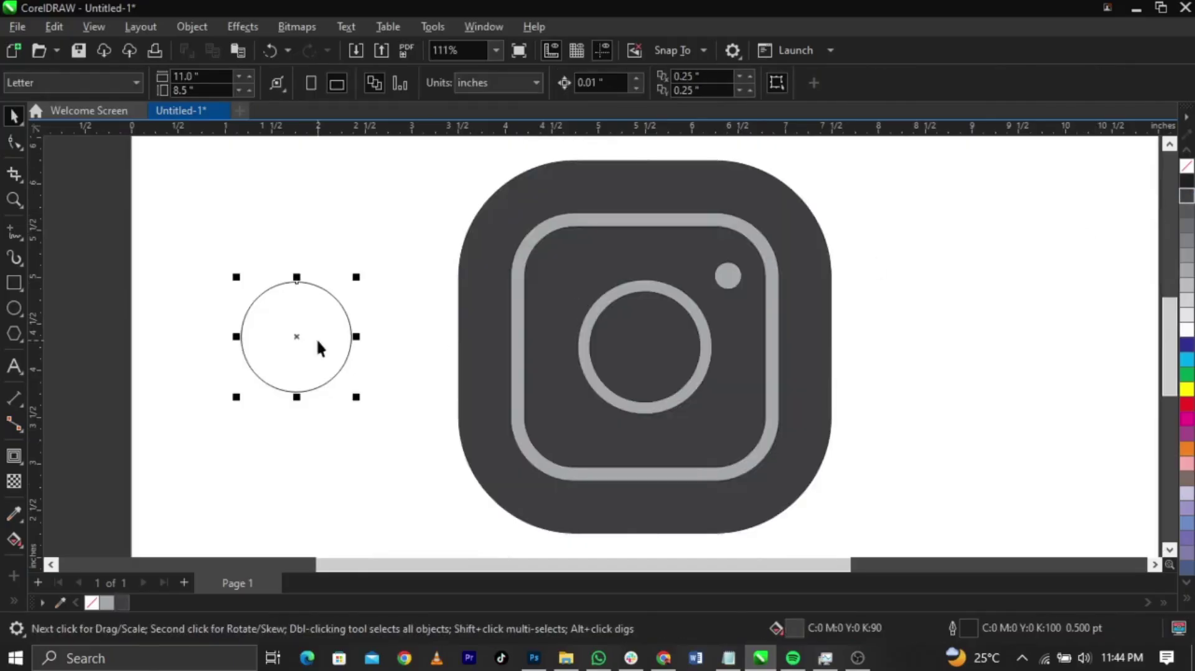
{"action": "key", "text": "Delete"}
Inspect the icon's edges up close and remove the outline from all four of its shapes.
{"action": "scroll", "coordinate": [421, 368], "scroll_direction": "down", "scroll_amount": 2}
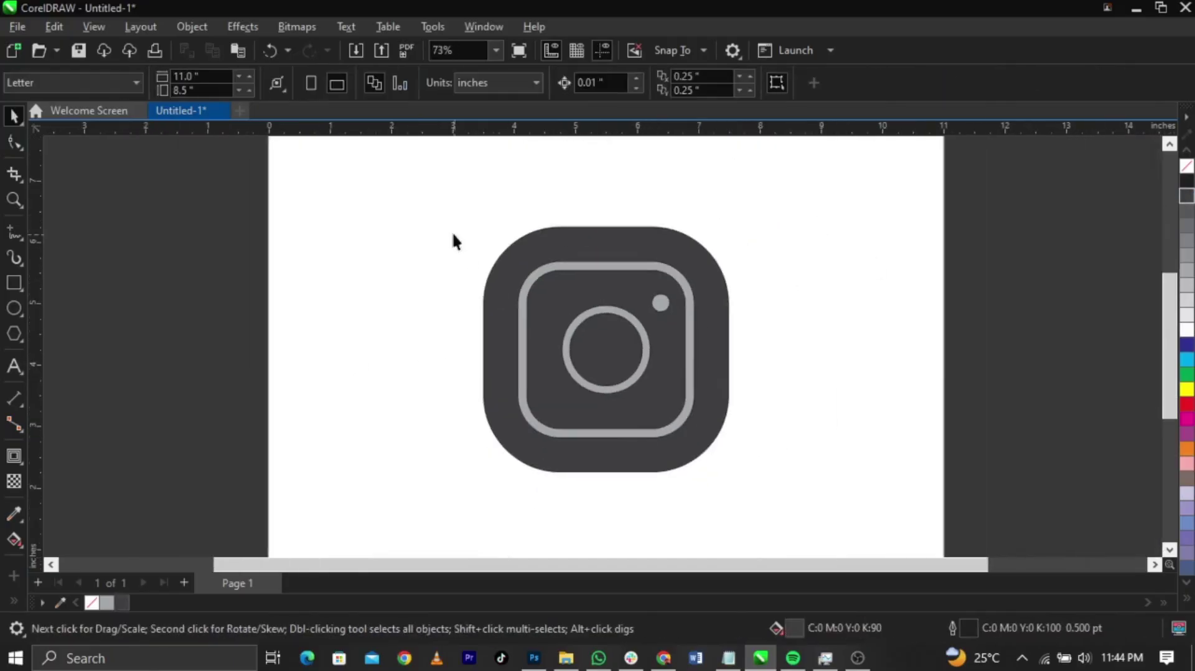
{"action": "left_click_drag", "start_coordinate": [434, 194], "coordinate": [788, 454]}
{"action": "scroll", "coordinate": [608, 366], "scroll_direction": "up", "scroll_amount": 1}
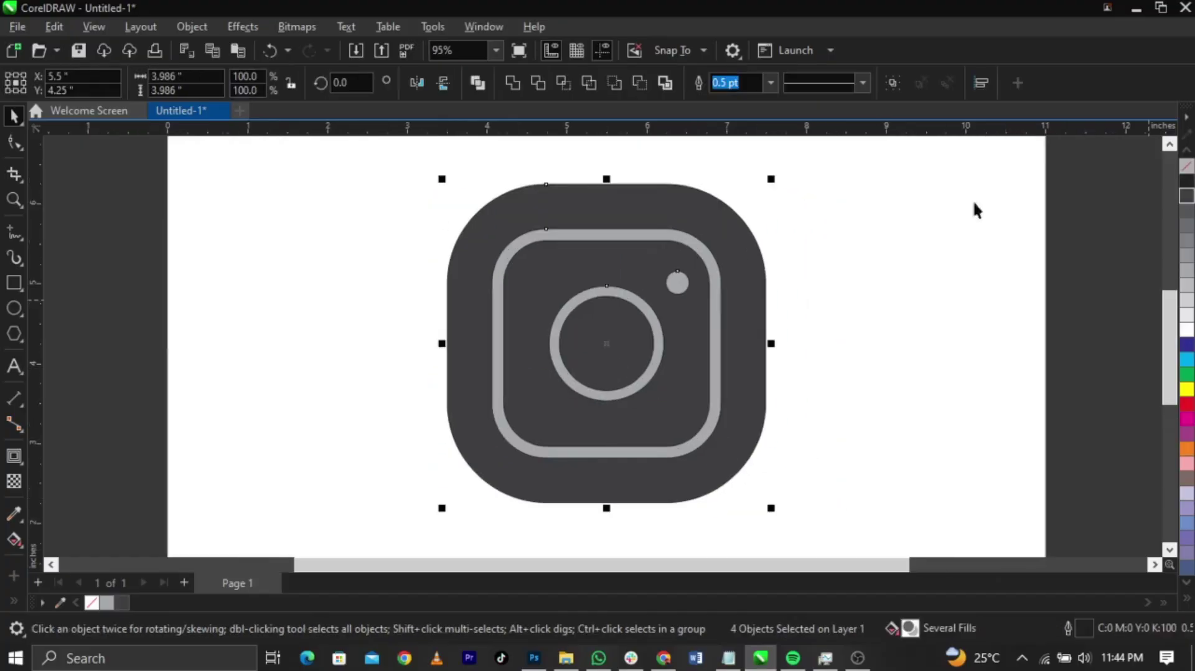
{"action": "scroll", "coordinate": [710, 285], "scroll_direction": "up", "scroll_amount": 1}
{"action": "key", "text": "Escape"}
{"action": "scroll", "coordinate": [721, 337], "scroll_direction": "up", "scroll_amount": 3}
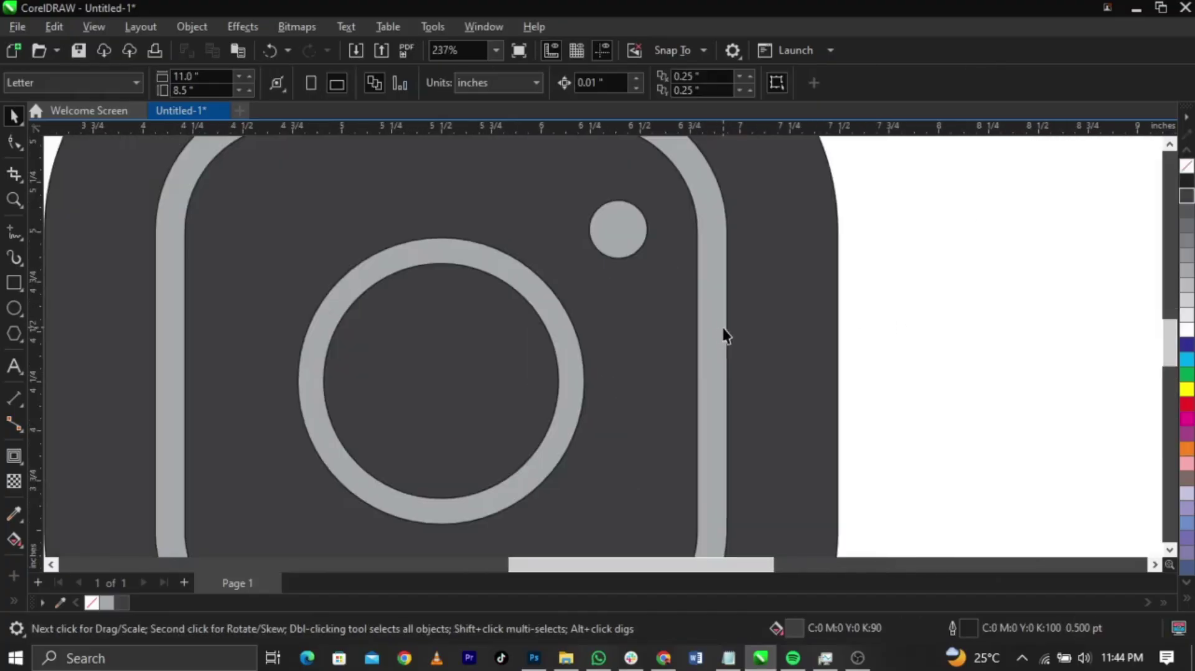
{"action": "scroll", "coordinate": [722, 333], "scroll_direction": "up", "scroll_amount": 8}
{"action": "scroll", "coordinate": [752, 290], "scroll_direction": "down", "scroll_amount": 12}
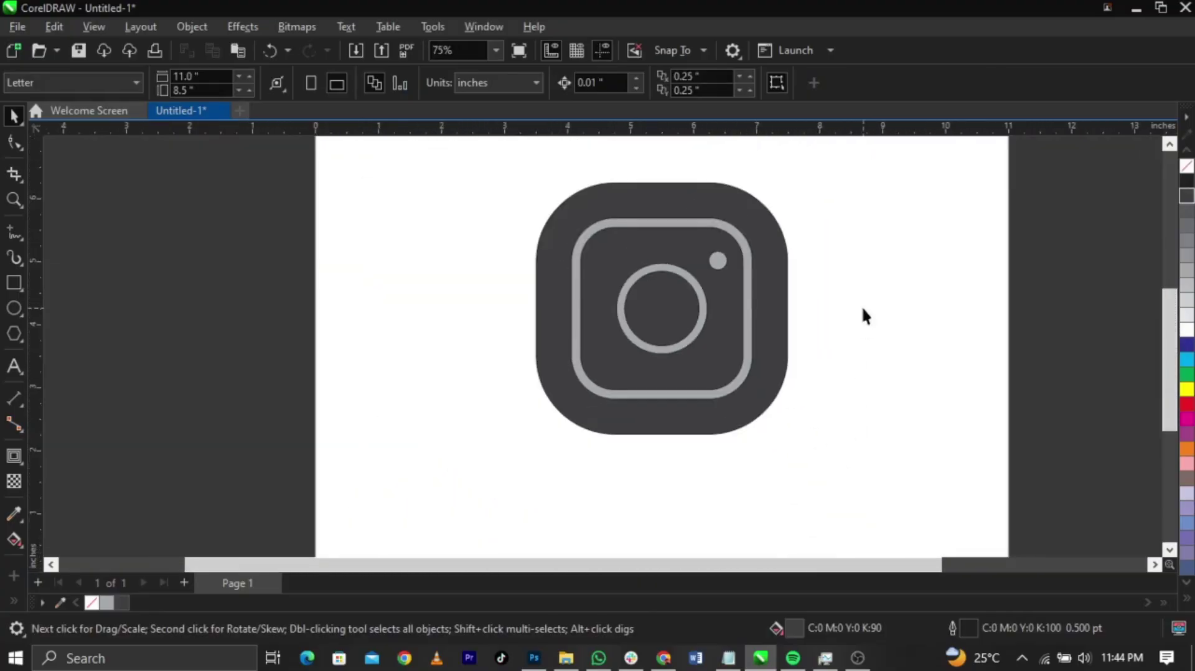
{"action": "scroll", "coordinate": [806, 169], "scroll_direction": "up", "scroll_amount": 2}
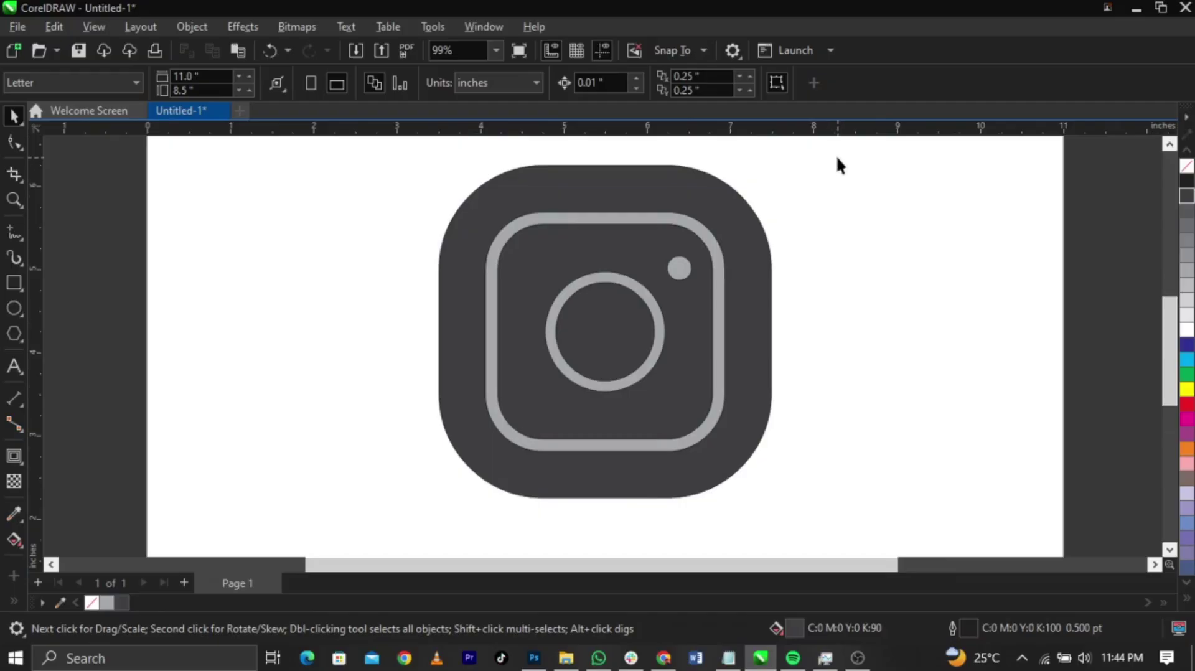
{"action": "left_click_drag", "start_coordinate": [837, 152], "coordinate": [398, 515]}
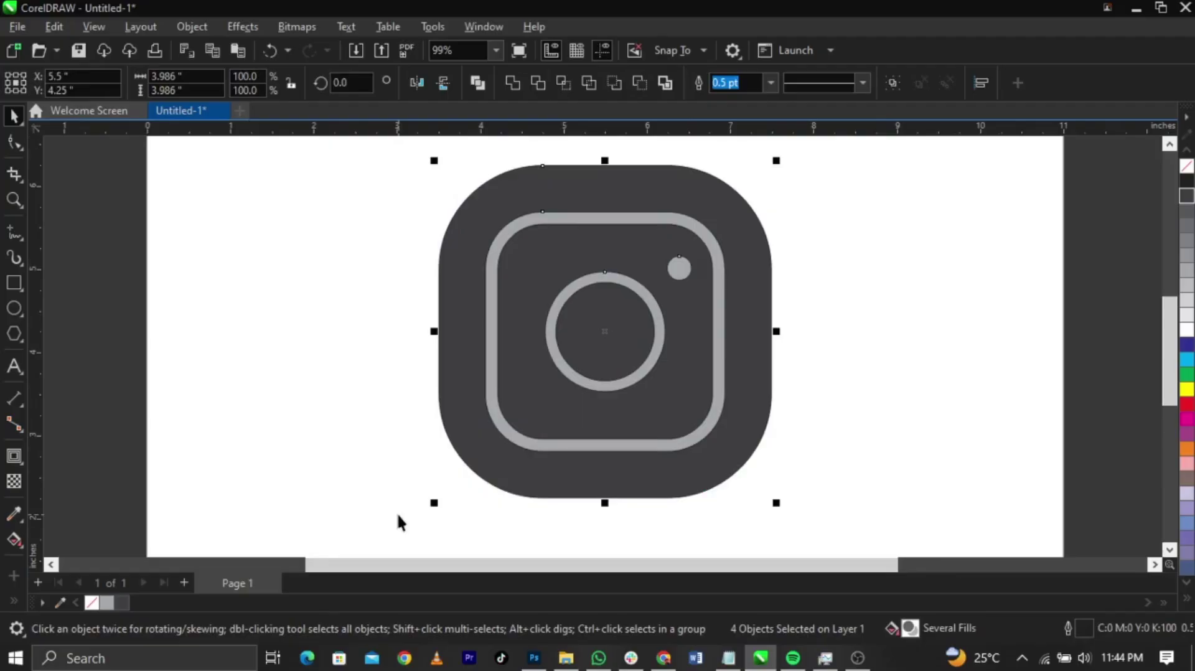
{"action": "right_click", "coordinate": [1187, 167]}
{"action": "left_click", "coordinate": [934, 246]}
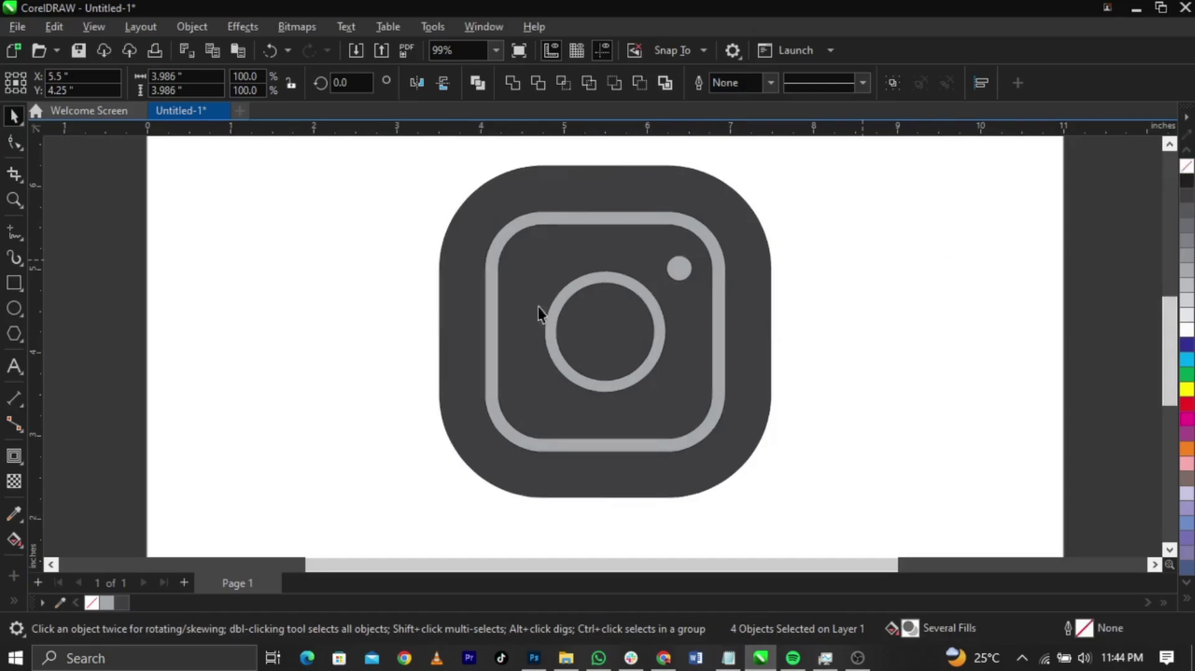
Move the whole icon to the left half of the page and place a duplicate about 4.7 inches to its right.
{"action": "scroll", "coordinate": [575, 313], "scroll_direction": "down", "scroll_amount": 3}
{"action": "left_click_drag", "start_coordinate": [830, 178], "coordinate": [424, 465]}
{"action": "left_click_drag", "start_coordinate": [600, 408], "coordinate": [461, 422]}
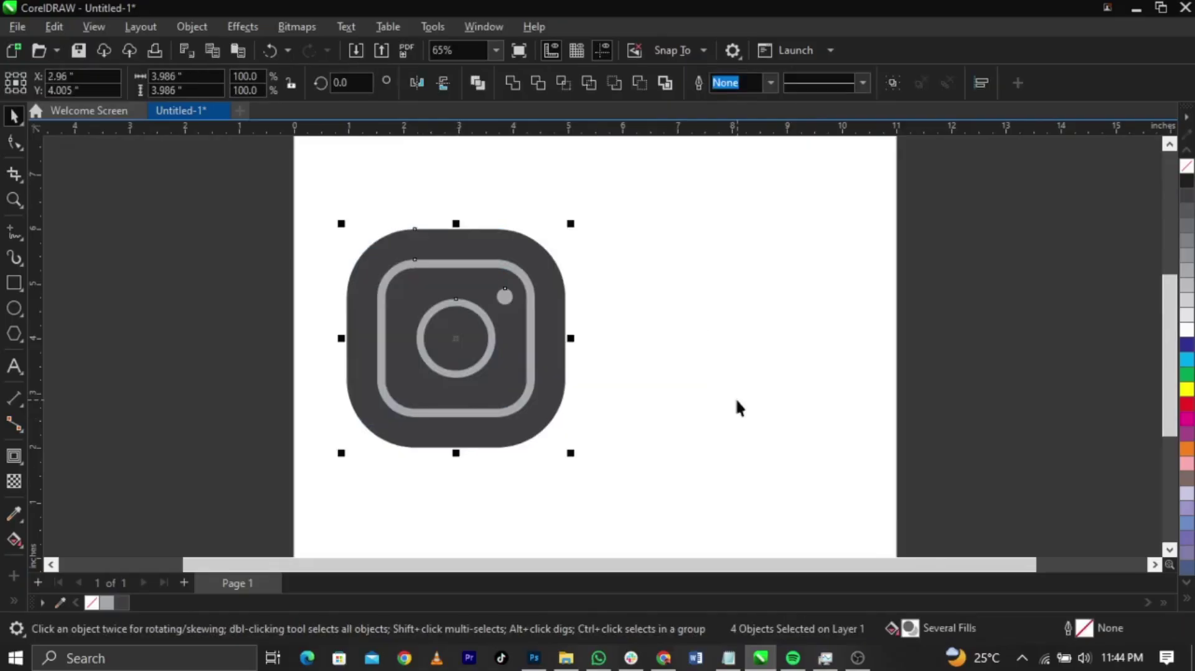
{"action": "left_click_drag", "start_coordinate": [365, 349], "coordinate": [624, 366]}
{"action": "left_click", "coordinate": [921, 400]}
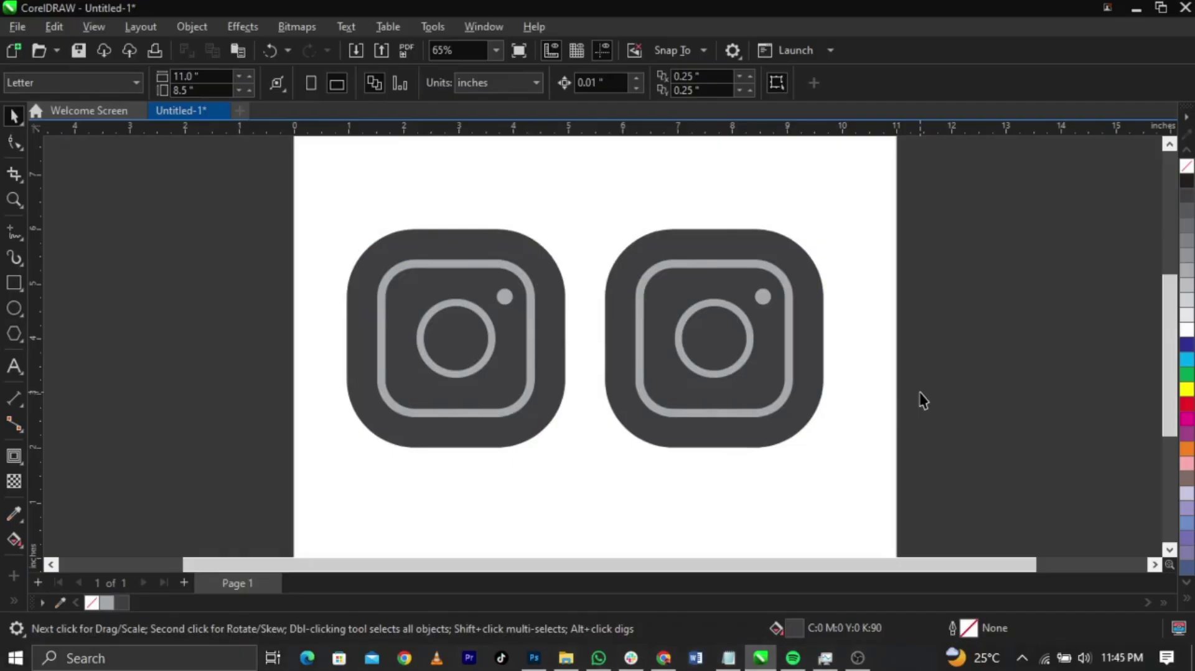
Fill the duplicate icon's background square with red from the palette.
{"action": "left_click", "coordinate": [810, 350]}
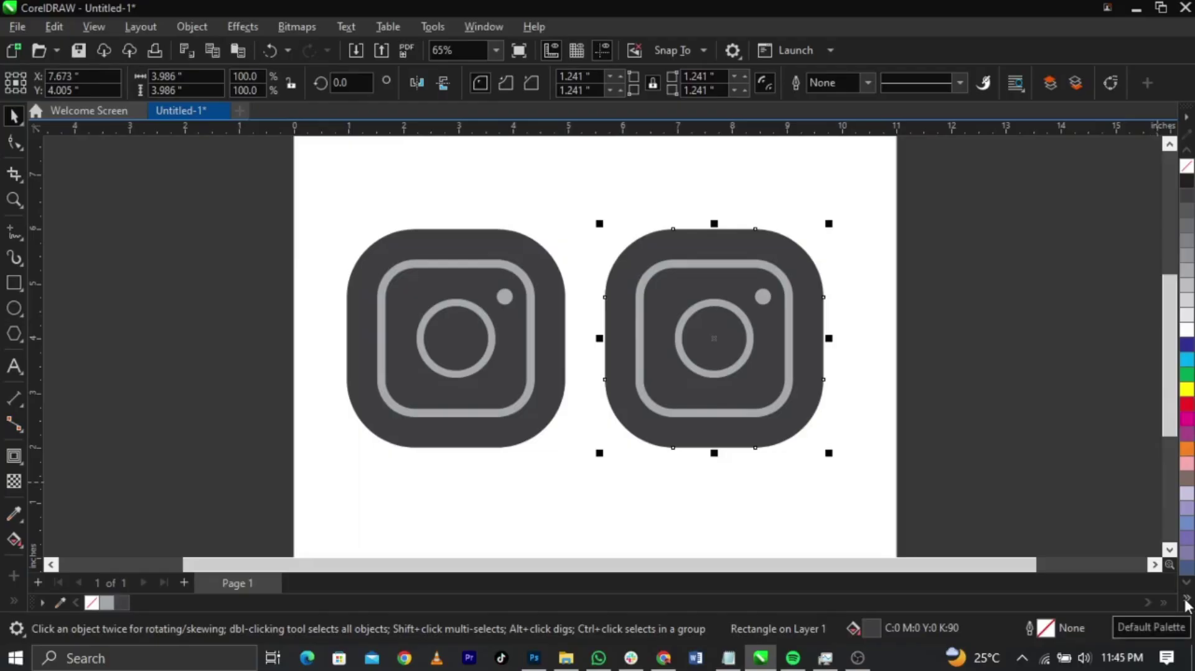
{"action": "left_click", "coordinate": [1187, 405]}
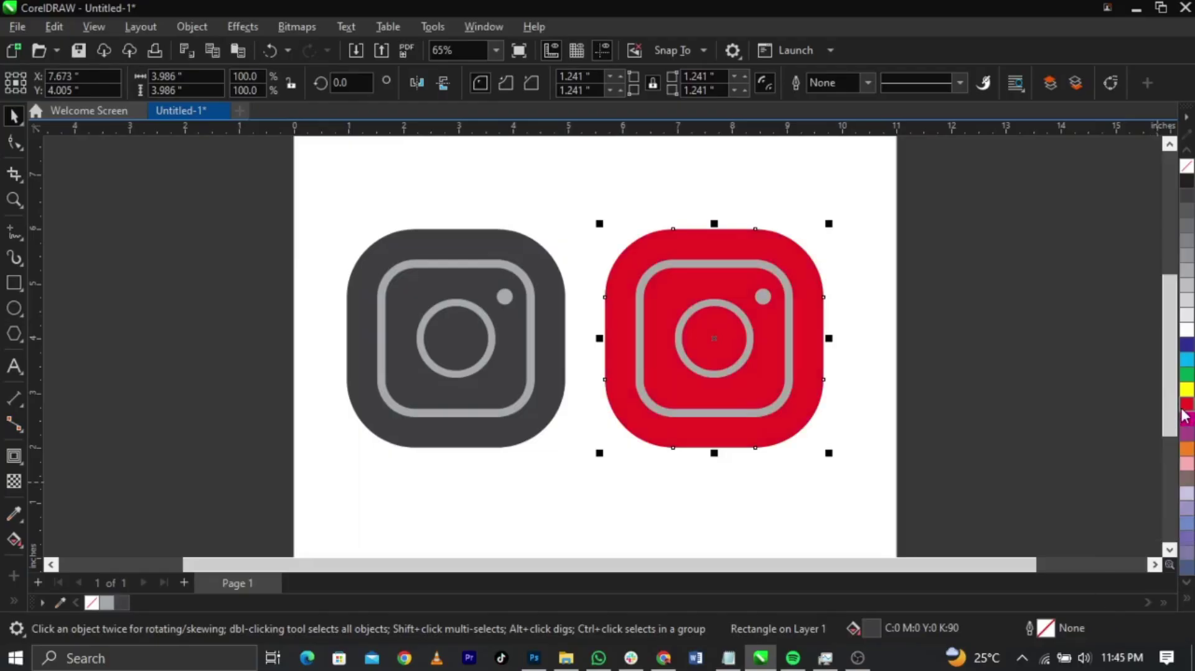
{"action": "left_click", "coordinate": [1052, 385]}
{"action": "left_click", "coordinate": [808, 399]}
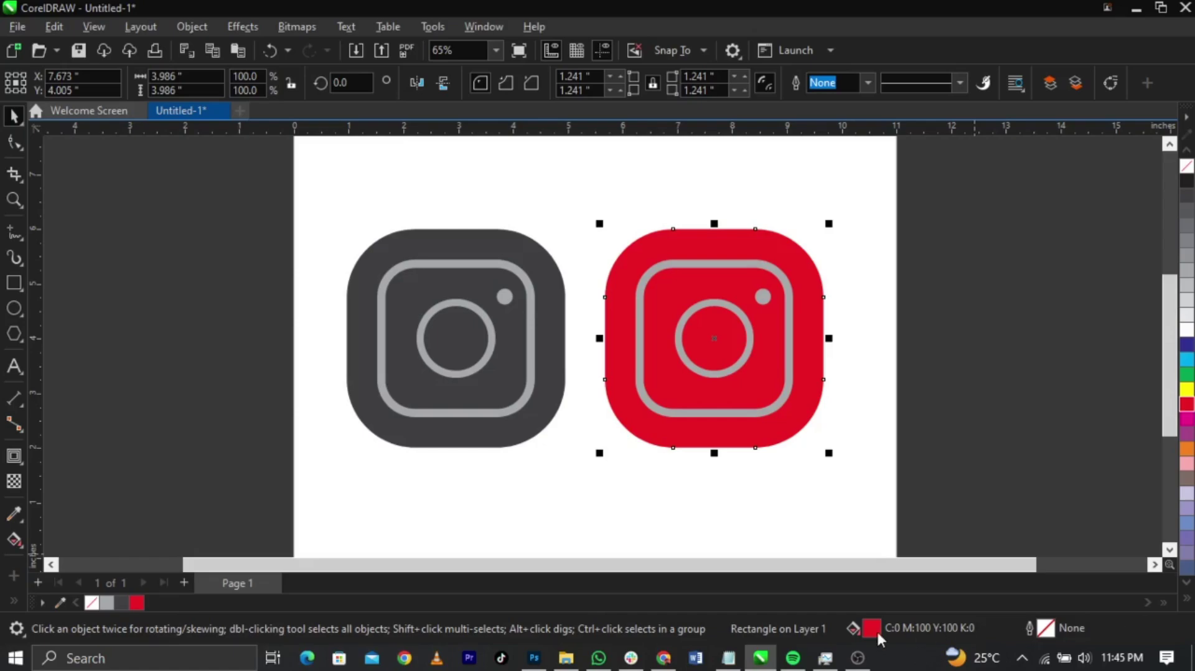
Switch the duplicate's background fill to the RGB colour model and change it to the brighter red #FF0009.
{"action": "double_click", "coordinate": [873, 628]}
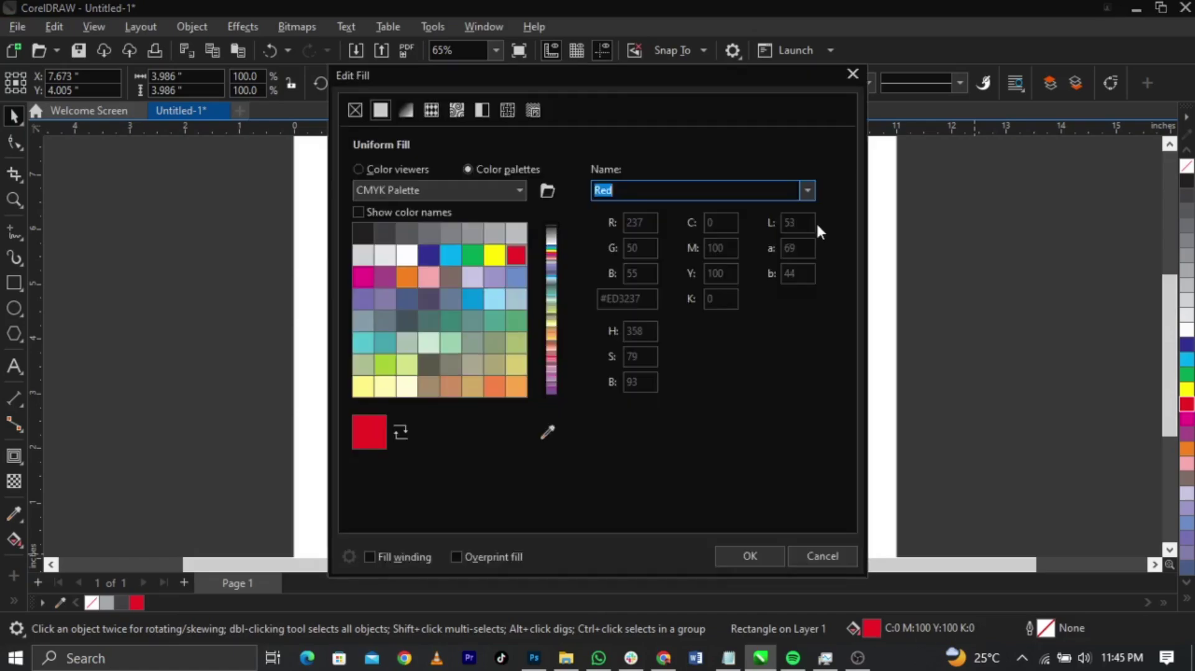
{"action": "left_click_drag", "start_coordinate": [513, 67], "coordinate": [924, 50]}
{"action": "left_click", "coordinate": [789, 148]}
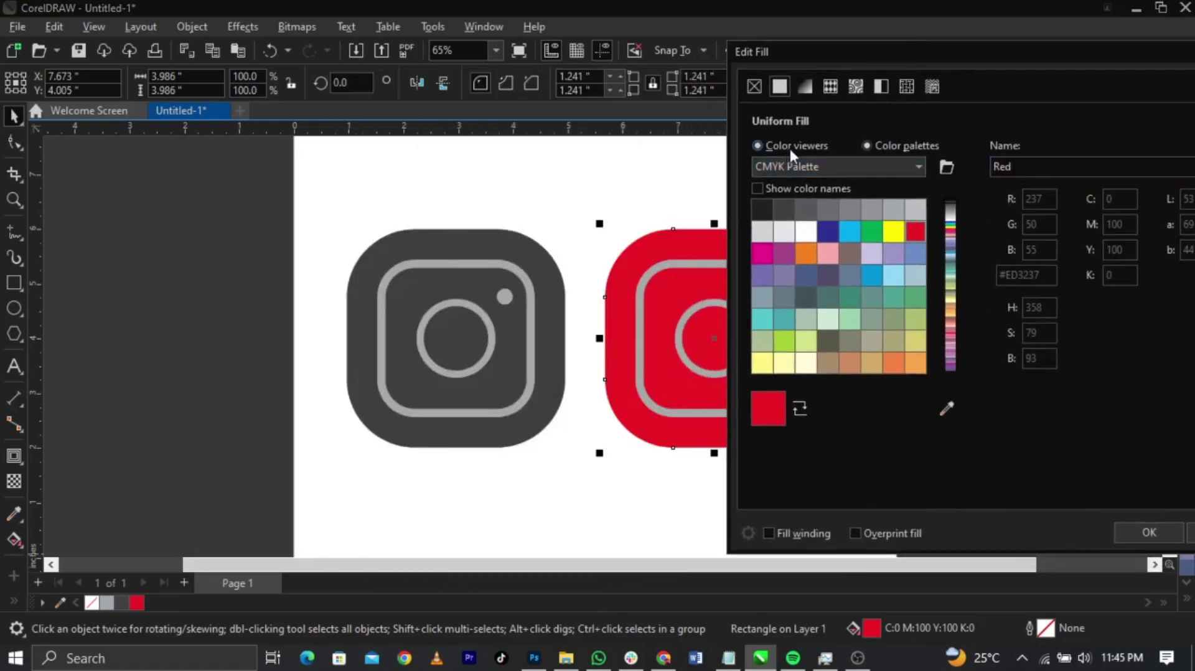
{"action": "left_click", "coordinate": [1032, 168]}
{"action": "left_click", "coordinate": [1022, 200]}
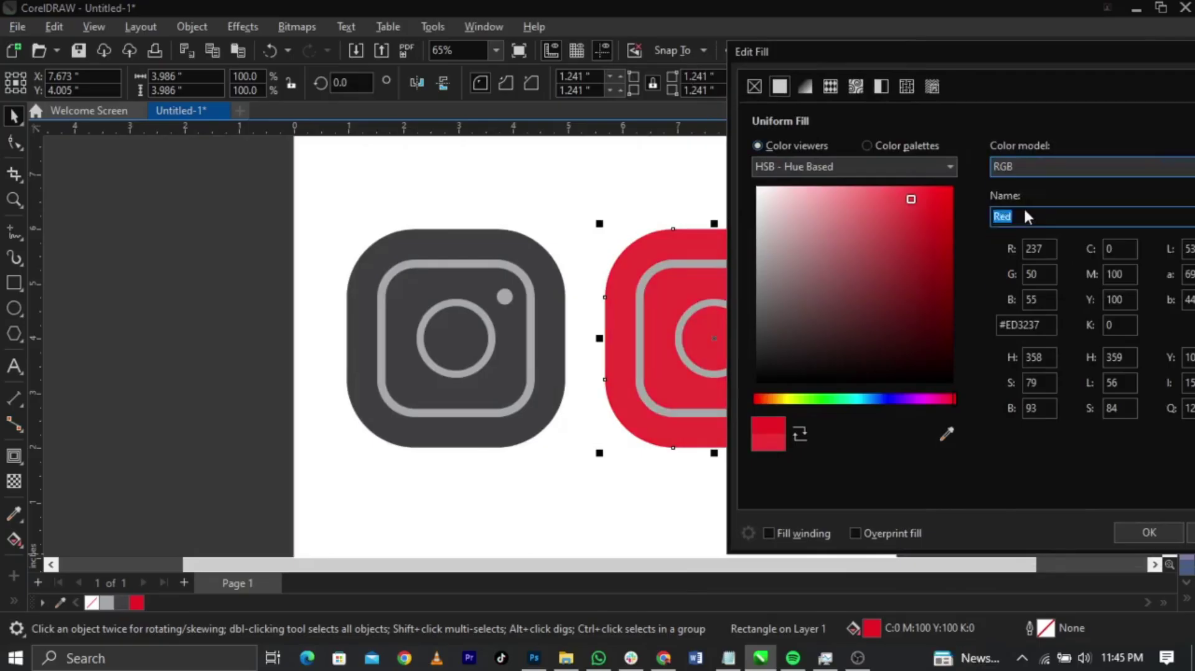
{"action": "left_click_drag", "start_coordinate": [937, 236], "coordinate": [1015, 153]}
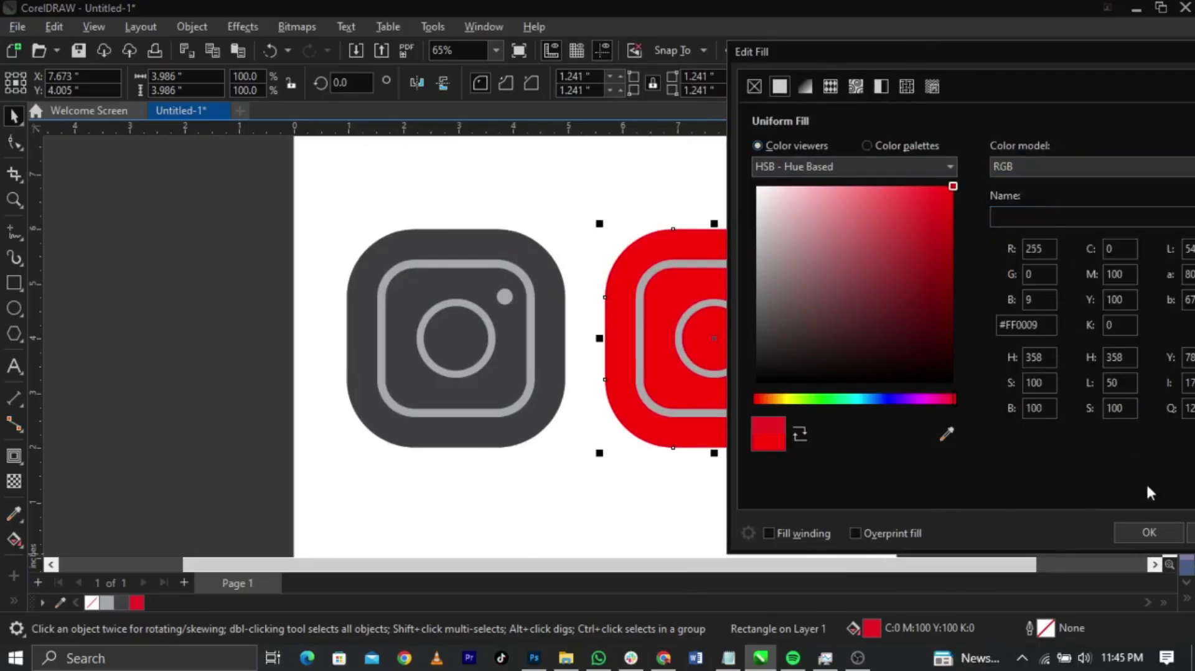
{"action": "left_click", "coordinate": [1149, 533]}
{"action": "left_click", "coordinate": [839, 347]}
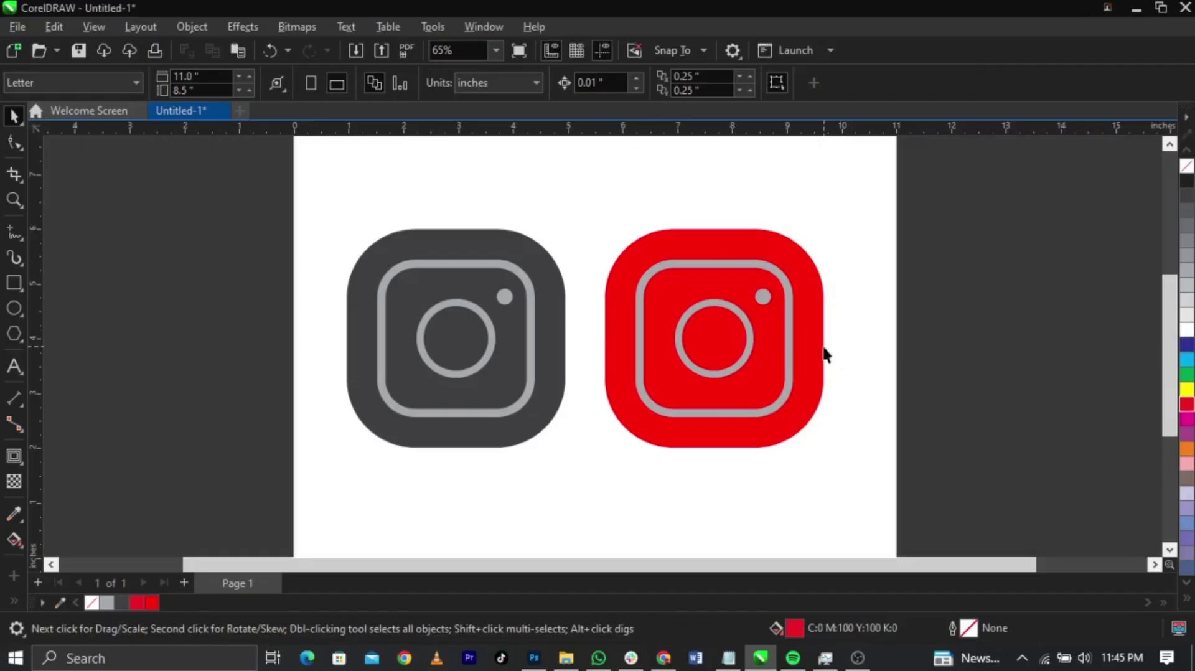
Fill the duplicate's background with orange and shift that uniform fill to the dark pink #C33358 using the hue-based colour viewer.
{"action": "left_click", "coordinate": [819, 355]}
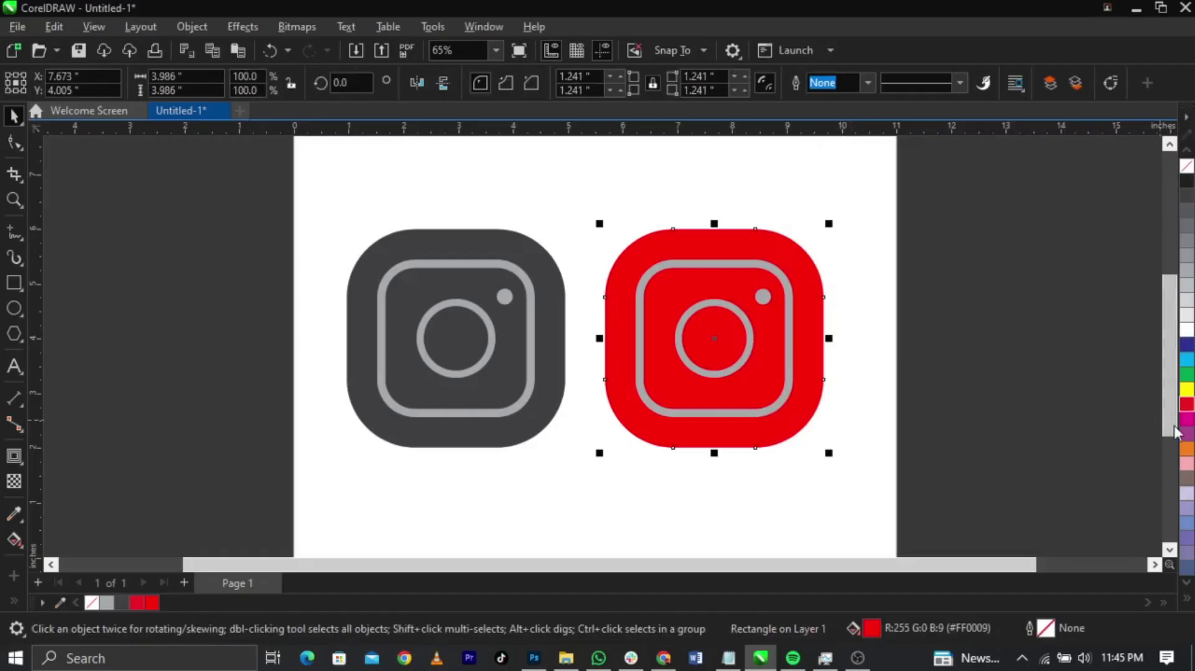
{"action": "left_click", "coordinate": [1187, 450]}
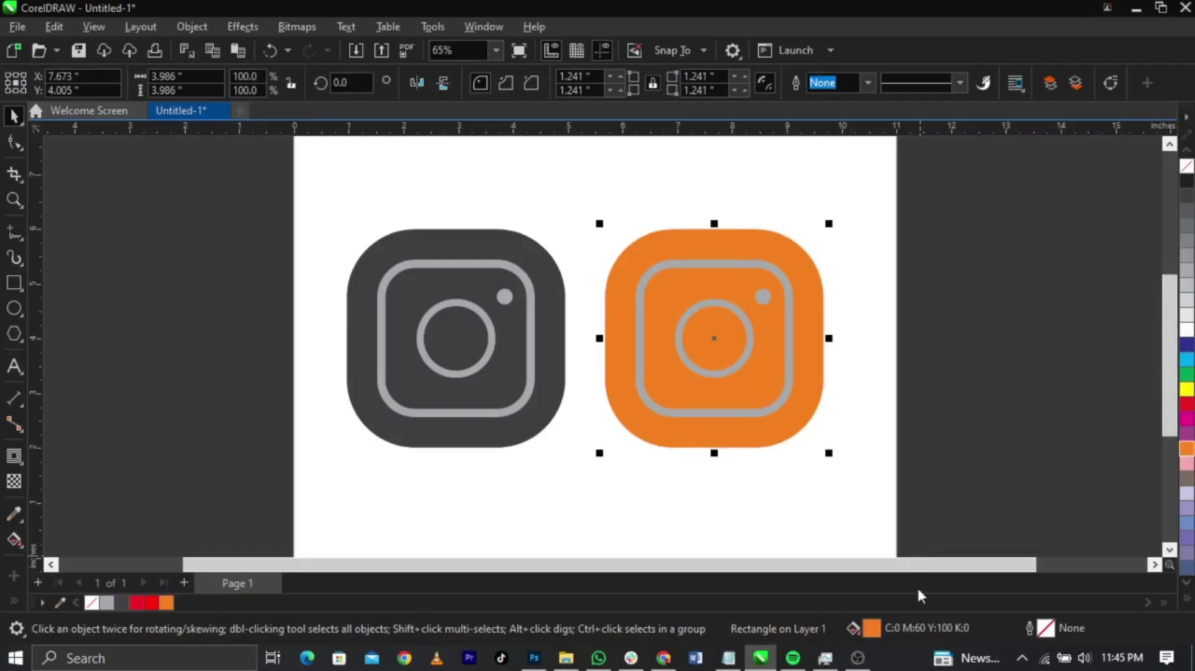
{"action": "double_click", "coordinate": [874, 626]}
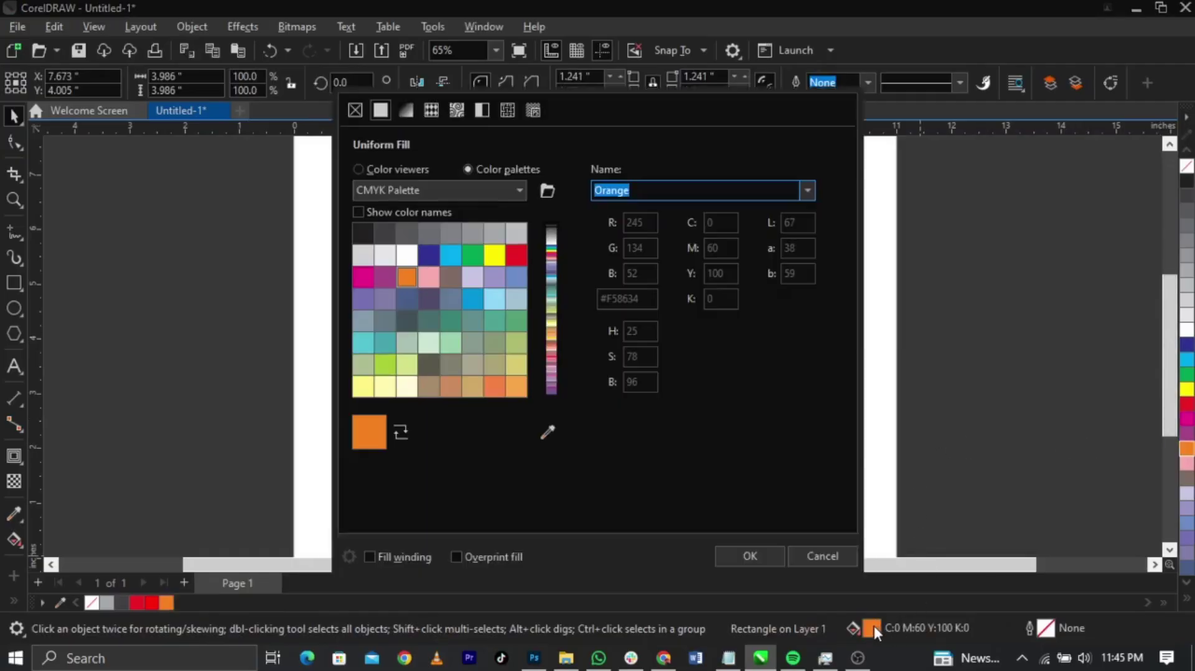
{"action": "left_click_drag", "start_coordinate": [685, 76], "coordinate": [985, 70]}
{"action": "left_click", "coordinate": [685, 165]}
{"action": "left_click_drag", "start_coordinate": [720, 70], "coordinate": [877, 67]}
{"action": "left_click_drag", "start_coordinate": [974, 415], "coordinate": [1000, 411]}
{"action": "mouse_move", "coordinate": [1002, 290]}
{"action": "left_mouse_down"}
{"action": "mouse_move", "coordinate": [1017, 292]}
{"action": "mouse_move", "coordinate": [1020, 244]}
{"action": "left_mouse_up"}
{"action": "left_click_drag", "start_coordinate": [967, 67], "coordinate": [1026, 62]}
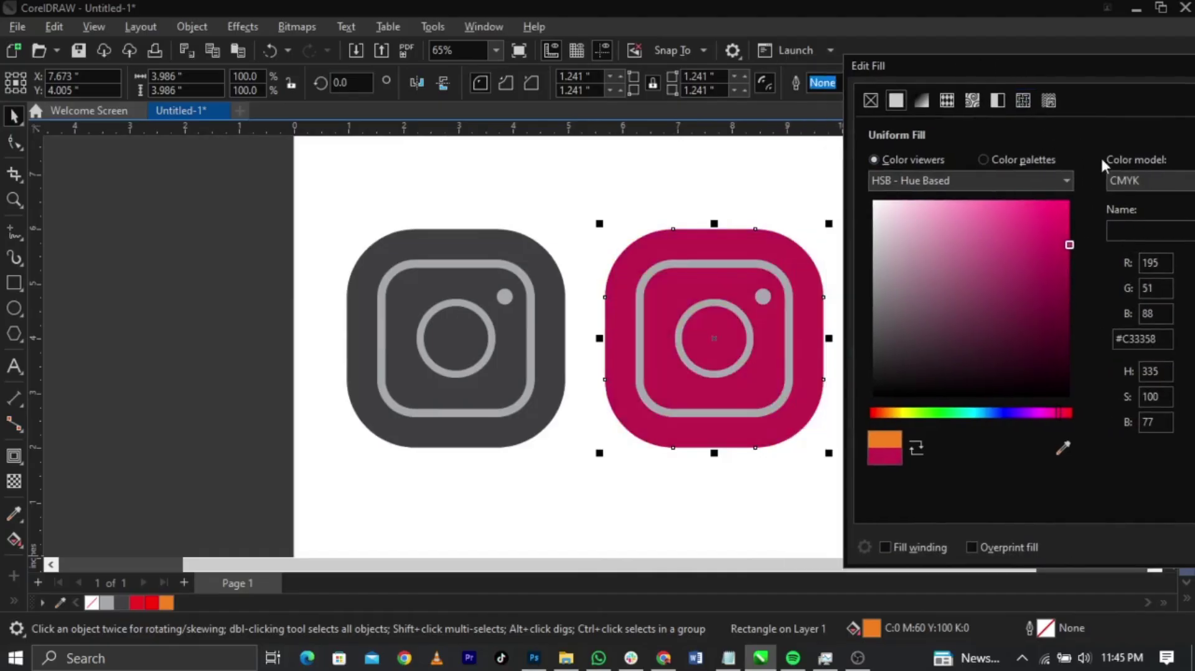
Set the duplicate's background fill to the RGB colour model and apply the vivid pinkish red #F70046.
{"action": "left_click", "coordinate": [1133, 181]}
{"action": "left_click", "coordinate": [1120, 225]}
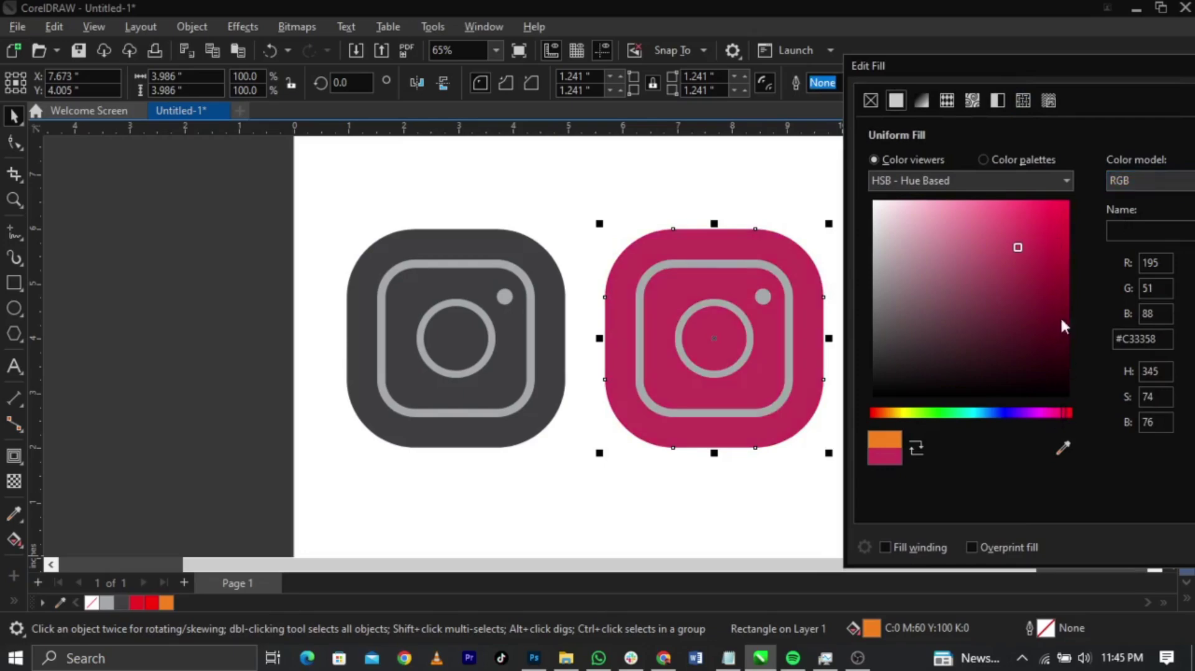
{"action": "left_click_drag", "start_coordinate": [1068, 249], "coordinate": [1070, 211]}
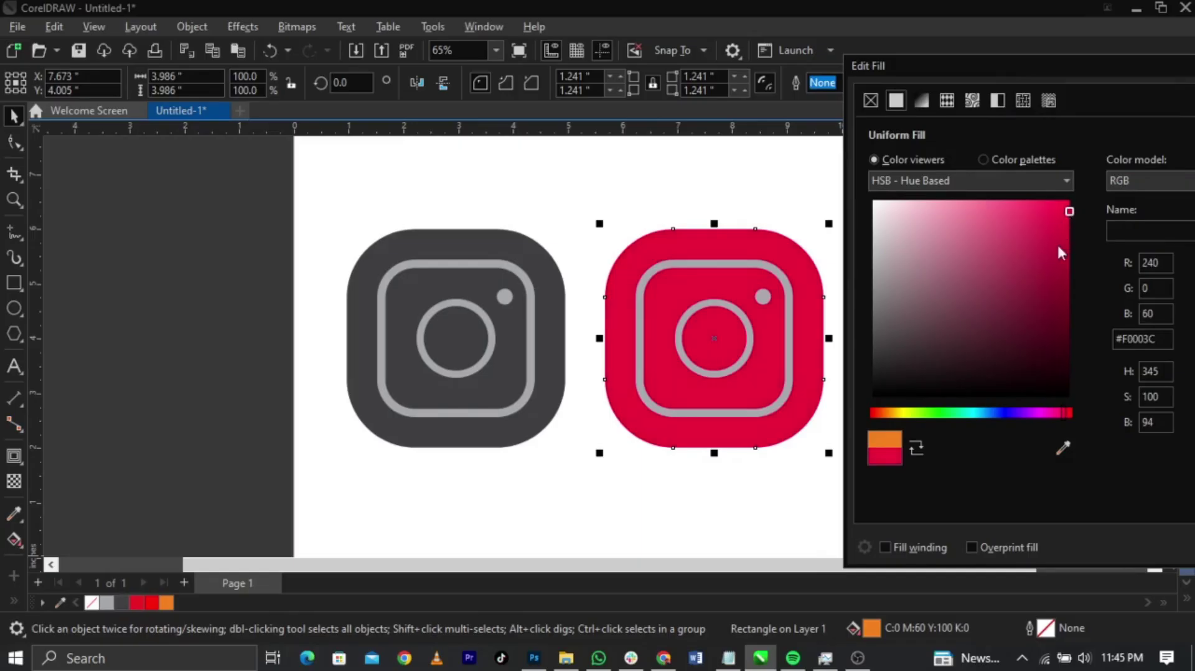
{"action": "left_click_drag", "start_coordinate": [1062, 412], "coordinate": [1061, 409]}
{"action": "left_click_drag", "start_coordinate": [1070, 213], "coordinate": [1070, 207]}
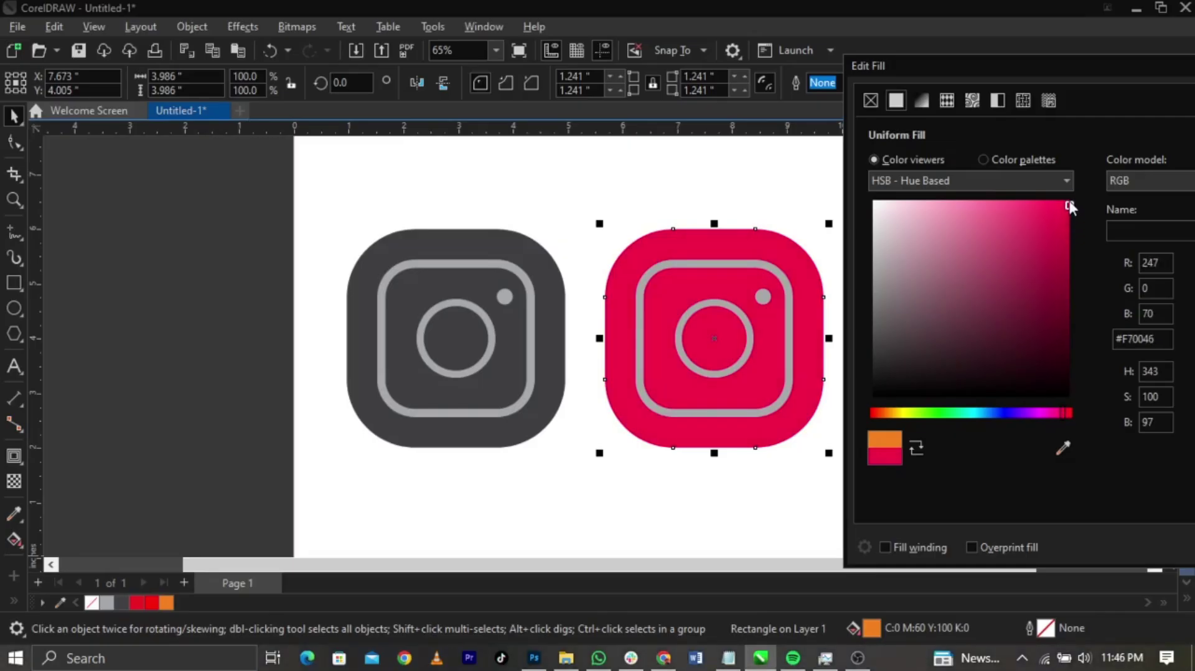
{"action": "left_click_drag", "start_coordinate": [1075, 64], "coordinate": [902, 46]}
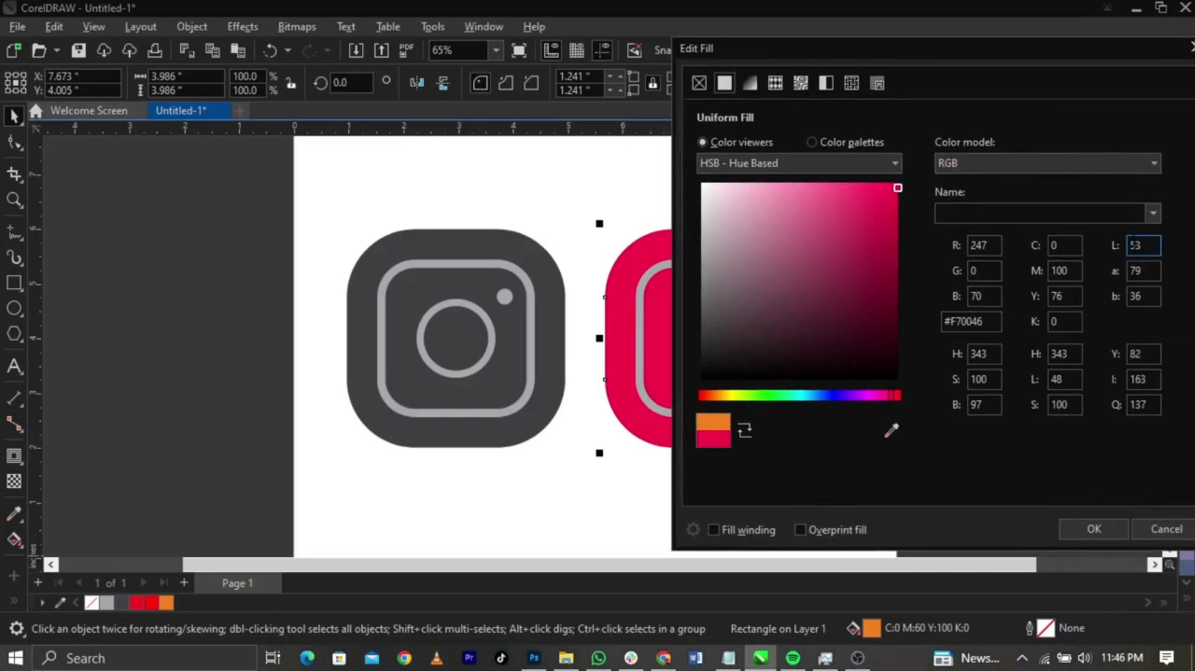
{"action": "left_click", "coordinate": [1095, 528]}
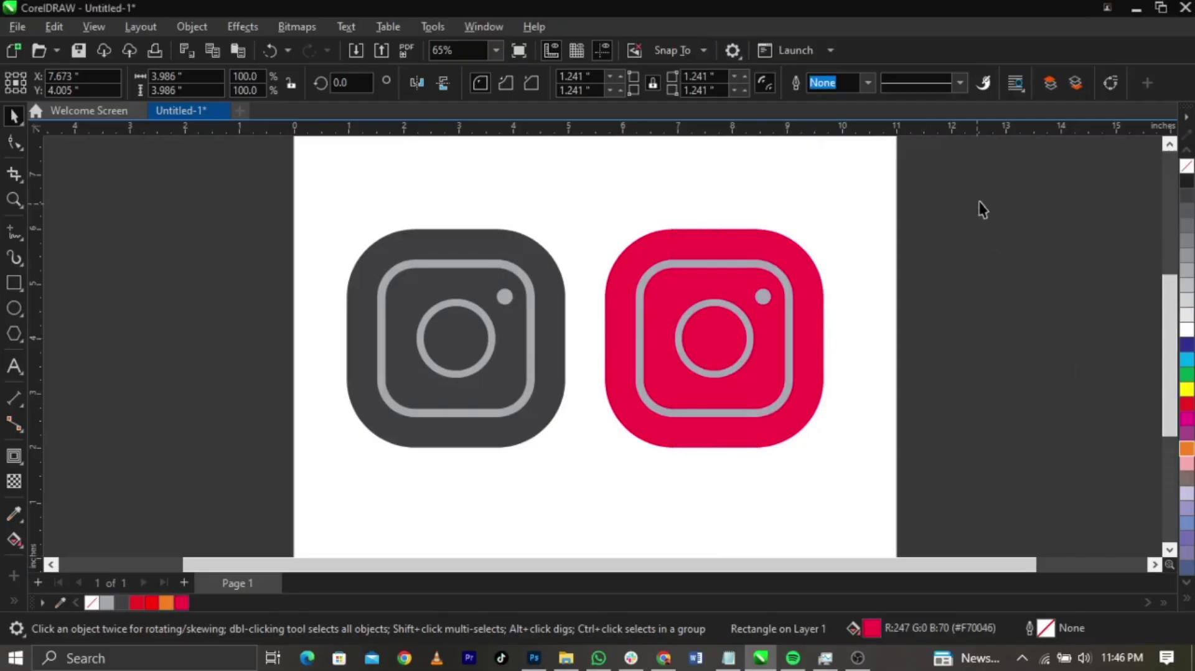
Fill the duplicate icon's frame, centre ring and small corner circle with white.
{"action": "left_click_drag", "start_coordinate": [980, 201], "coordinate": [621, 448]}
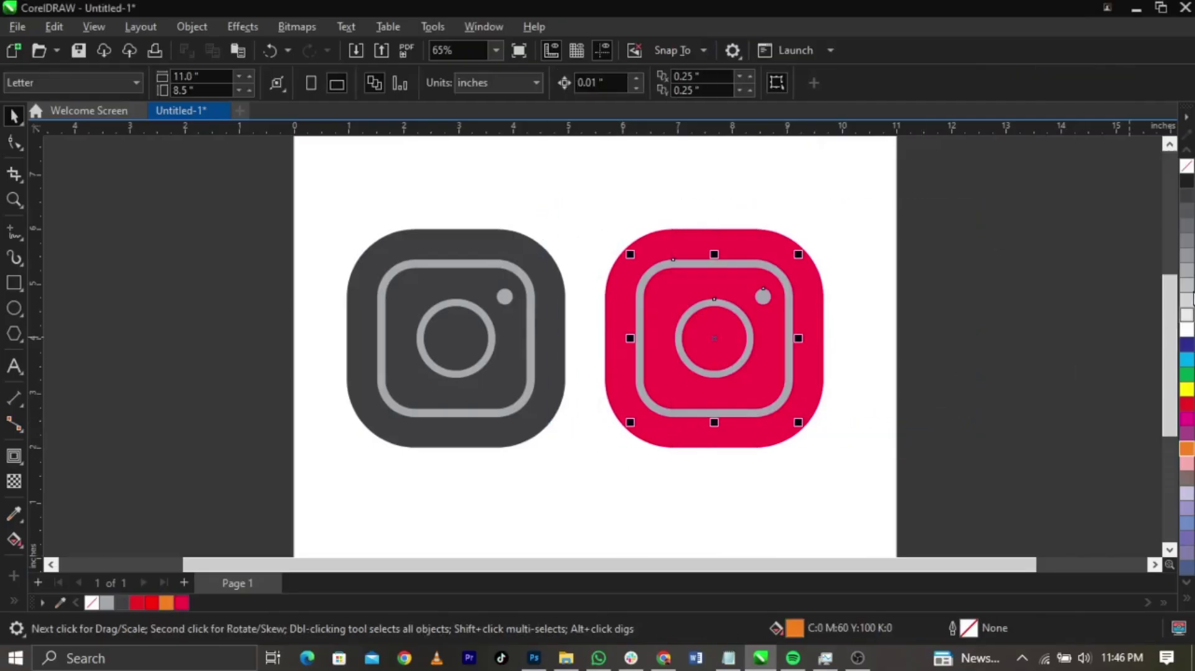
{"action": "left_click", "coordinate": [1187, 330]}
{"action": "left_click", "coordinate": [1052, 346]}
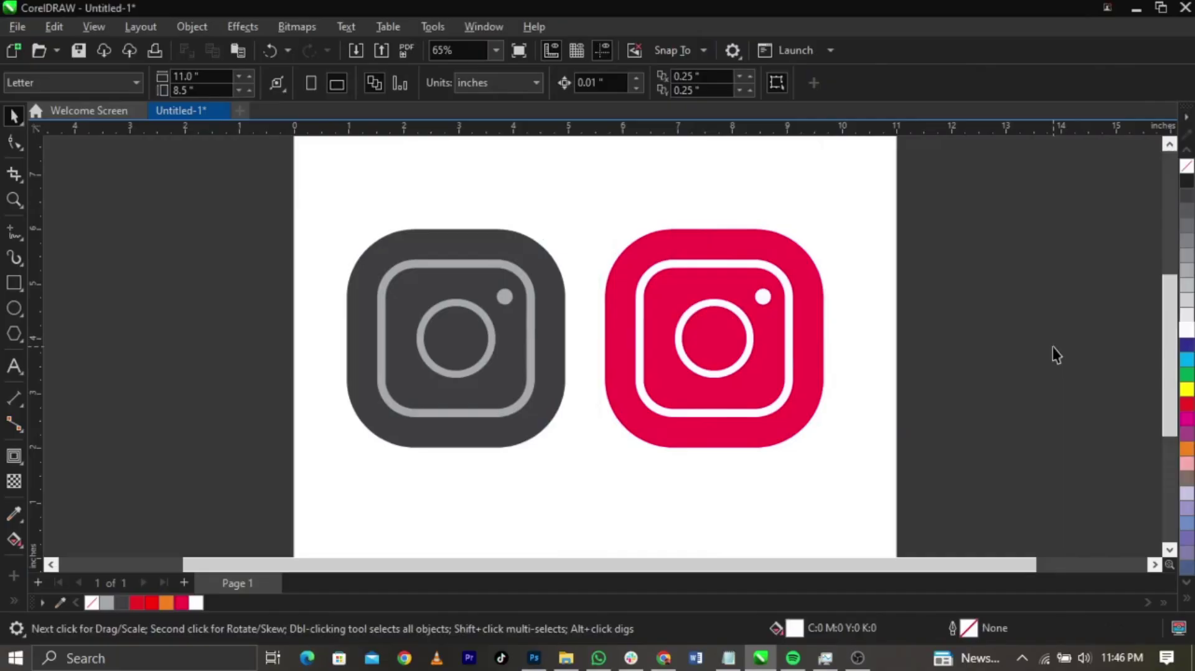
Select all objects of the dark grey icon and the pink-red icon together.
{"action": "left_click_drag", "start_coordinate": [971, 200], "coordinate": [264, 522]}
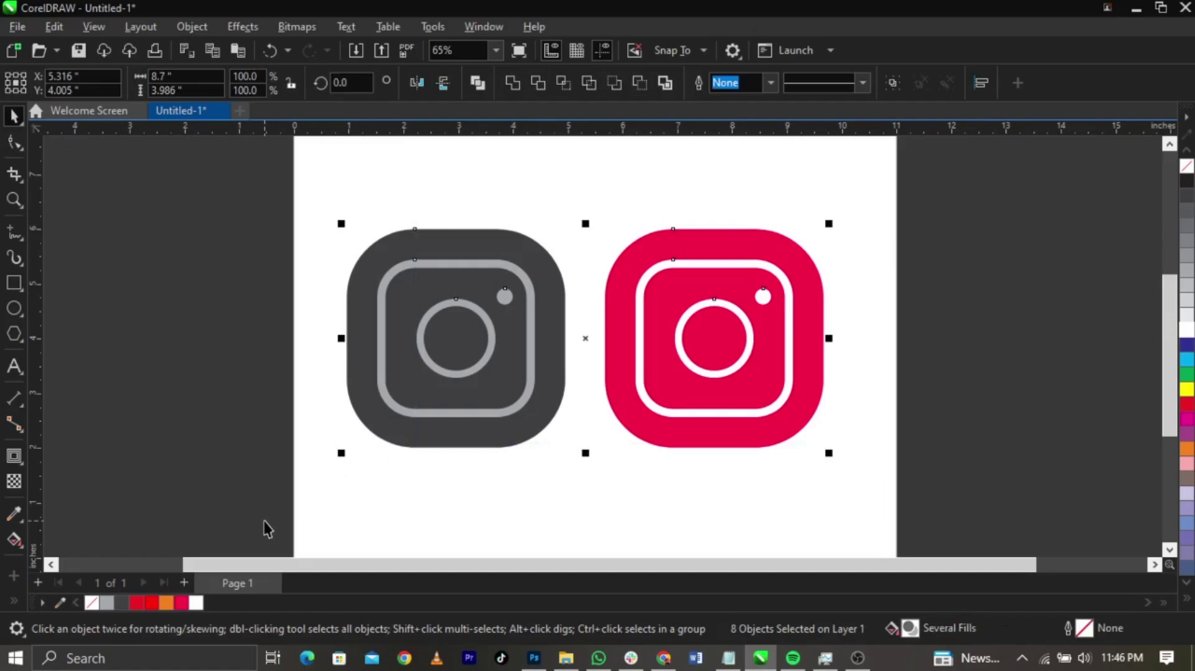
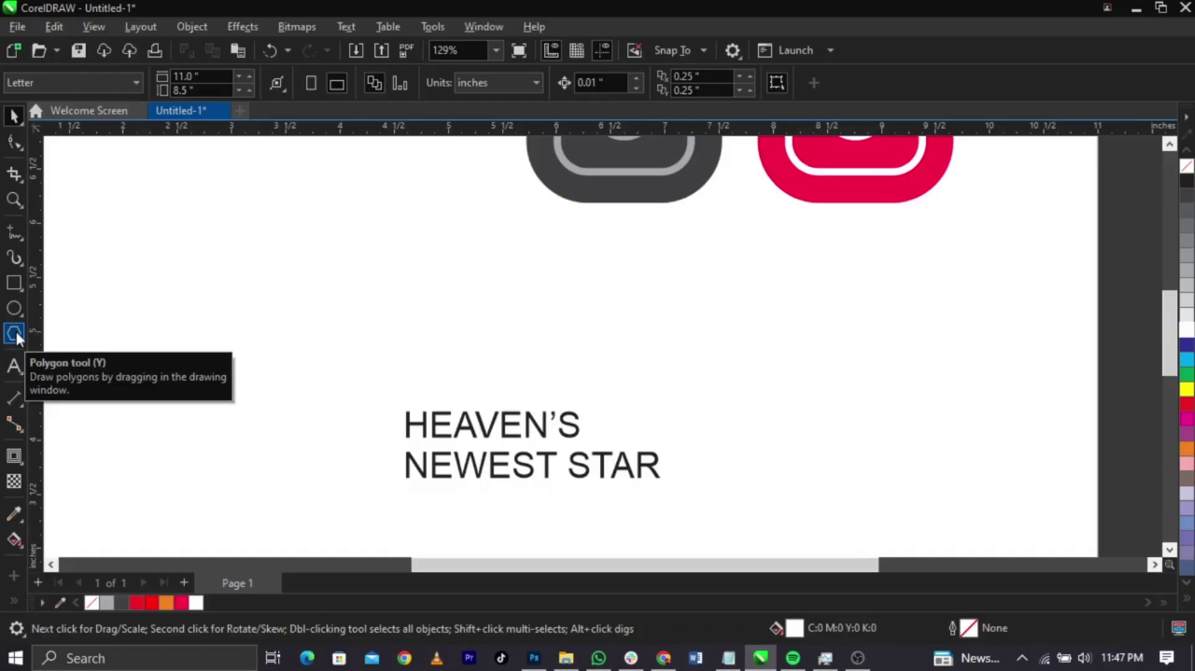
Draw a pentagon about 0.77 by 0.73 in above the HEAVEN'S NEWEST STAR text and outline it in 90% Black.
{"action": "left_click", "coordinate": [16, 331]}
{"action": "left_click_drag", "start_coordinate": [383, 312], "coordinate": [476, 399]}
{"action": "key", "text": "space"}
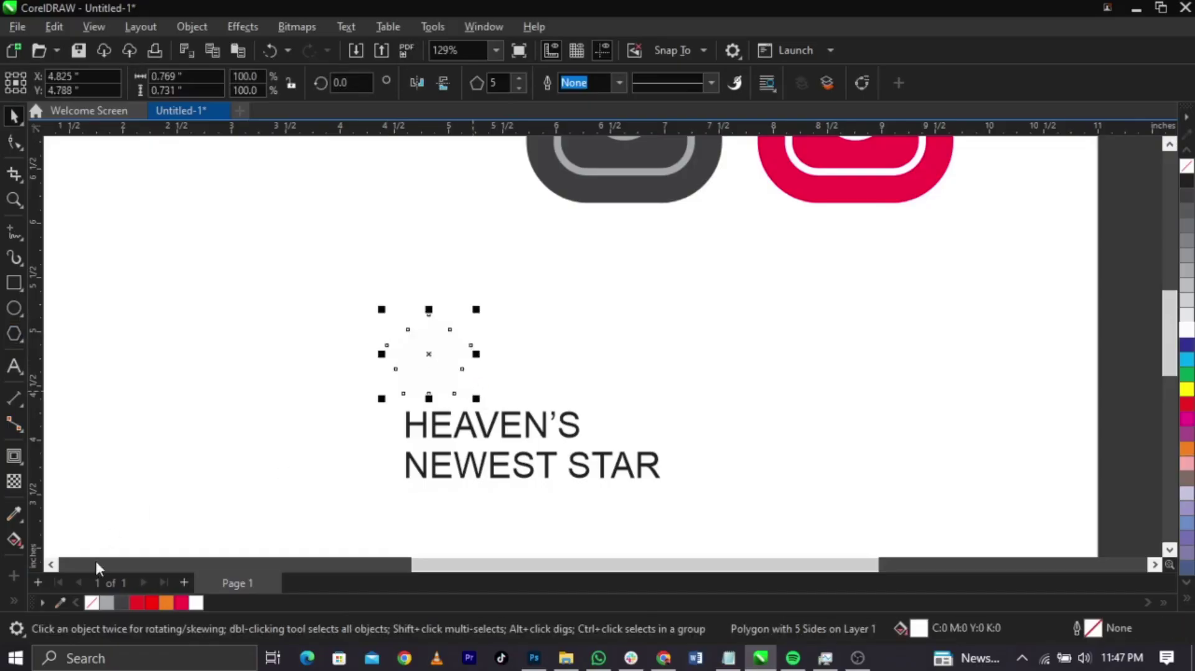
{"action": "right_click", "coordinate": [120, 601]}
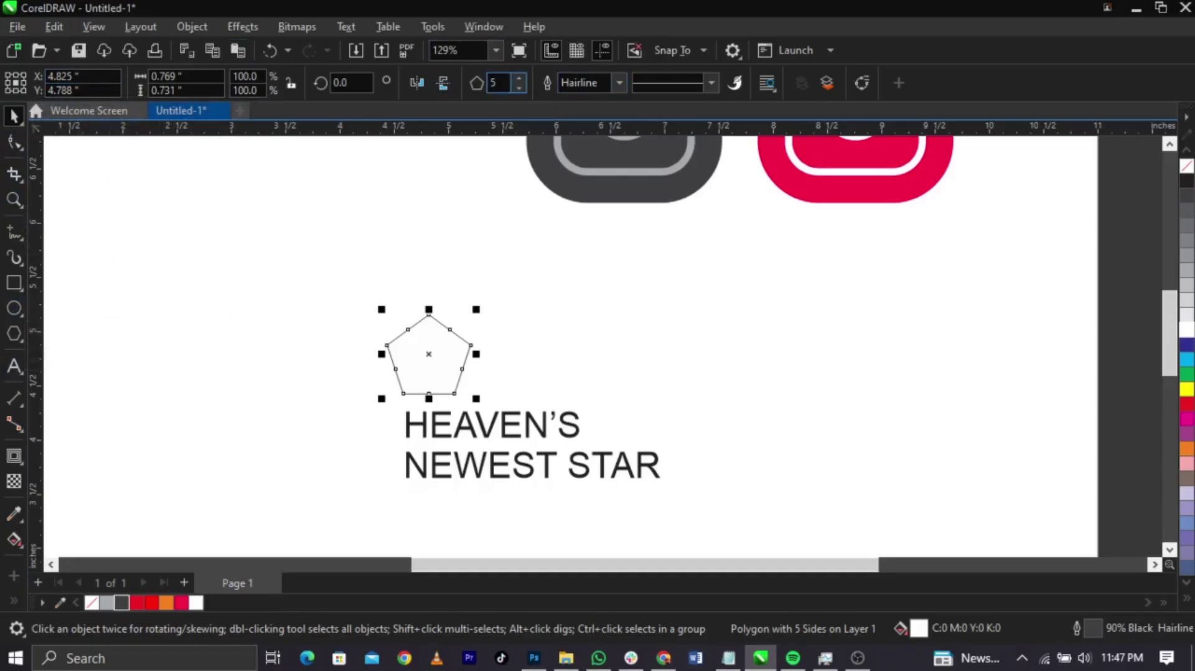
{"action": "left_click", "coordinate": [15, 310]}
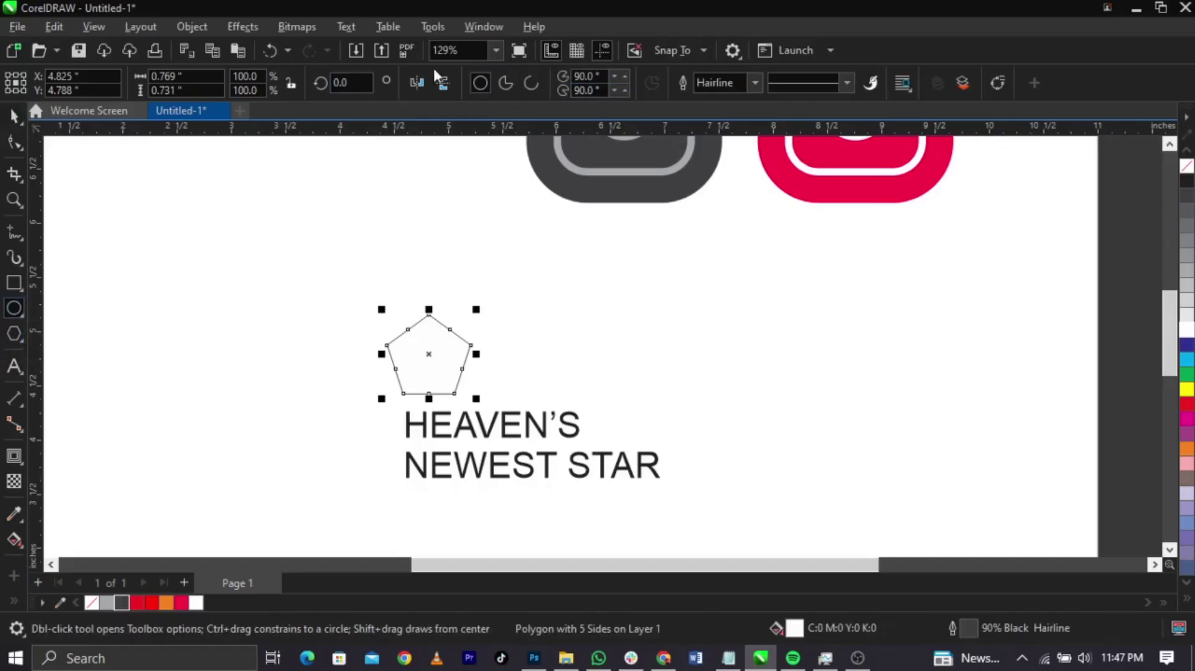
{"action": "left_click", "coordinate": [13, 334]}
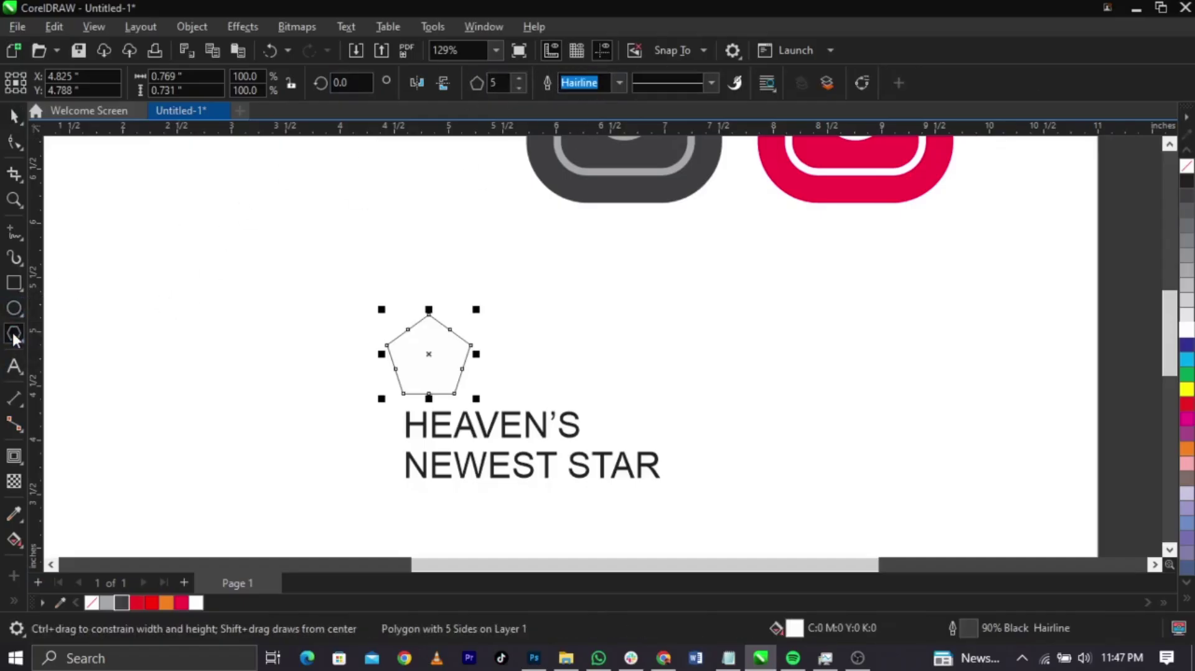
{"action": "left_click", "coordinate": [14, 366]}
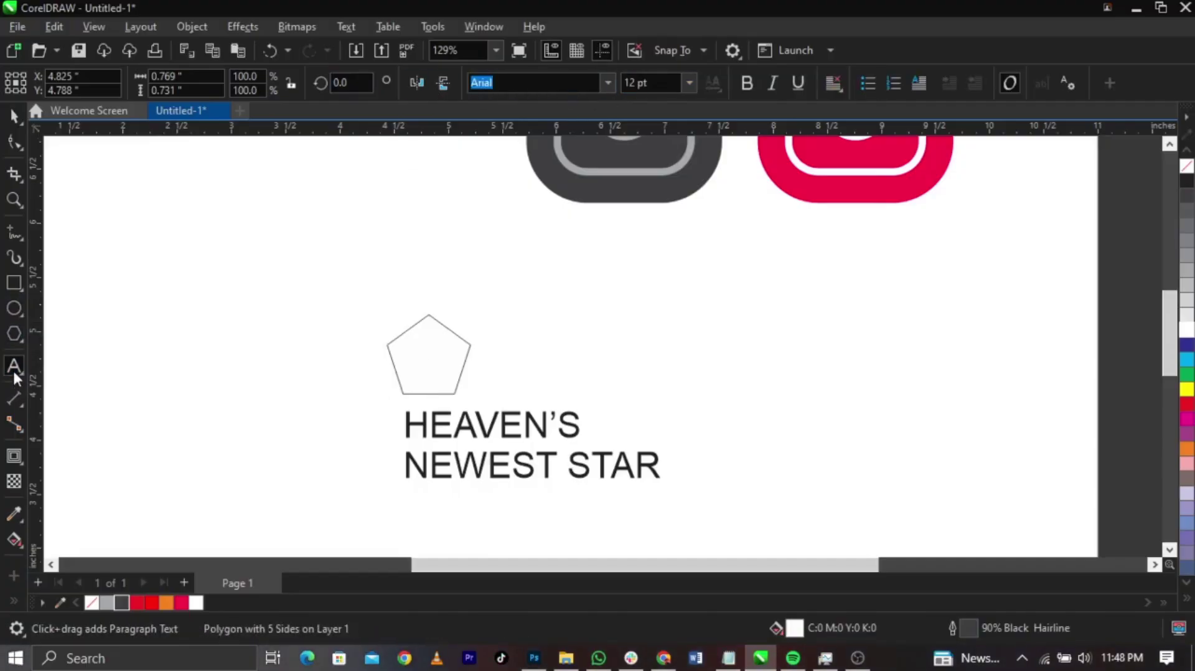
{"action": "left_click", "coordinate": [14, 456]}
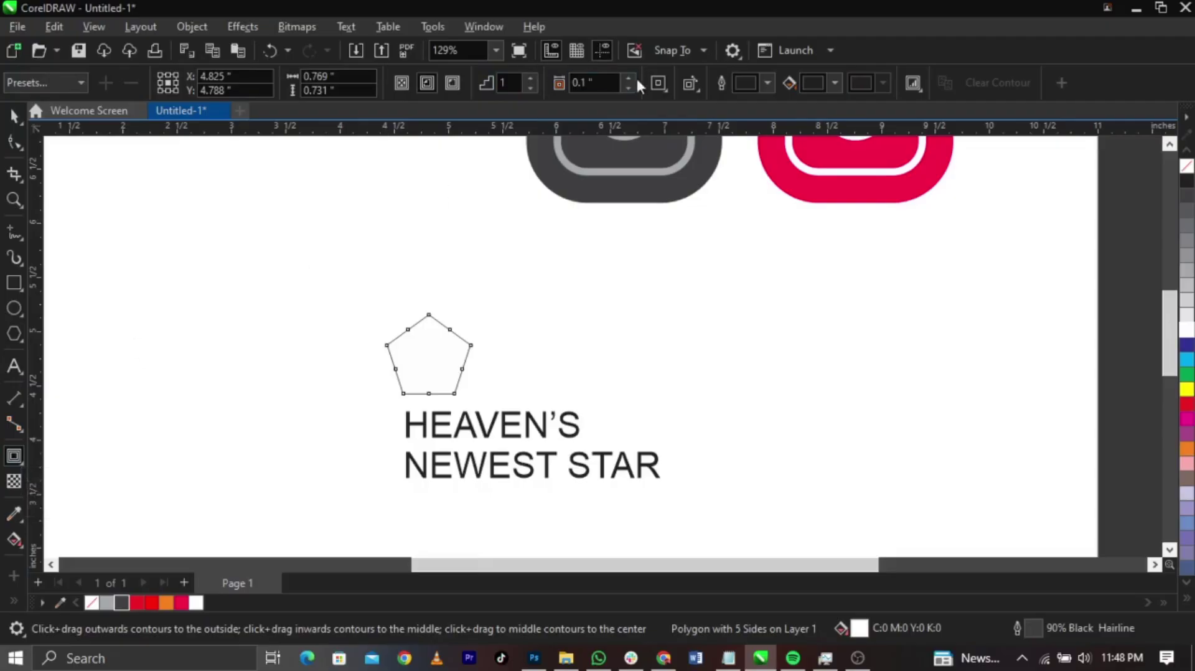
Try side counts from 6 up to 11 on the pentagon and set it back to 5 sides.
{"action": "left_click", "coordinate": [13, 337]}
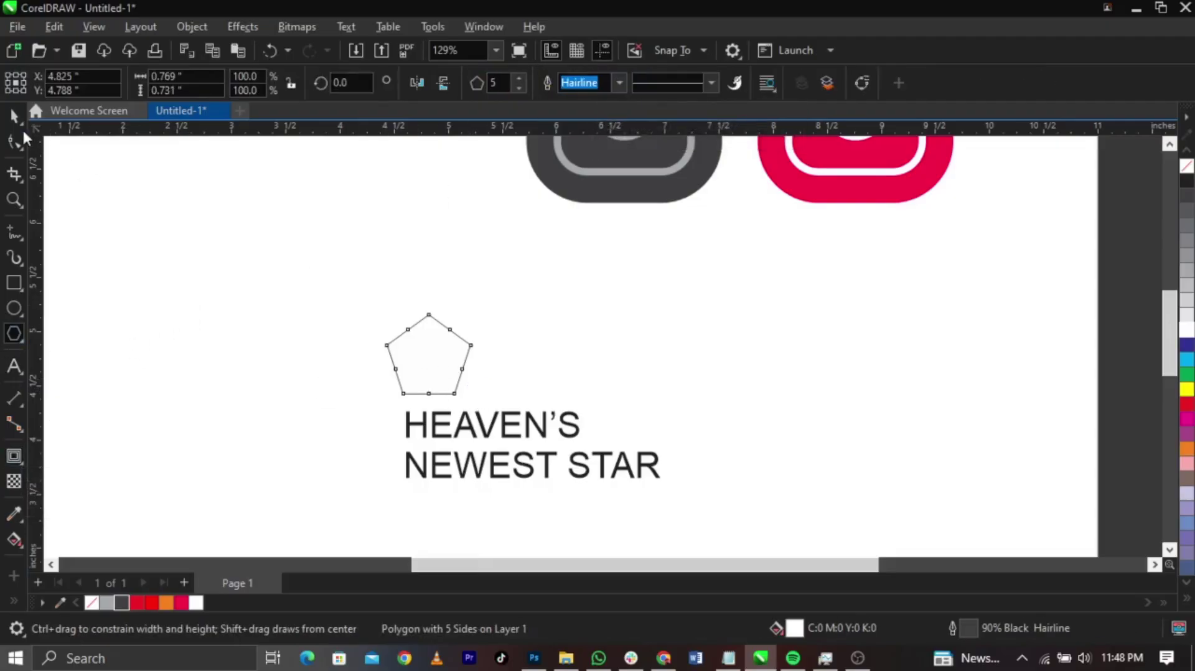
{"action": "left_click", "coordinate": [517, 79]}
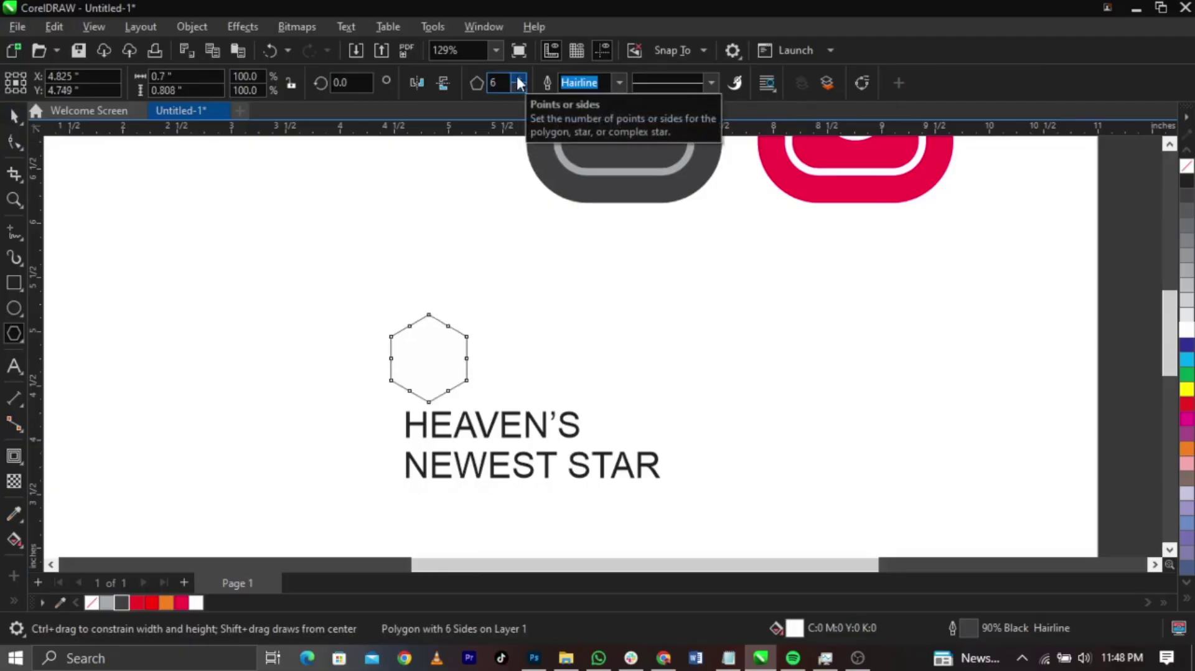
{"action": "left_click", "coordinate": [519, 87]}
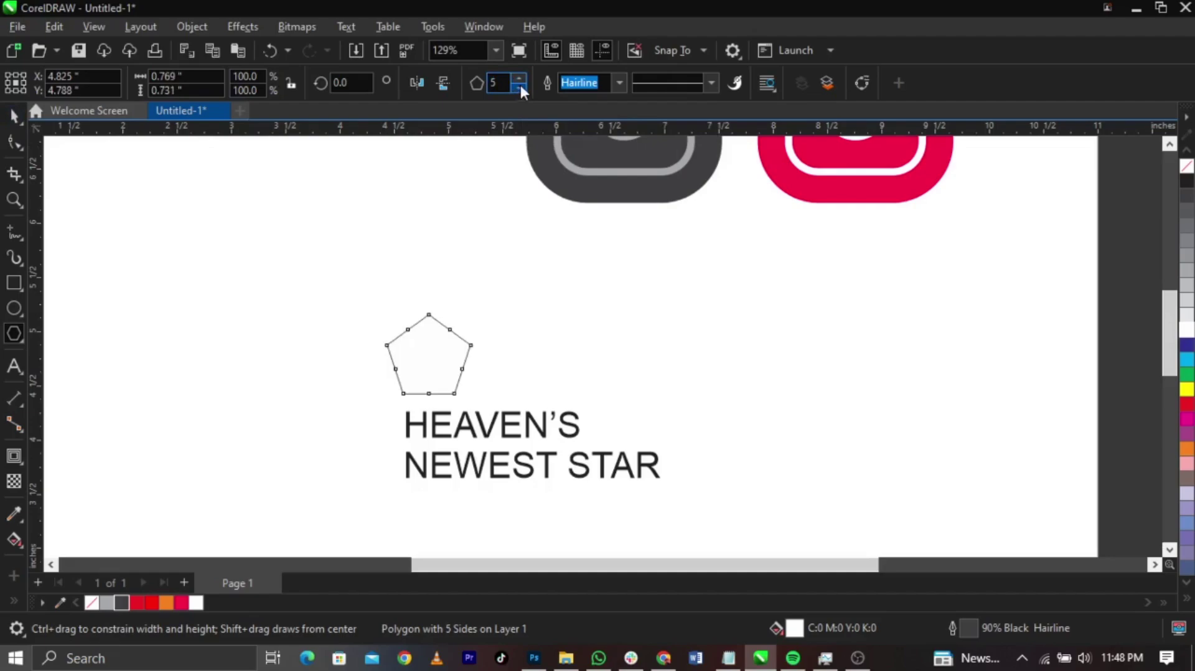
{"action": "left_click", "coordinate": [521, 79]}
{"action": "left_click", "coordinate": [521, 79]}
{"action": "left_click", "coordinate": [521, 79]}
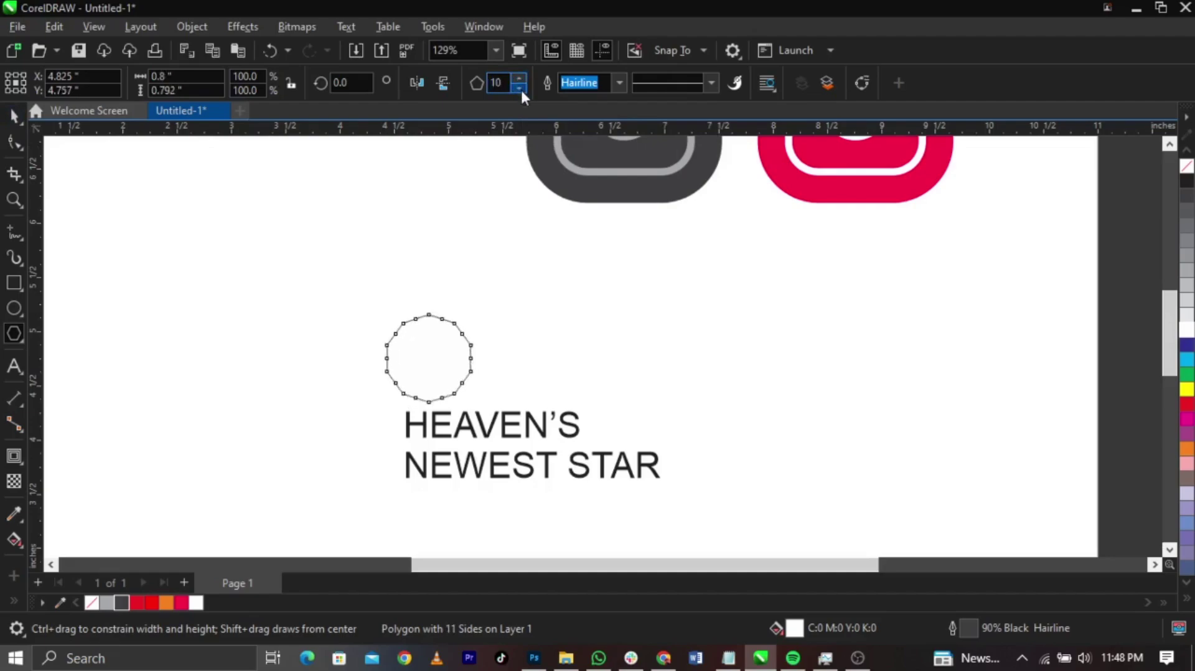
{"action": "left_click", "coordinate": [520, 88]}
{"action": "left_click", "coordinate": [521, 88]}
{"action": "left_click", "coordinate": [520, 88]}
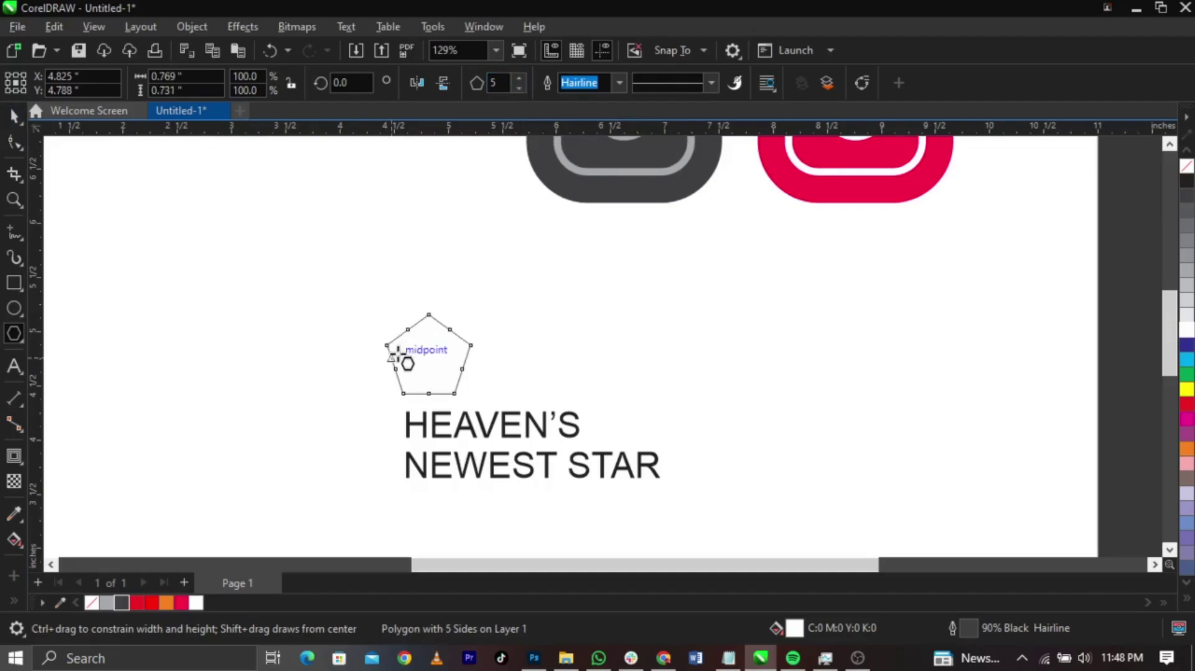
Reshape the pentagon into a five-pointed star by moving the midpoint node of its upper-right edge inward with the Shape tool.
{"action": "scroll", "coordinate": [416, 364], "scroll_direction": "up", "scroll_amount": 1}
{"action": "scroll", "coordinate": [415, 360], "scroll_direction": "up", "scroll_amount": 2}
{"action": "scroll", "coordinate": [421, 333], "scroll_direction": "up", "scroll_amount": 1}
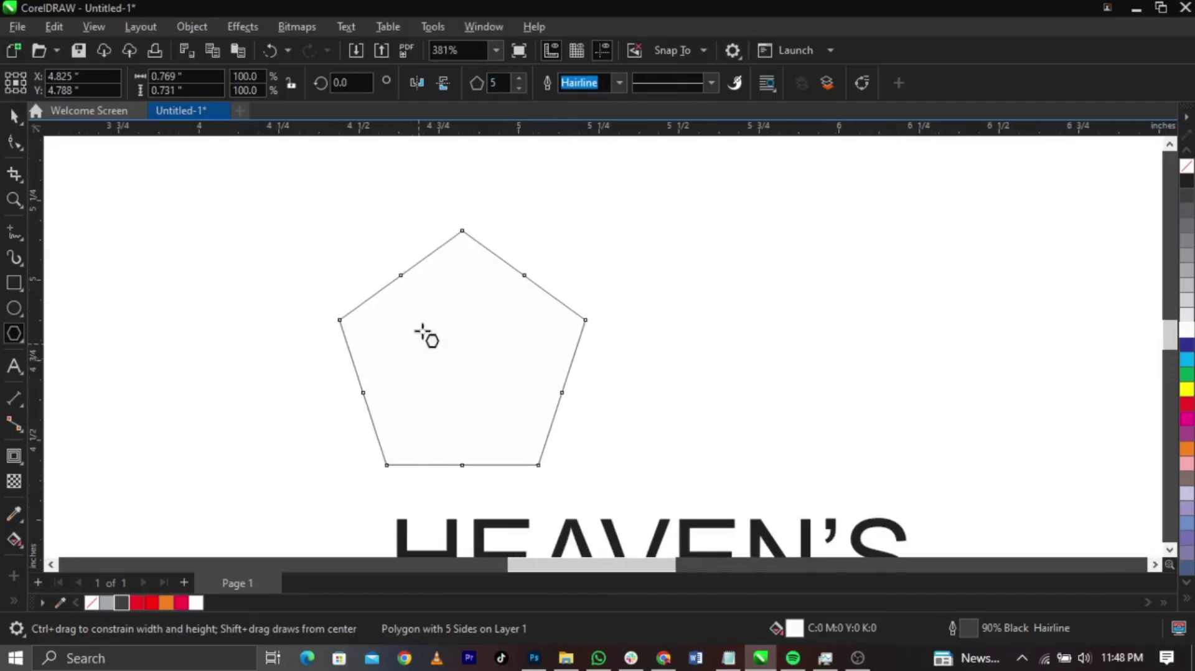
{"action": "left_click", "coordinate": [13, 116]}
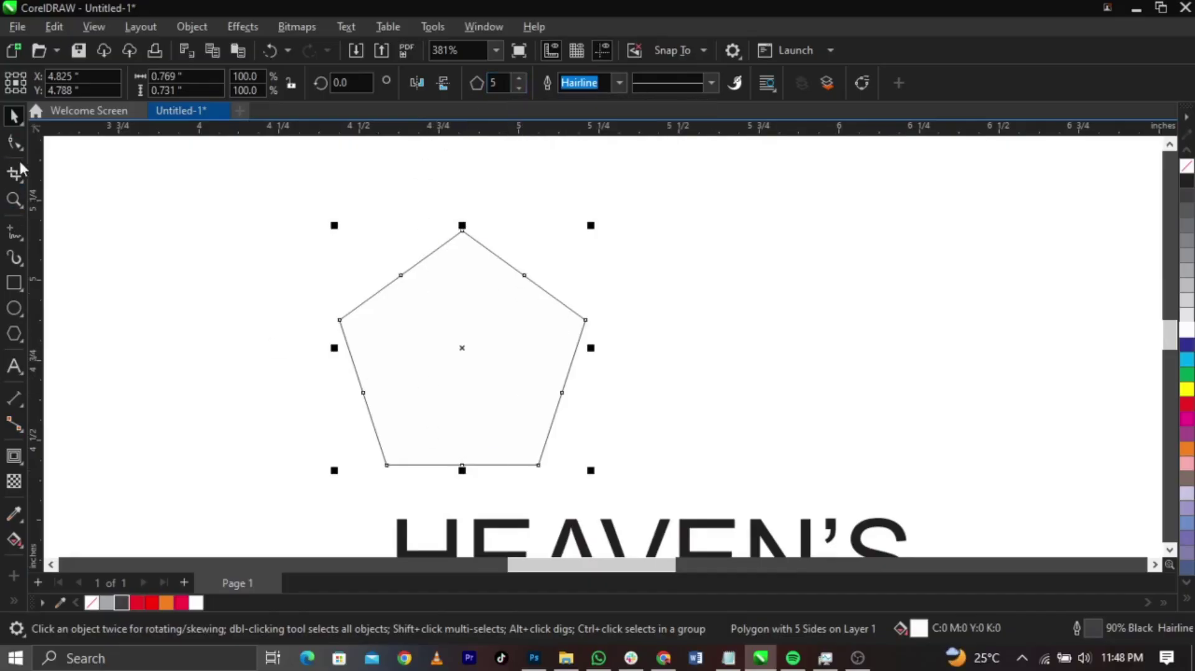
{"action": "left_click", "coordinate": [15, 141]}
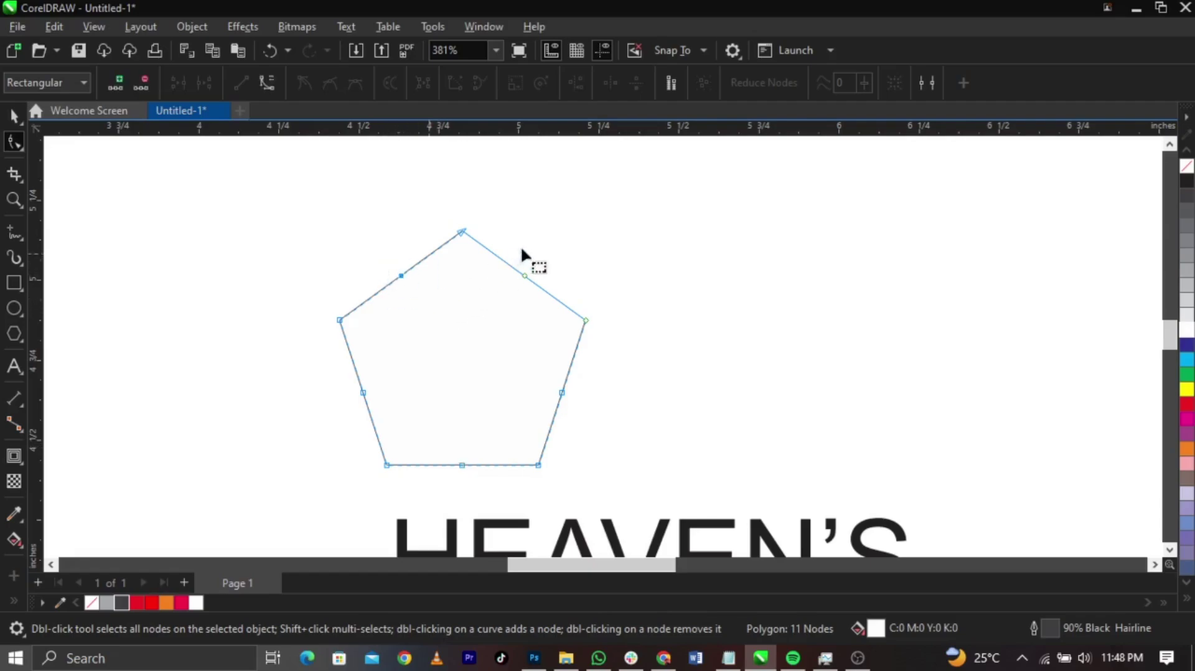
{"action": "left_click", "coordinate": [525, 276]}
{"action": "left_click_drag", "start_coordinate": [525, 275], "coordinate": [497, 326]}
{"action": "key", "text": "space"}
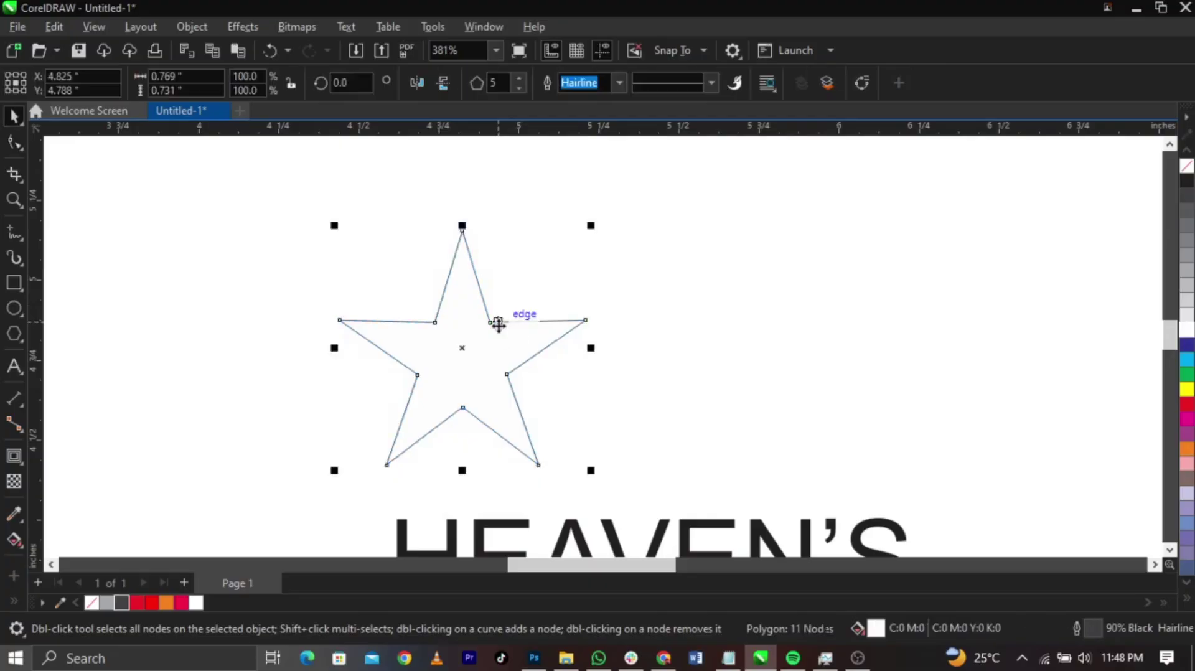
{"action": "left_click", "coordinate": [714, 352]}
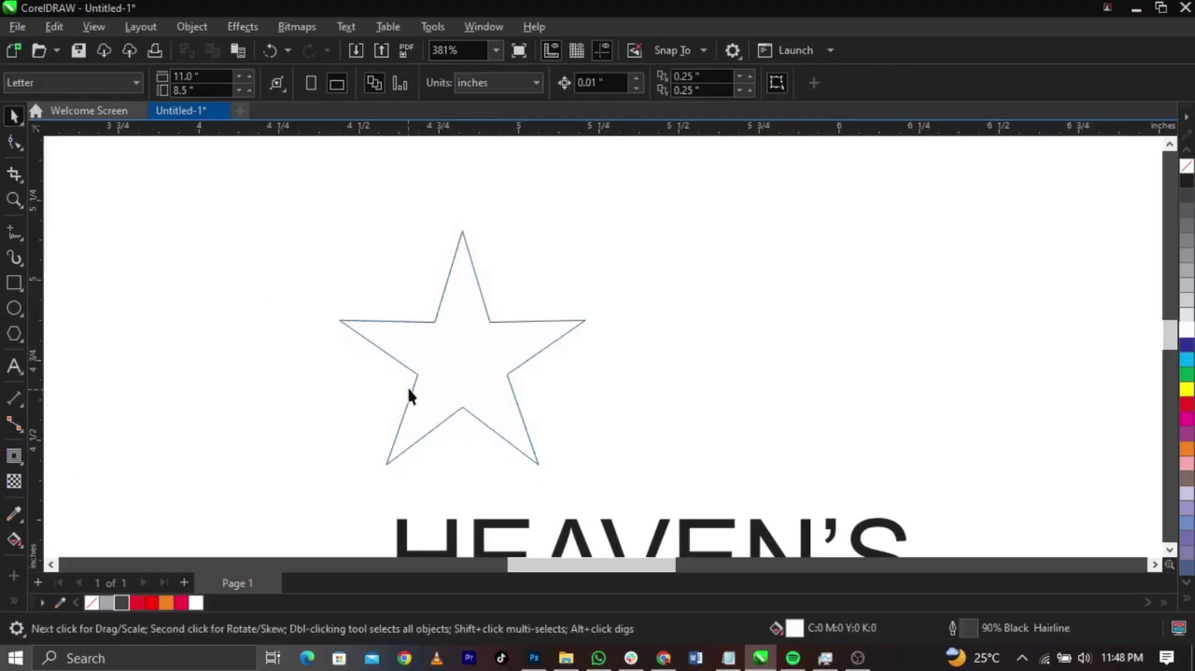
Scale the star down to 46.5% and place a horizontal copy right beside it above the text.
{"action": "key", "text": "Tab"}
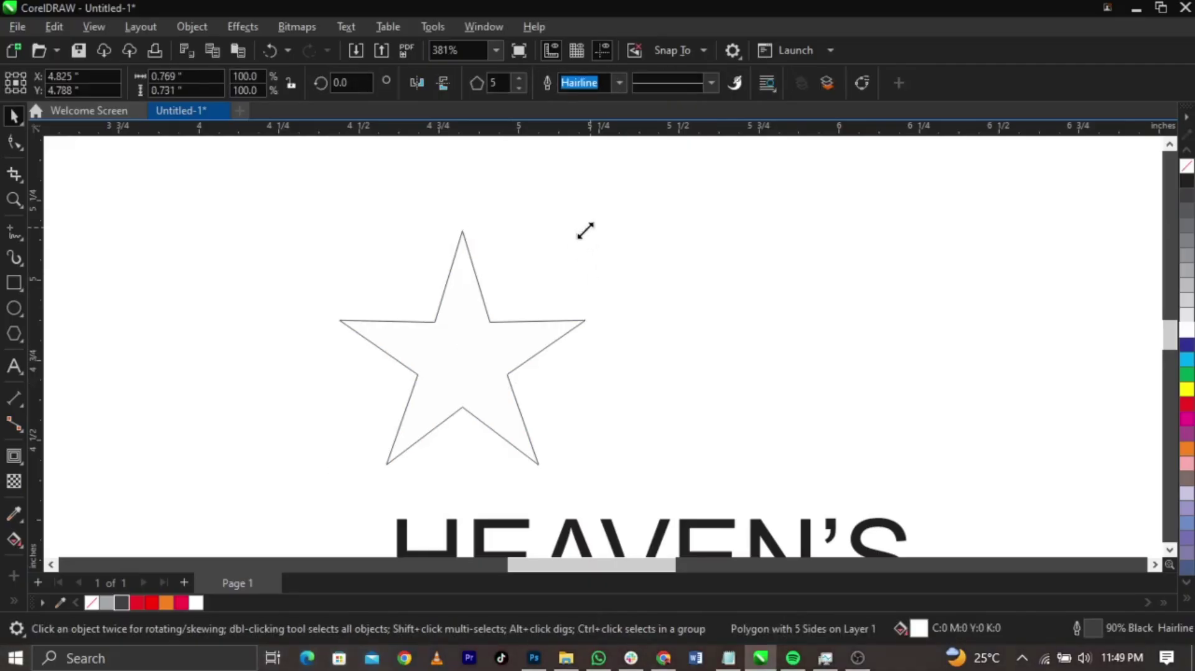
{"action": "left_click_drag", "start_coordinate": [585, 230], "coordinate": [459, 349]}
{"action": "left_click_drag", "start_coordinate": [389, 429], "coordinate": [523, 438]}
{"action": "scroll", "coordinate": [515, 332], "scroll_direction": "down", "scroll_amount": 2}
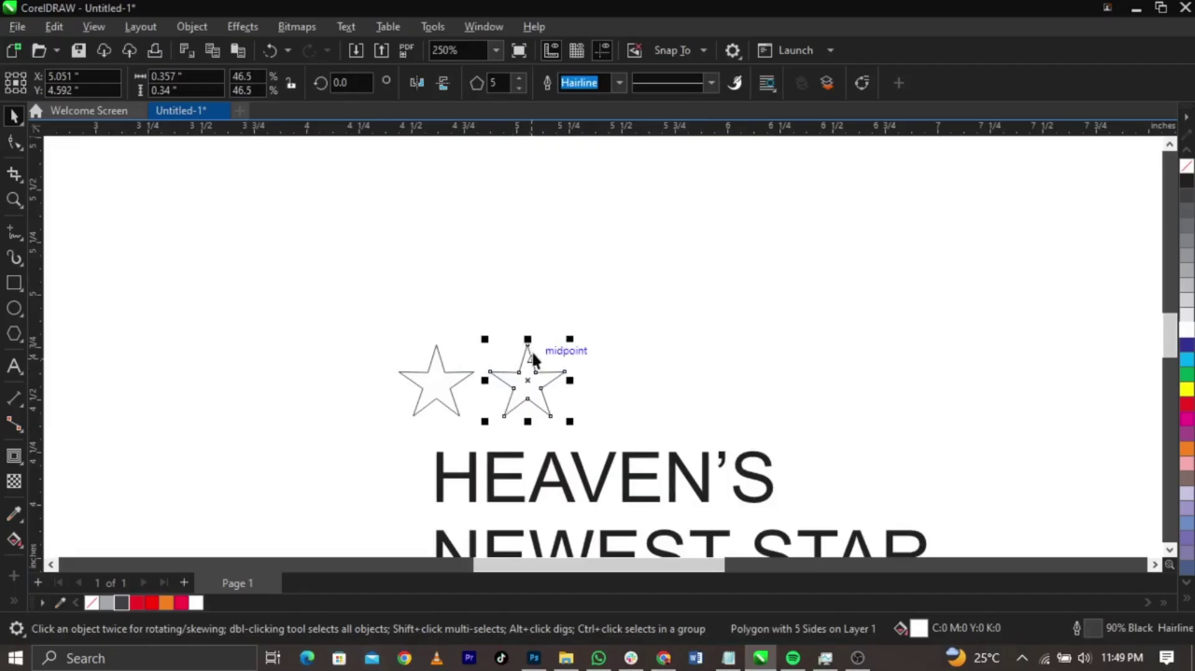
Repeat the star duplication three times to complete an evenly spaced row of five stars.
{"action": "key", "text": "ctrl+r"}
{"action": "key", "text": "ctrl+r"}
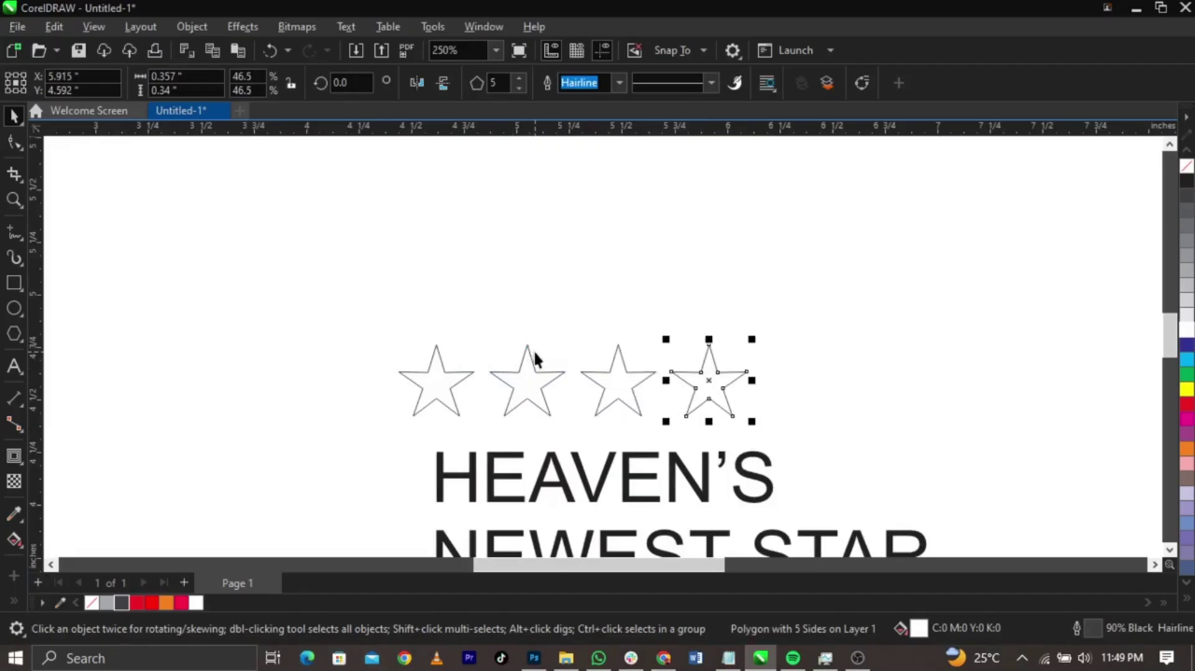
{"action": "key", "text": "ctrl+r"}
Select all five stars, shift the row slightly down-left above HEAVEN'S, and shrink it to about 1.65 in wide.
{"action": "scroll", "coordinate": [533, 350], "scroll_direction": "down", "scroll_amount": 2}
{"action": "left_click_drag", "start_coordinate": [363, 301], "coordinate": [792, 417]}
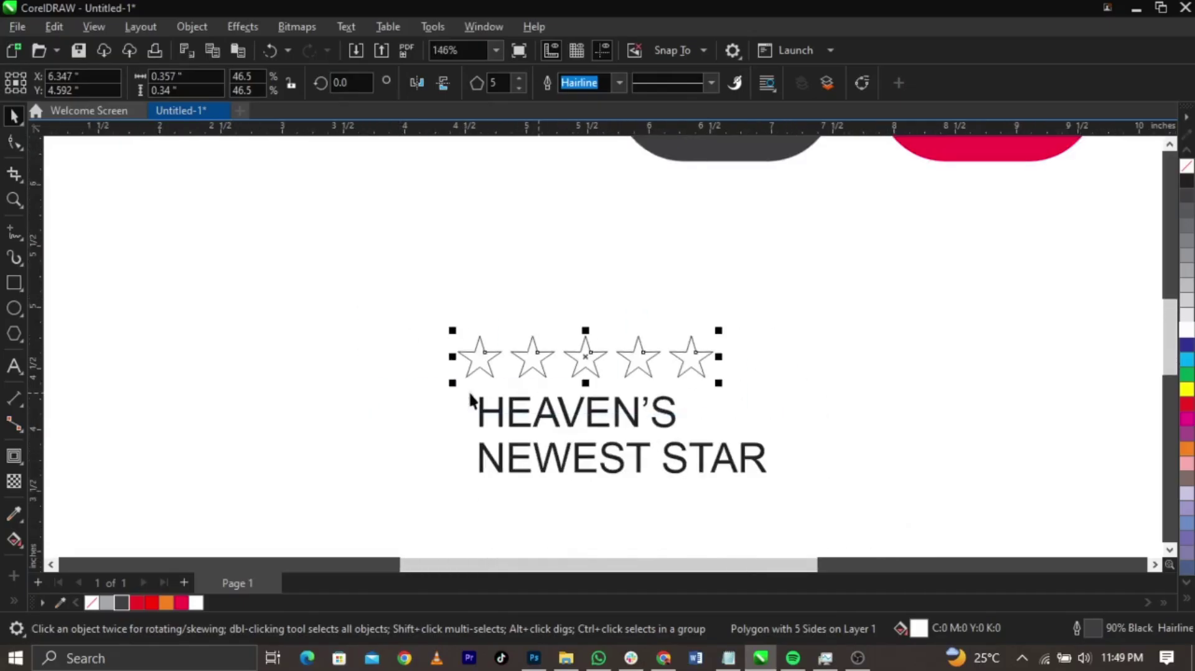
{"action": "left_click_drag", "start_coordinate": [419, 309], "coordinate": [733, 397]}
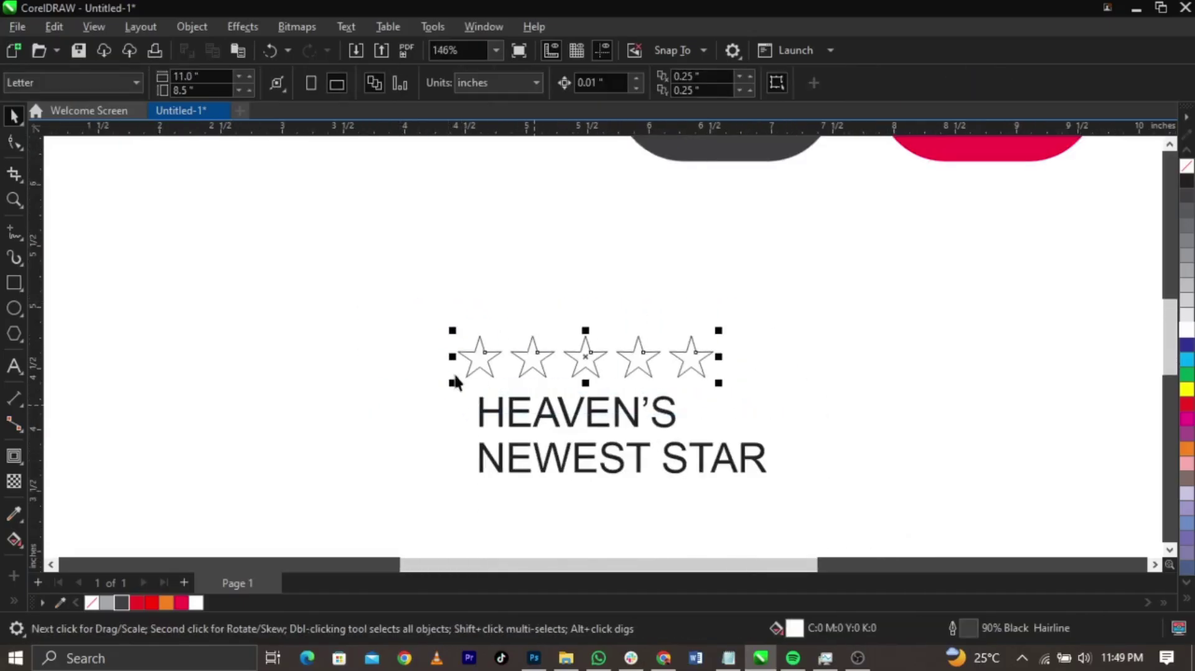
{"action": "scroll", "coordinate": [461, 376], "scroll_direction": "up", "scroll_amount": 3}
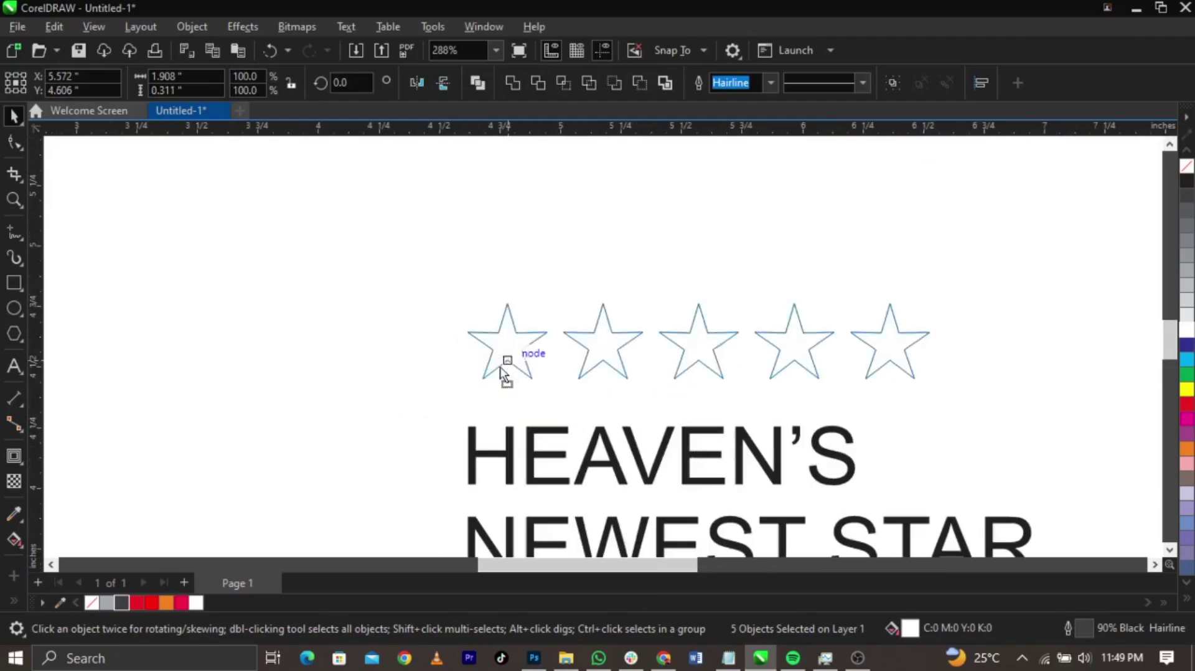
{"action": "left_click_drag", "start_coordinate": [501, 373], "coordinate": [498, 386]}
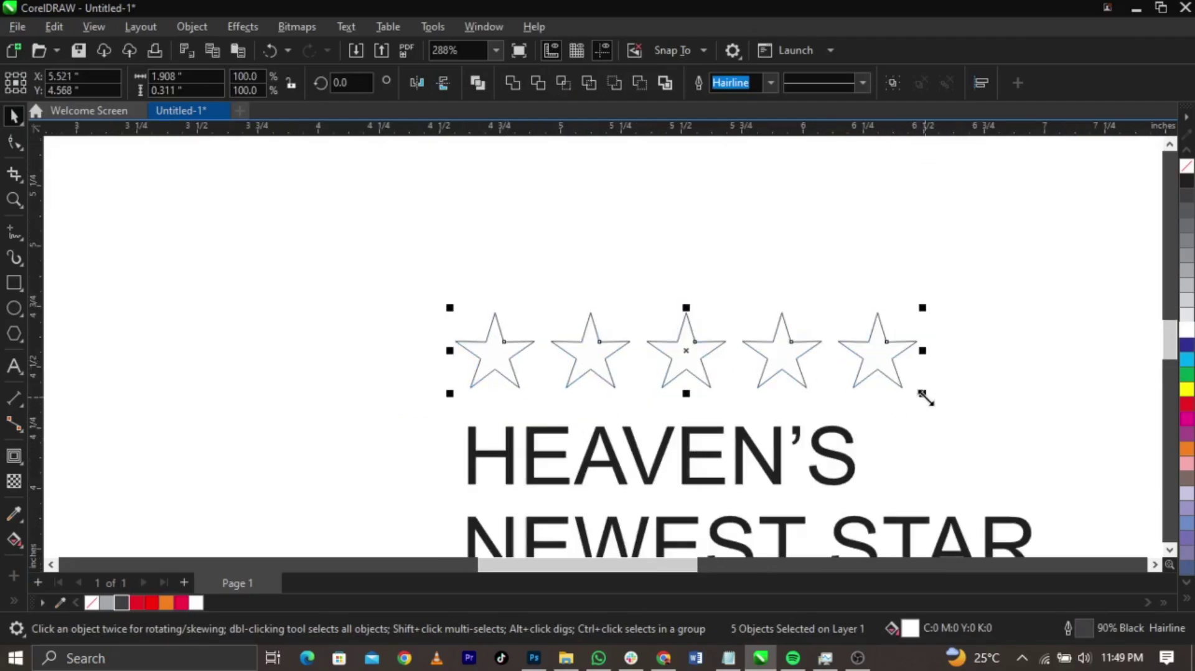
{"action": "left_click_drag", "start_coordinate": [925, 398], "coordinate": [861, 419]}
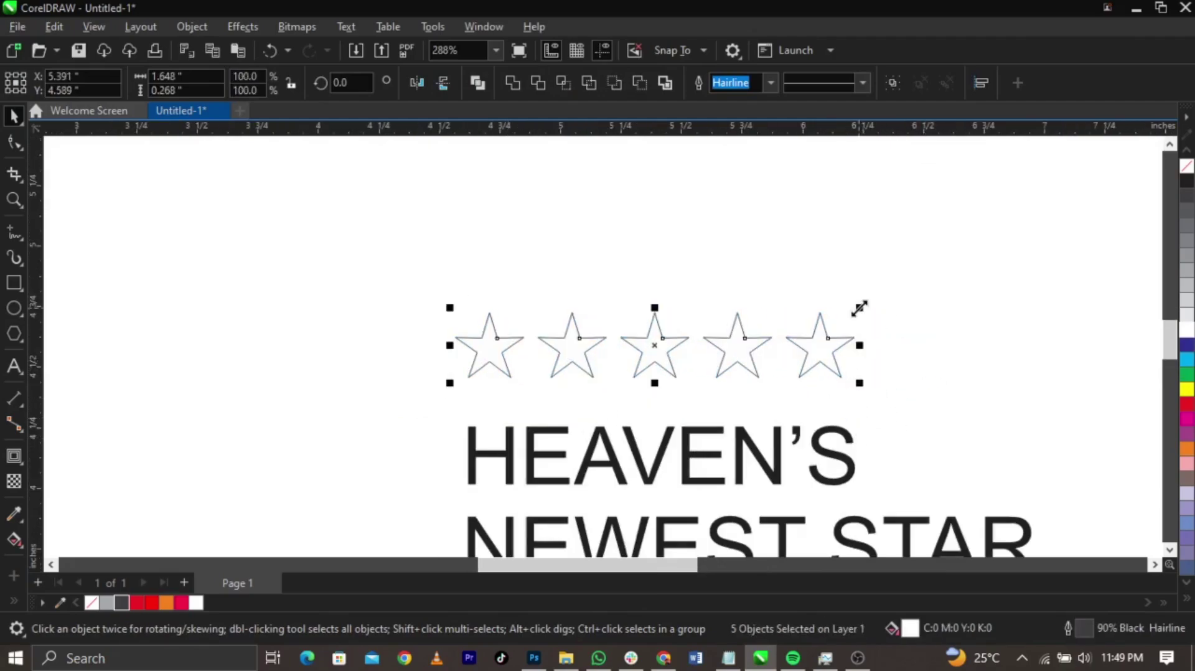
Try enlarging the star row to about 2.38 in wide to match NEWEST STAR, and undo that resize.
{"action": "left_click_drag", "start_coordinate": [859, 308], "coordinate": [1033, 219]}
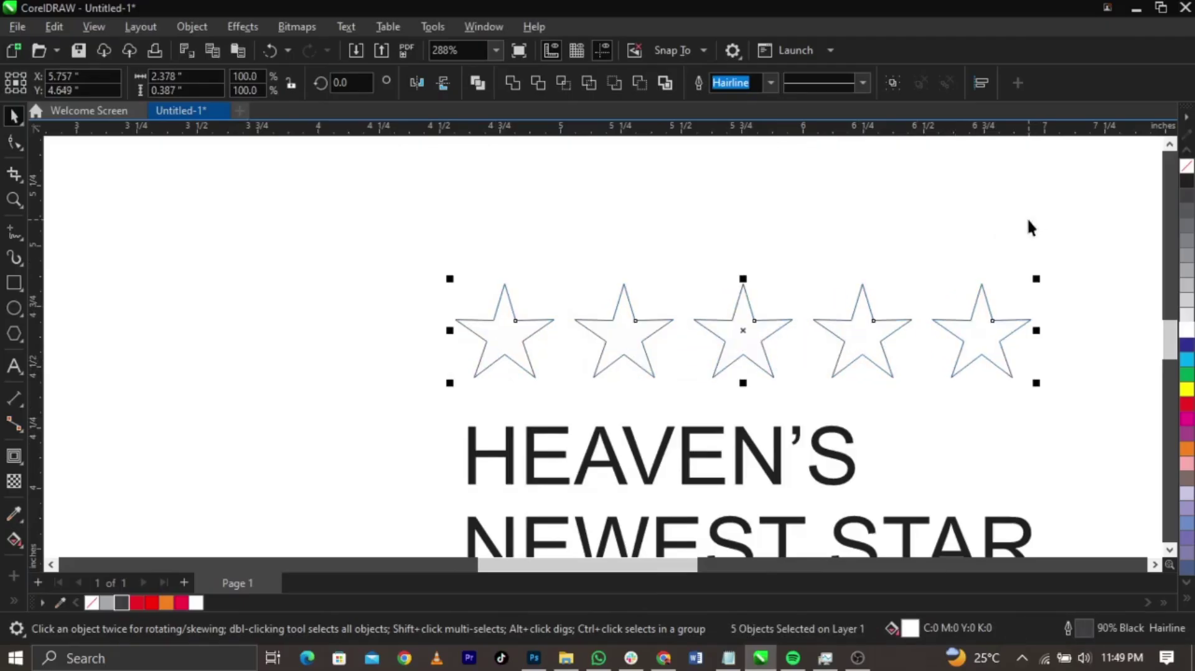
{"action": "scroll", "coordinate": [672, 364], "scroll_direction": "down", "scroll_amount": 2}
{"action": "key", "text": "ctrl+z"}
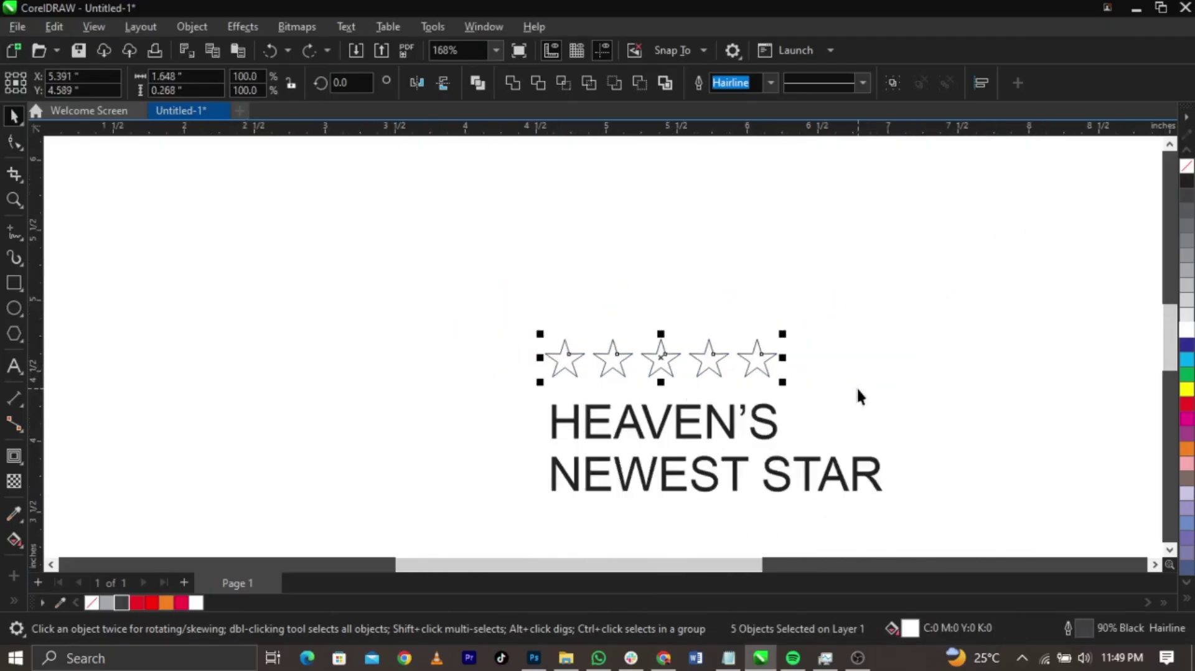
Fill the five stars with orange and remove their outlines.
{"action": "left_click", "coordinate": [165, 603]}
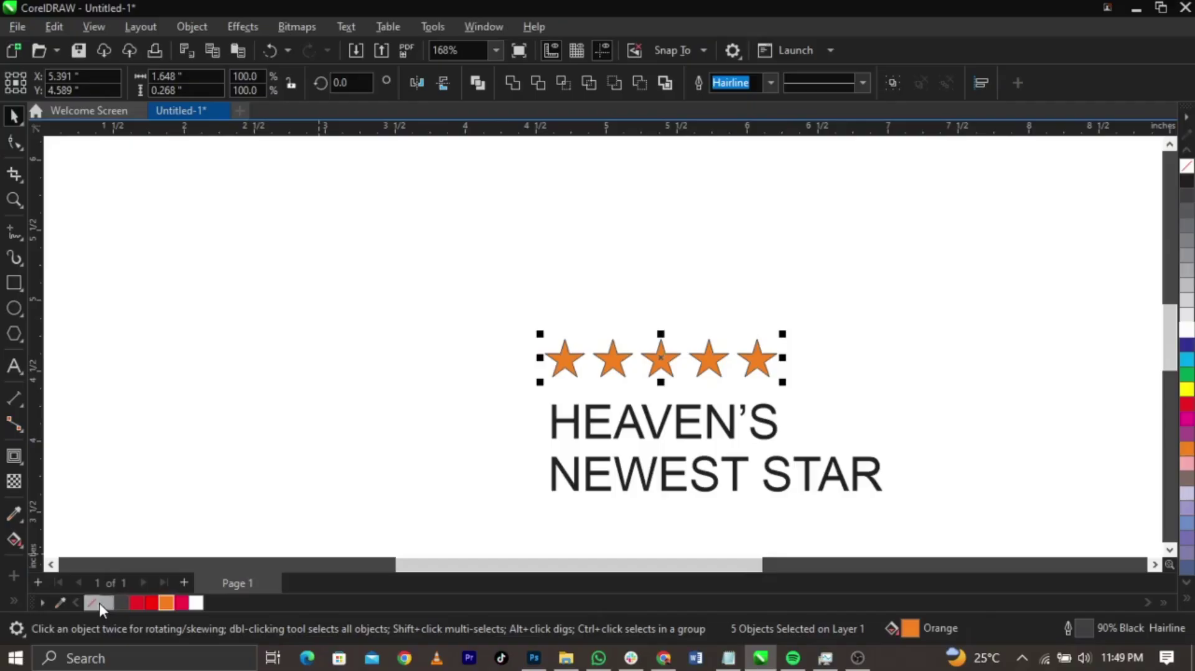
{"action": "right_click", "coordinate": [94, 603]}
{"action": "left_click", "coordinate": [225, 422]}
Select the stars together with the HEAVEN'S NEWEST STAR text and move them beneath the icons, lined up with the grey icon's left edge.
{"action": "scroll", "coordinate": [424, 309], "scroll_direction": "down", "scroll_amount": 2}
{"action": "left_click_drag", "start_coordinate": [832, 444], "coordinate": [833, 443]}
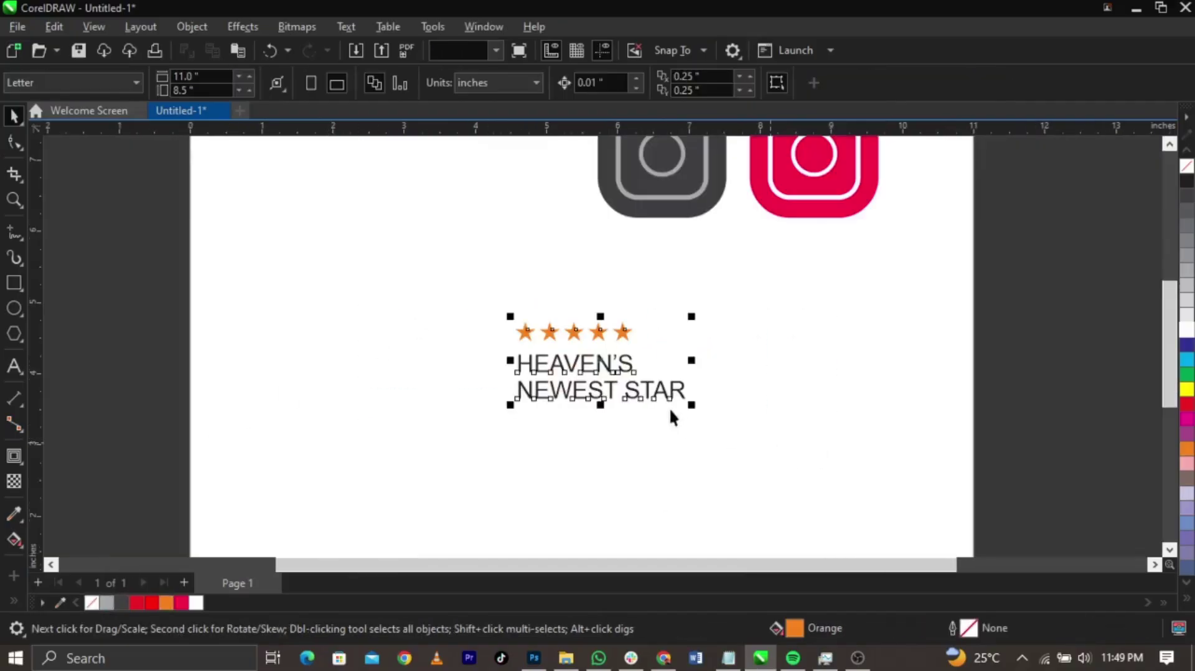
{"action": "scroll", "coordinate": [672, 414], "scroll_direction": "down", "scroll_amount": 2}
{"action": "left_click_drag", "start_coordinate": [664, 404], "coordinate": [716, 386]}
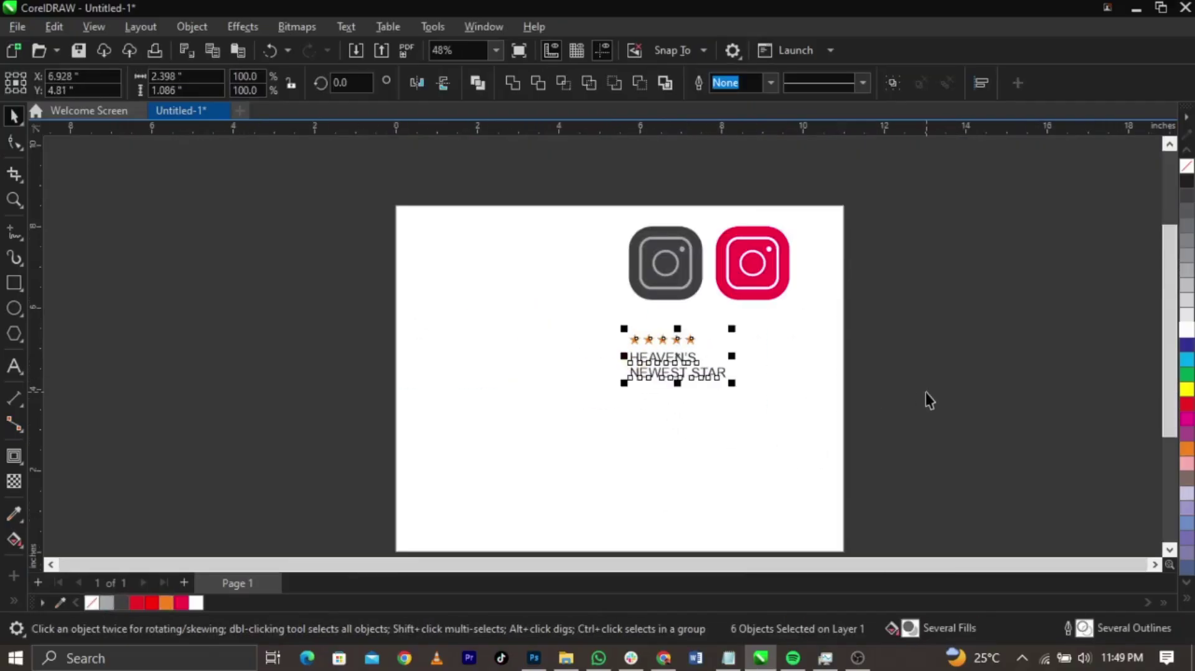
{"action": "left_click", "coordinate": [924, 392]}
Draw a rectangle about 0.88 by 0.65 in in the lower-left area of the page and leave it selected.
{"action": "scroll", "coordinate": [711, 450], "scroll_direction": "up", "scroll_amount": 2}
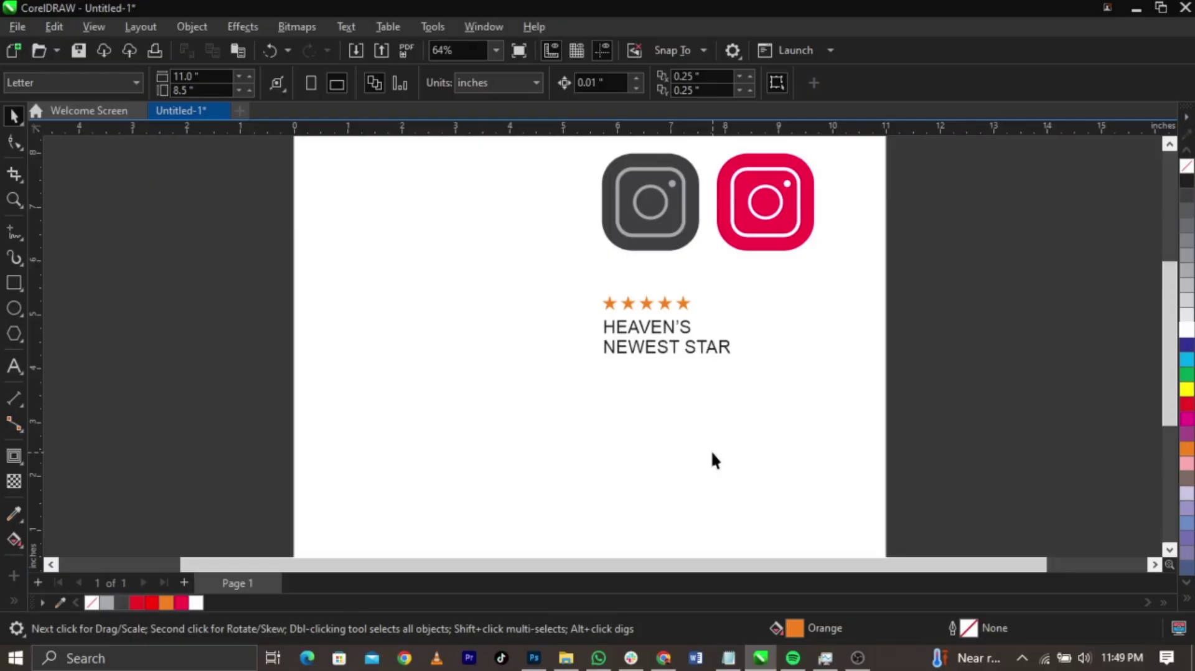
{"action": "left_click", "coordinate": [11, 286]}
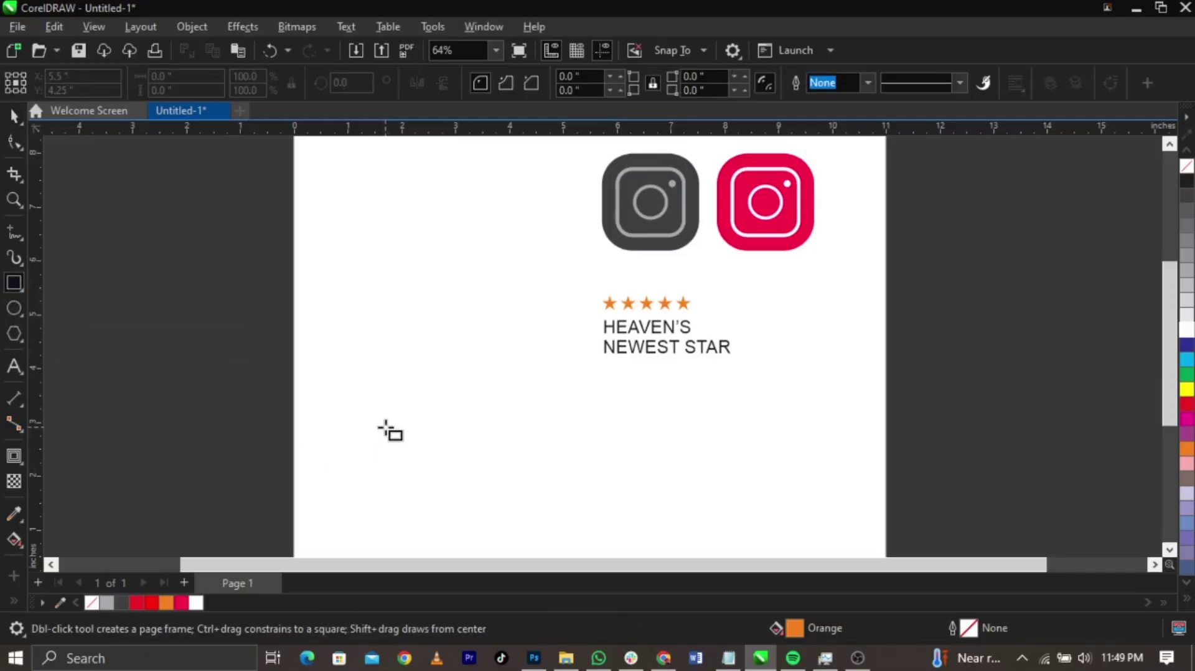
{"action": "left_click_drag", "start_coordinate": [385, 427], "coordinate": [440, 466]}
{"action": "scroll", "coordinate": [429, 466], "scroll_direction": "up", "scroll_amount": 3}
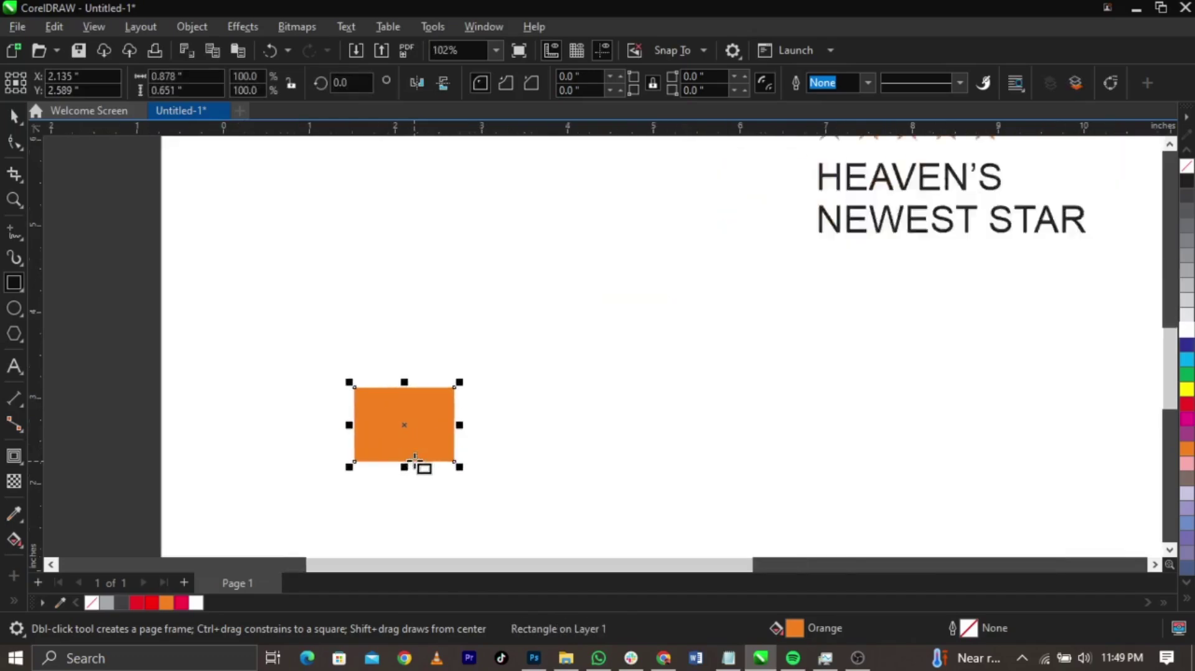
{"action": "key", "text": "space"}
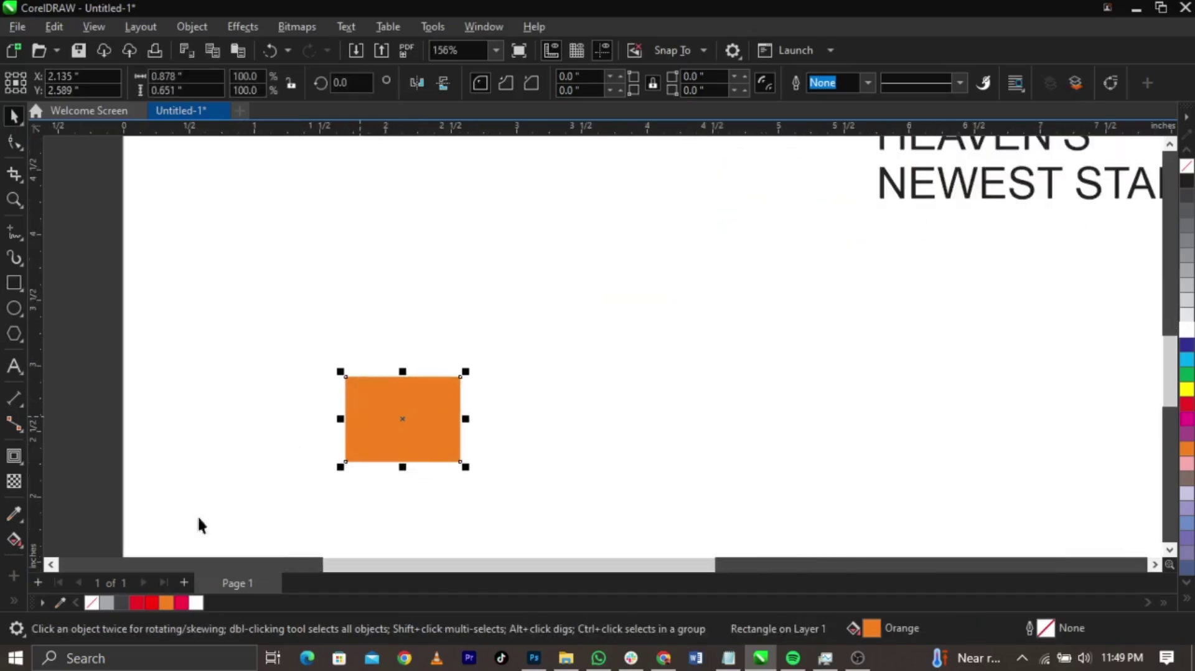
Replace the rectangle's fill with just a 90% Black outline and skew its right edge downward until it is about 0.95 in tall.
{"action": "left_click", "coordinate": [91, 603]}
{"action": "right_click", "coordinate": [124, 603]}
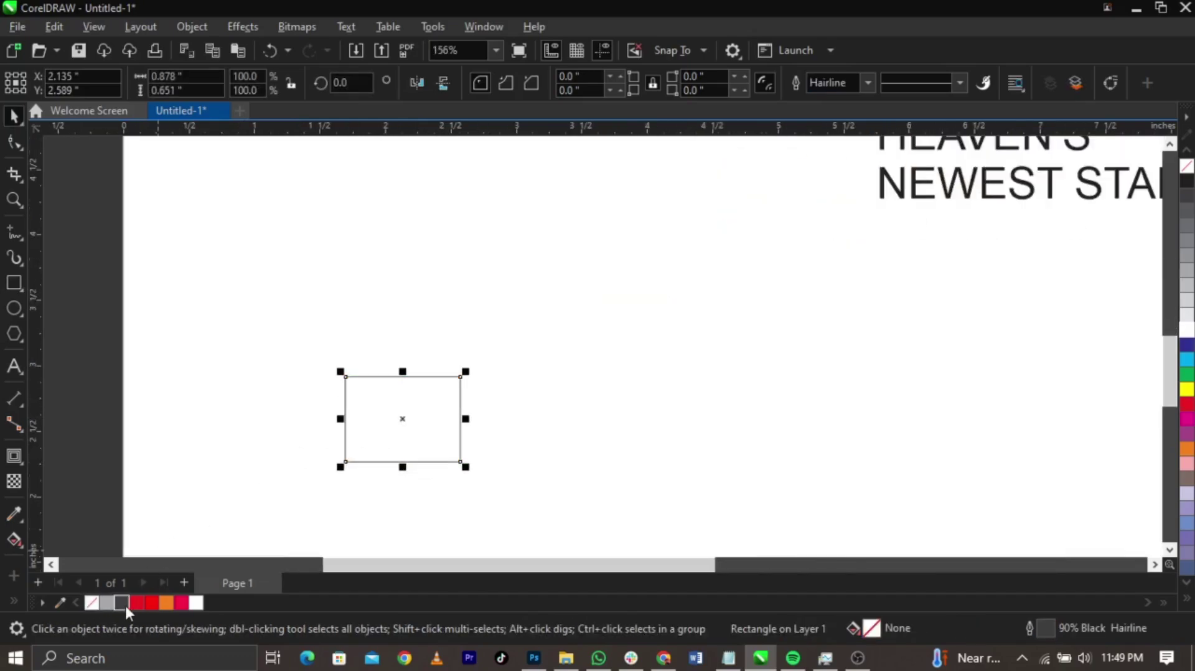
{"action": "left_click", "coordinate": [399, 412]}
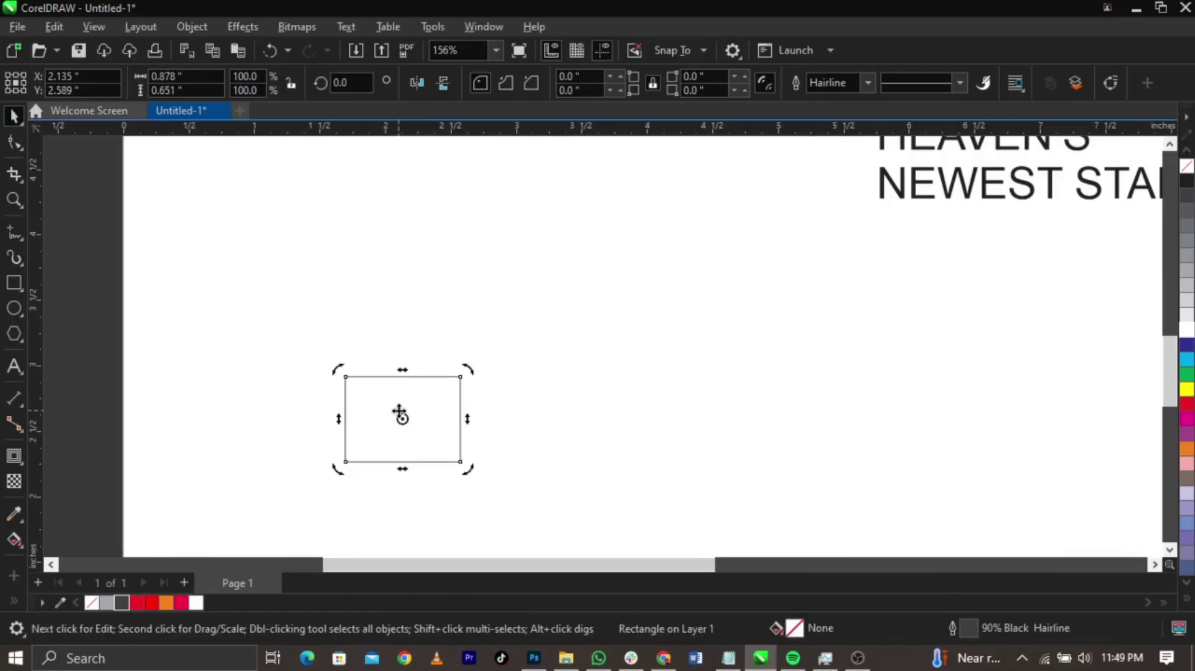
{"action": "left_click", "coordinate": [399, 413]}
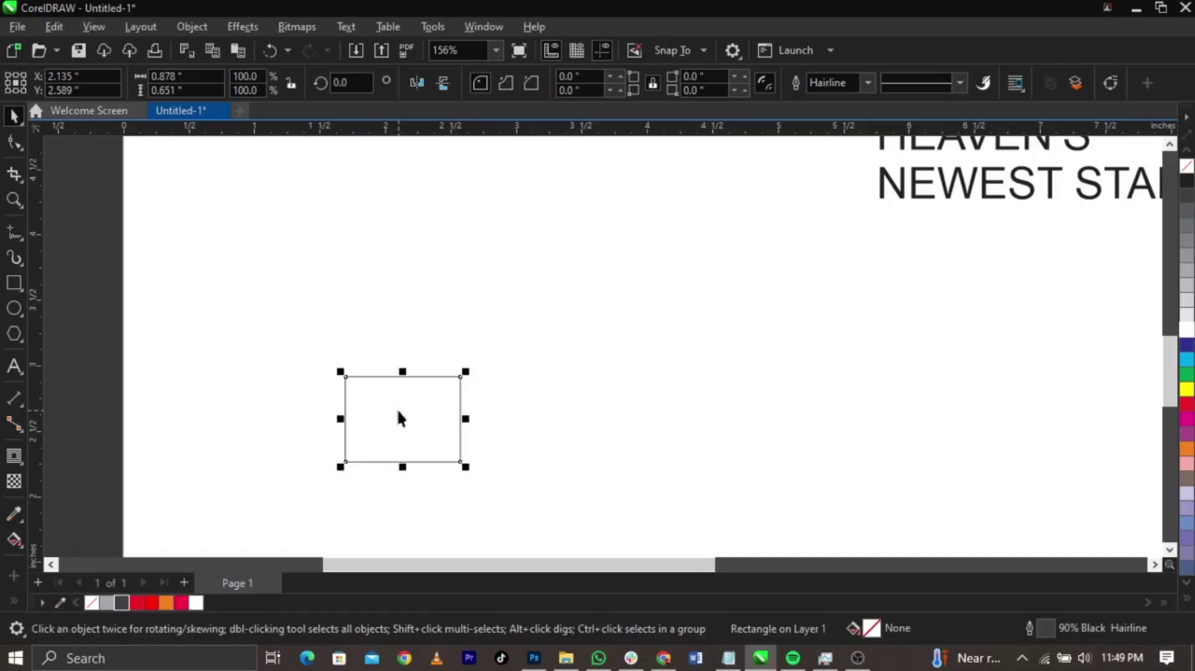
{"action": "left_click", "coordinate": [399, 412]}
{"action": "left_click", "coordinate": [399, 412]}
{"action": "left_click", "coordinate": [399, 413]}
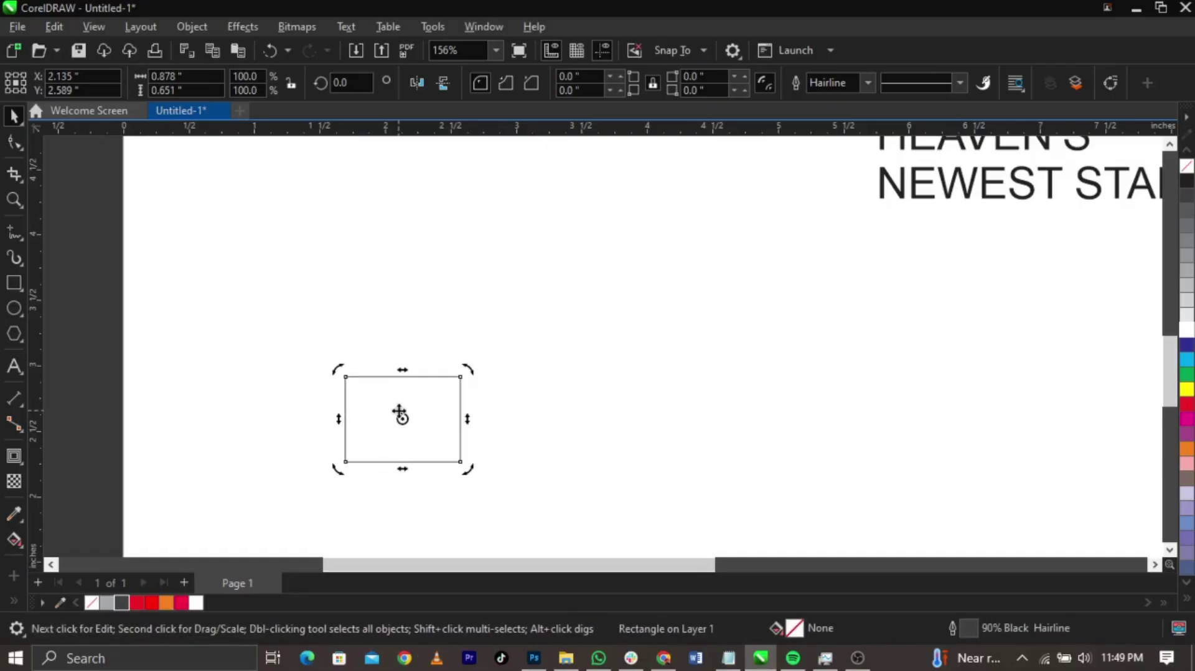
{"action": "left_click_drag", "start_coordinate": [468, 419], "coordinate": [470, 458]}
{"action": "left_click", "coordinate": [412, 454]}
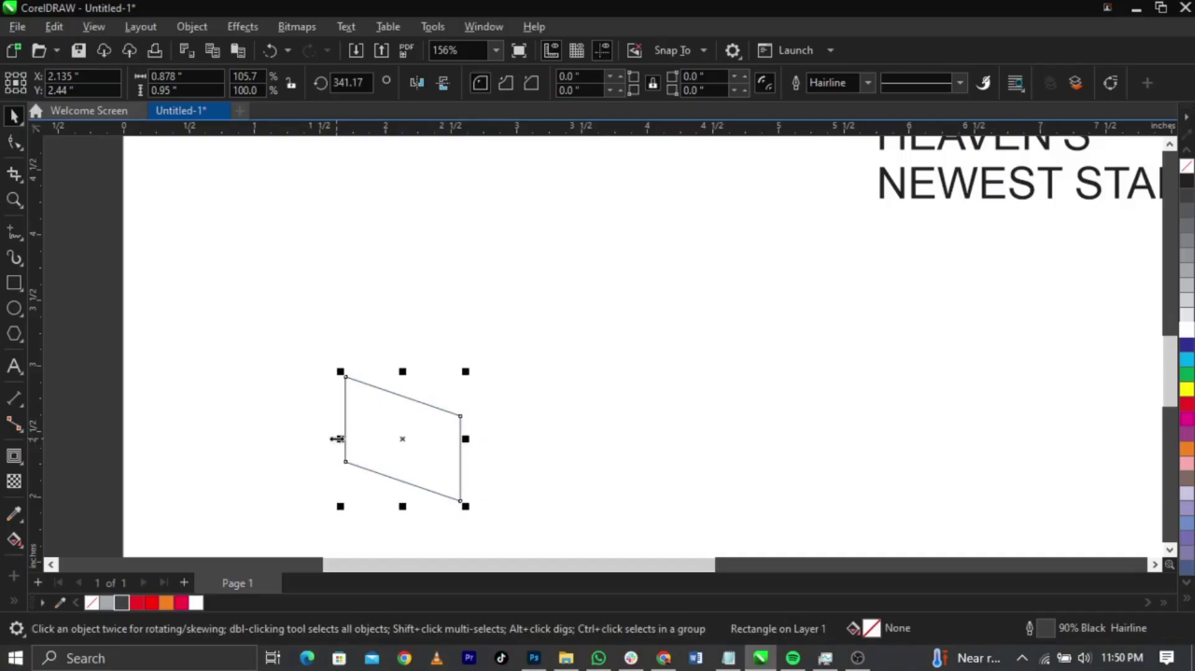
Mirror a copy of the skewed shape to its right and narrow the pair to about 1.14 in wide overall.
{"action": "left_click_drag", "start_coordinate": [337, 439], "coordinate": [456, 439]}
{"action": "left_click", "coordinate": [421, 435], "text": "shift"}
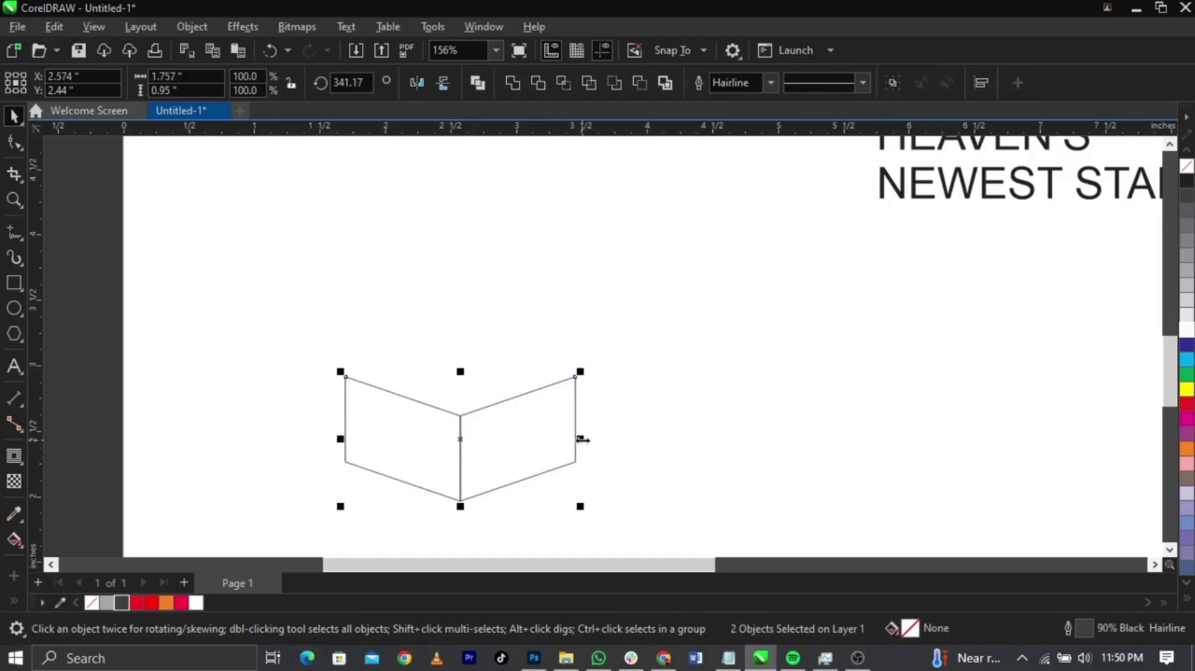
{"action": "left_click_drag", "start_coordinate": [580, 439], "coordinate": [539, 443]}
{"action": "left_click", "coordinate": [557, 437]}
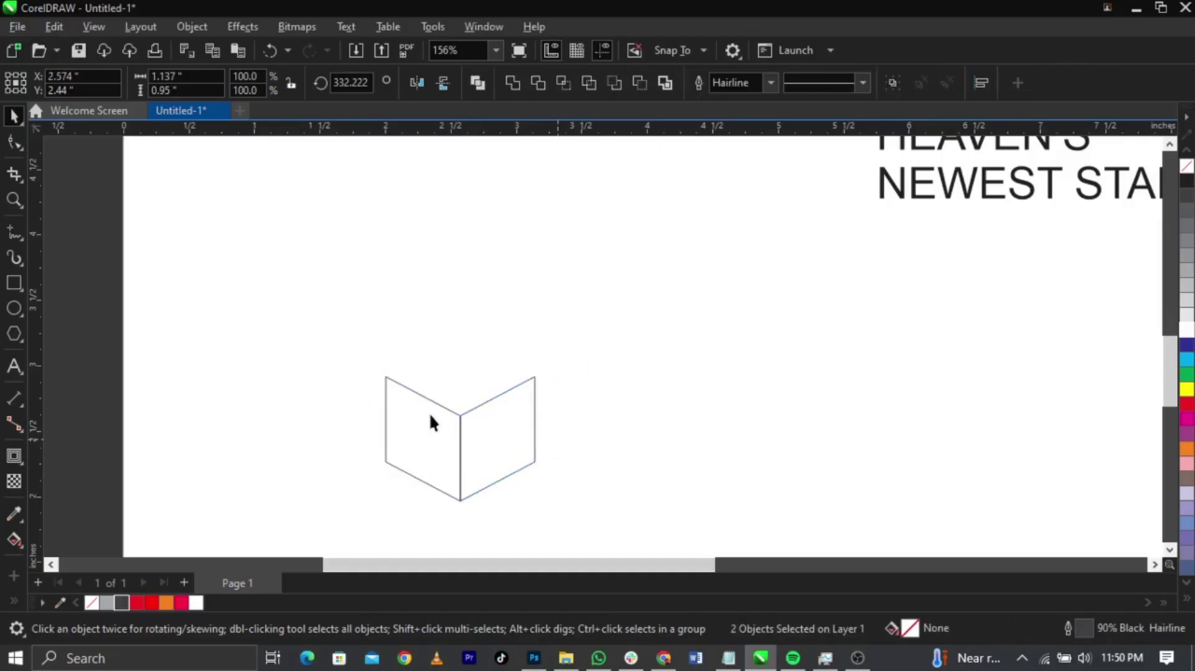
Draw a rectangle about 1.14 by 0.28 in across the V-shaped upper edge of the two faces, spanning their full width.
{"action": "scroll", "coordinate": [472, 435], "scroll_direction": "up", "scroll_amount": 1}
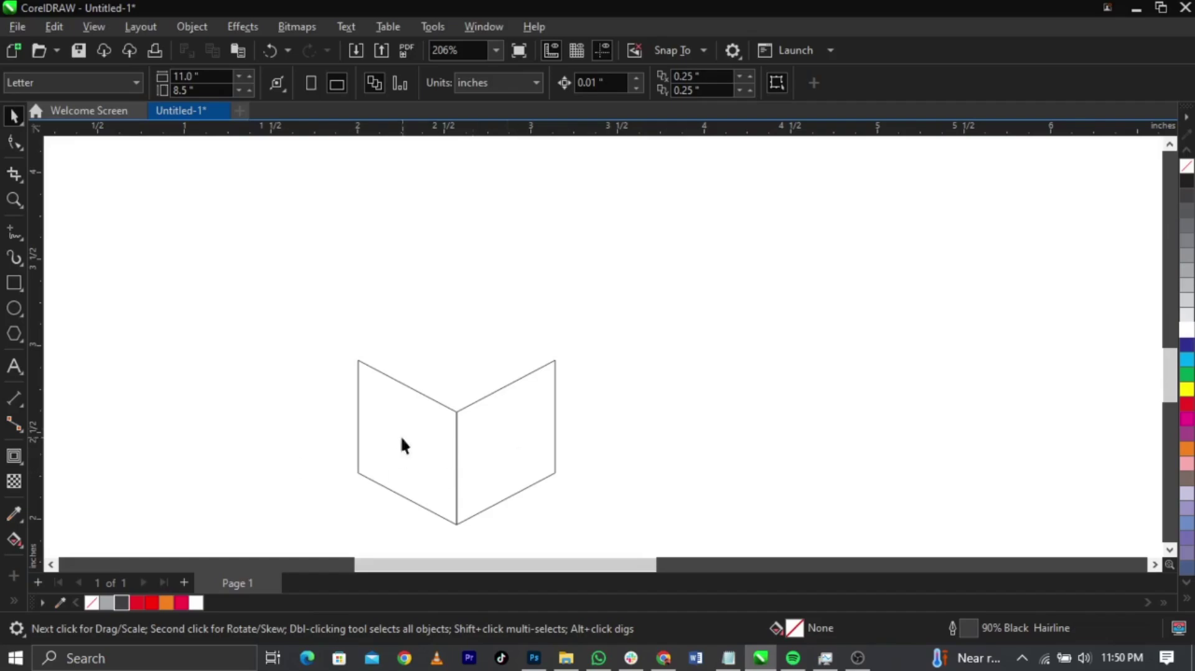
{"action": "left_click", "coordinate": [14, 283]}
{"action": "left_click_drag", "start_coordinate": [358, 360], "coordinate": [555, 396]}
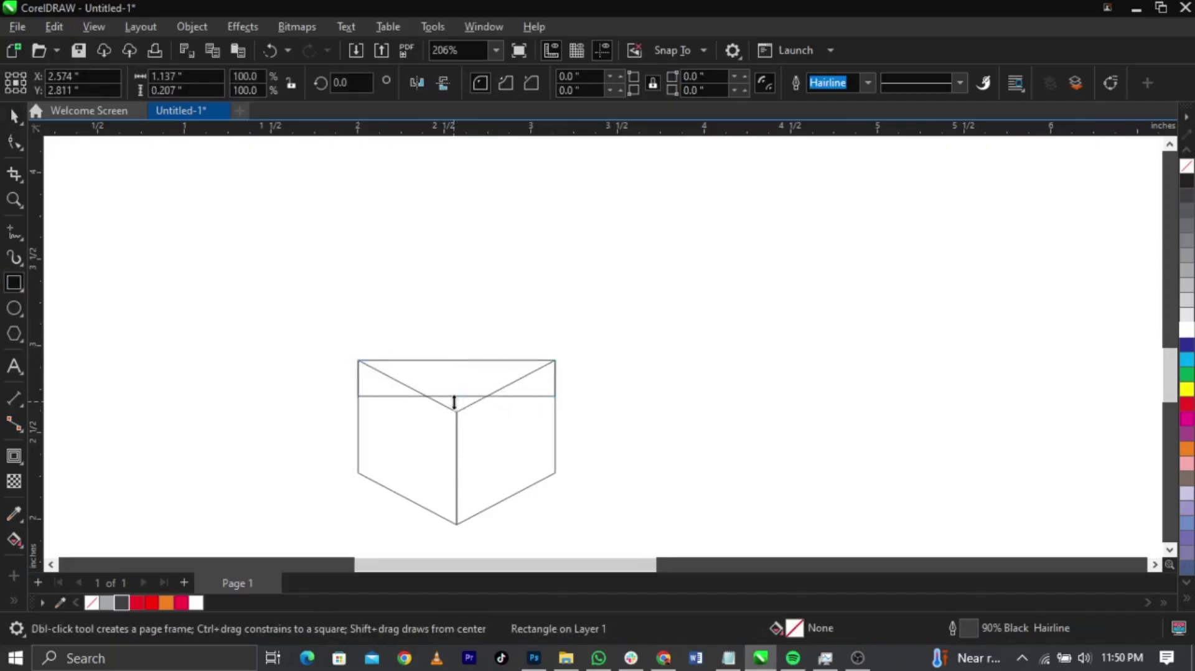
{"action": "left_click_drag", "start_coordinate": [456, 401], "coordinate": [458, 414]}
{"action": "scroll", "coordinate": [458, 414], "scroll_direction": "up", "scroll_amount": 2}
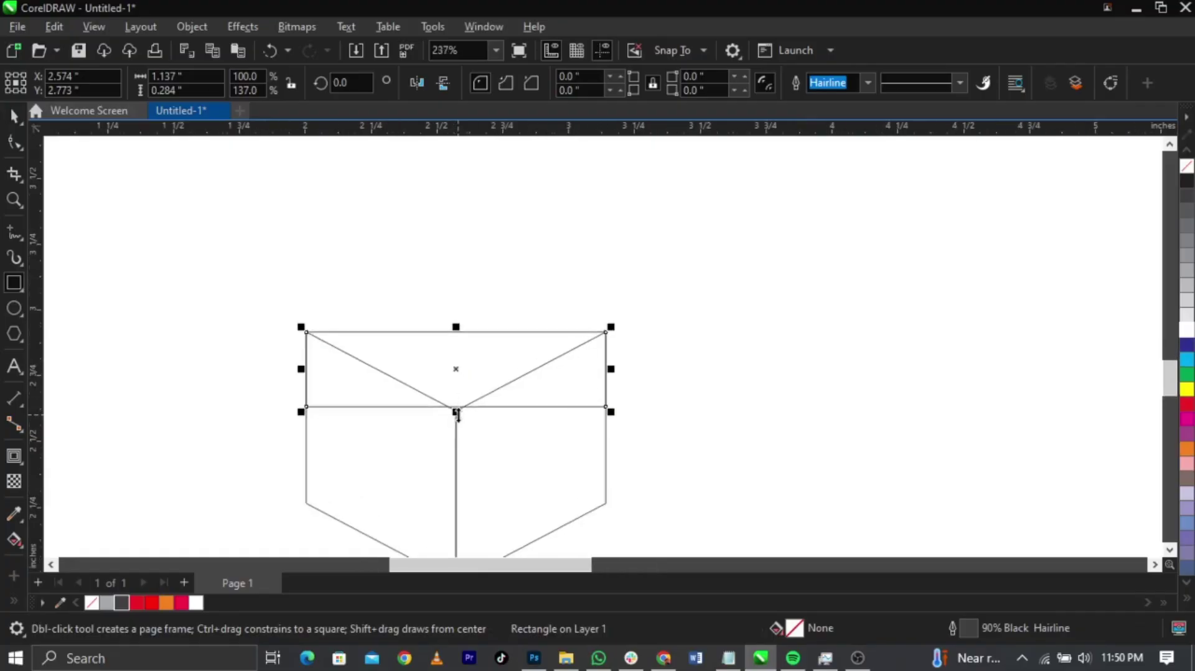
{"action": "key", "text": "space"}
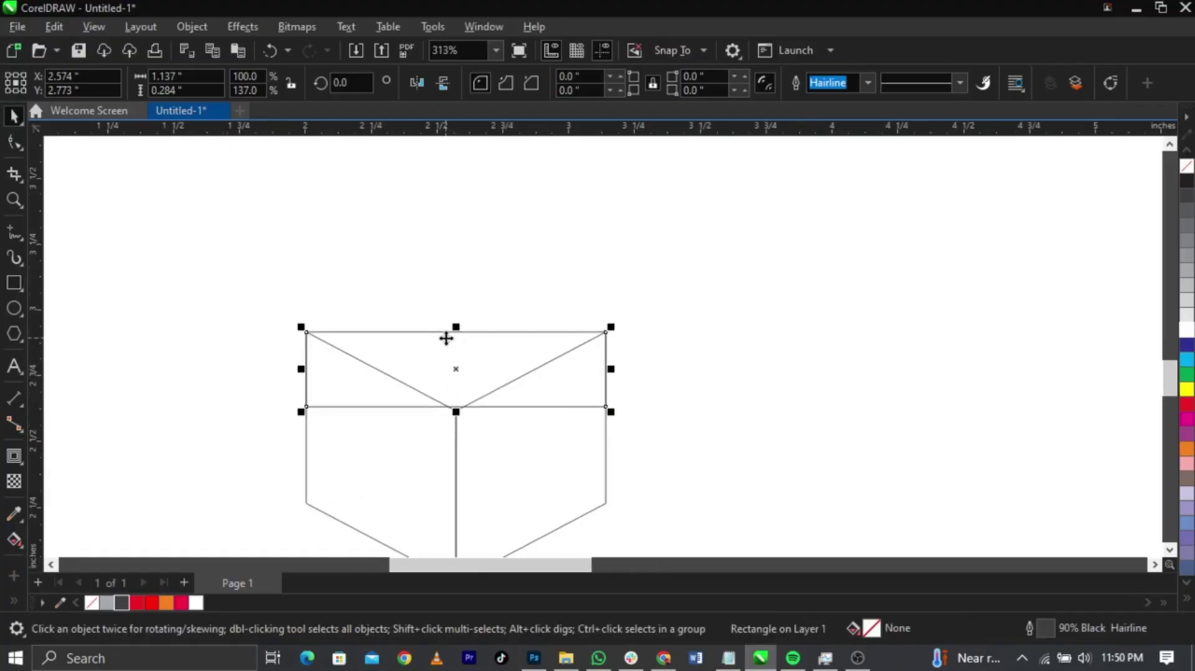
{"action": "right_click", "coordinate": [445, 338]}
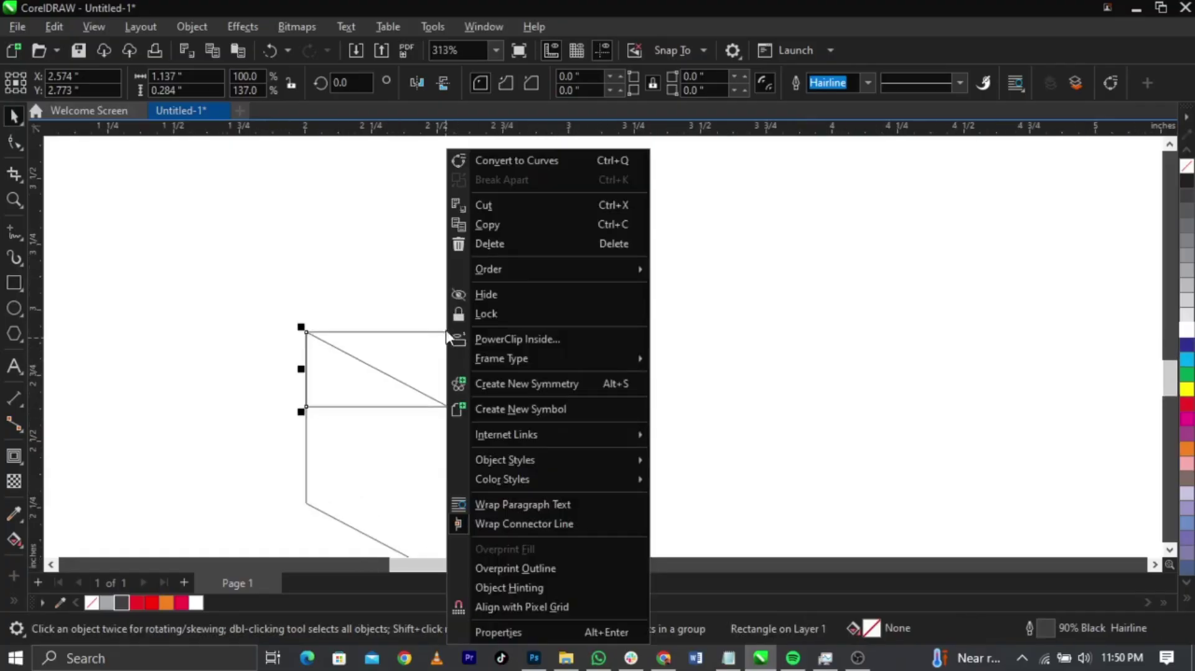
{"action": "left_click", "coordinate": [502, 165]}
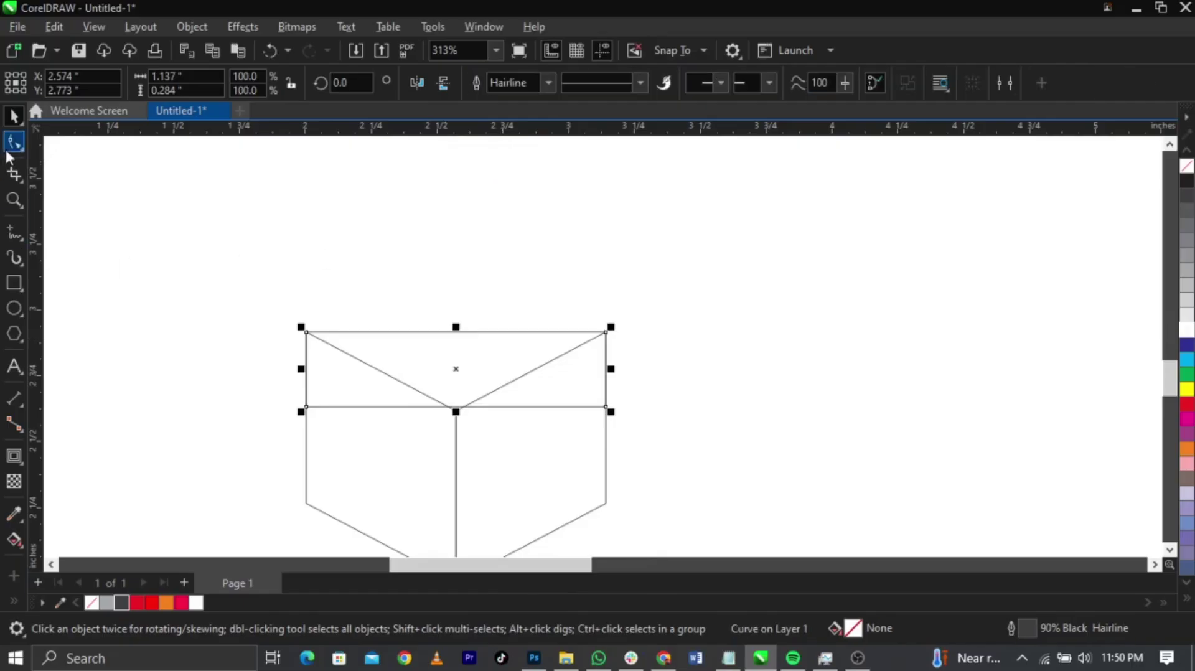
{"action": "key", "text": "ctrl+z"}
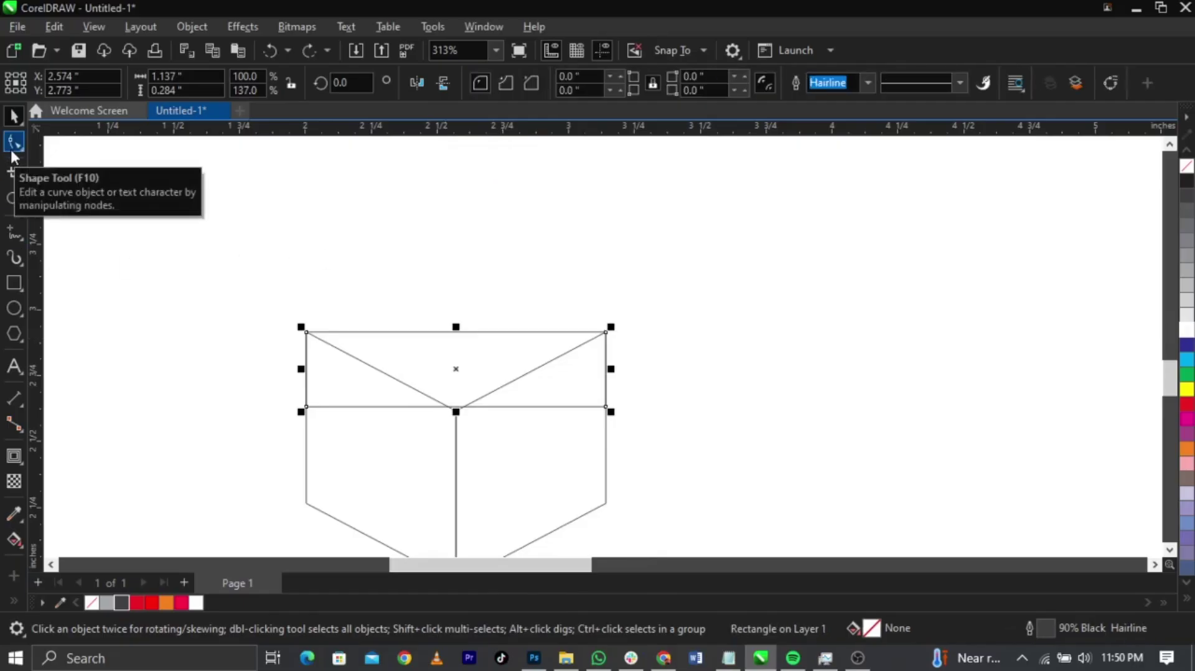
Activate the Shape tool on the new thin rectangle and convert the rectangle to curves.
{"action": "left_click", "coordinate": [12, 150]}
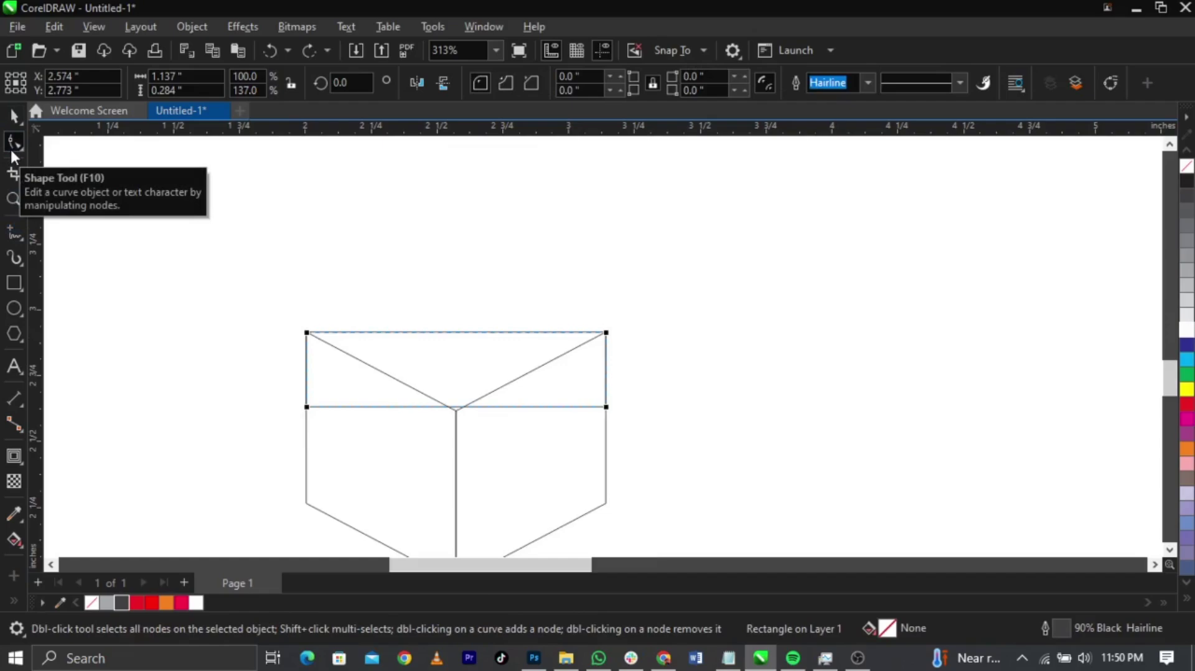
{"action": "left_click", "coordinate": [11, 149]}
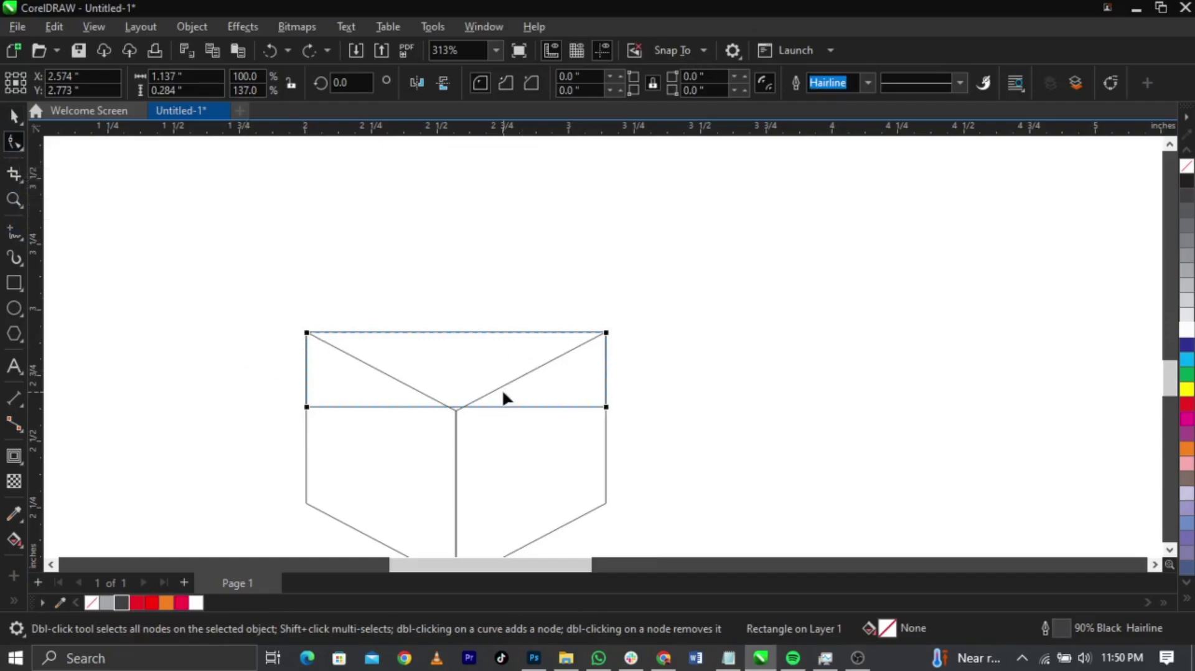
{"action": "right_click", "coordinate": [505, 358]}
{"action": "left_click", "coordinate": [589, 161]}
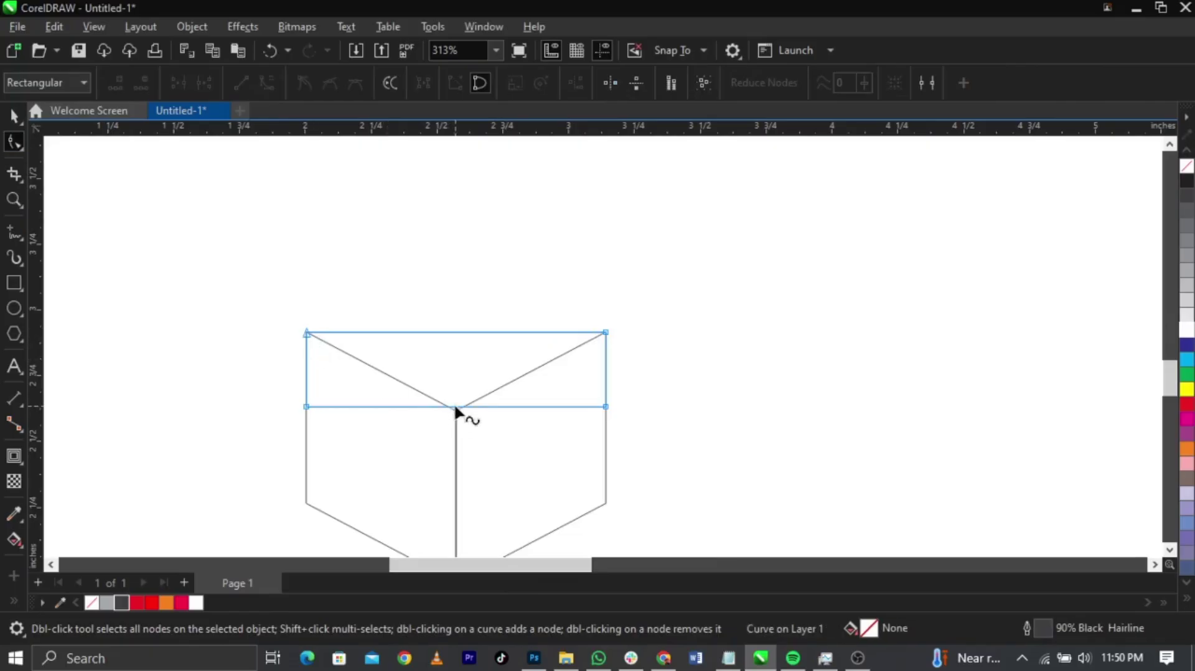
Add a node on the curve's lower edge, place it where the two faces meet, and delete both lower corner nodes.
{"action": "scroll", "coordinate": [455, 411], "scroll_direction": "up", "scroll_amount": 4}
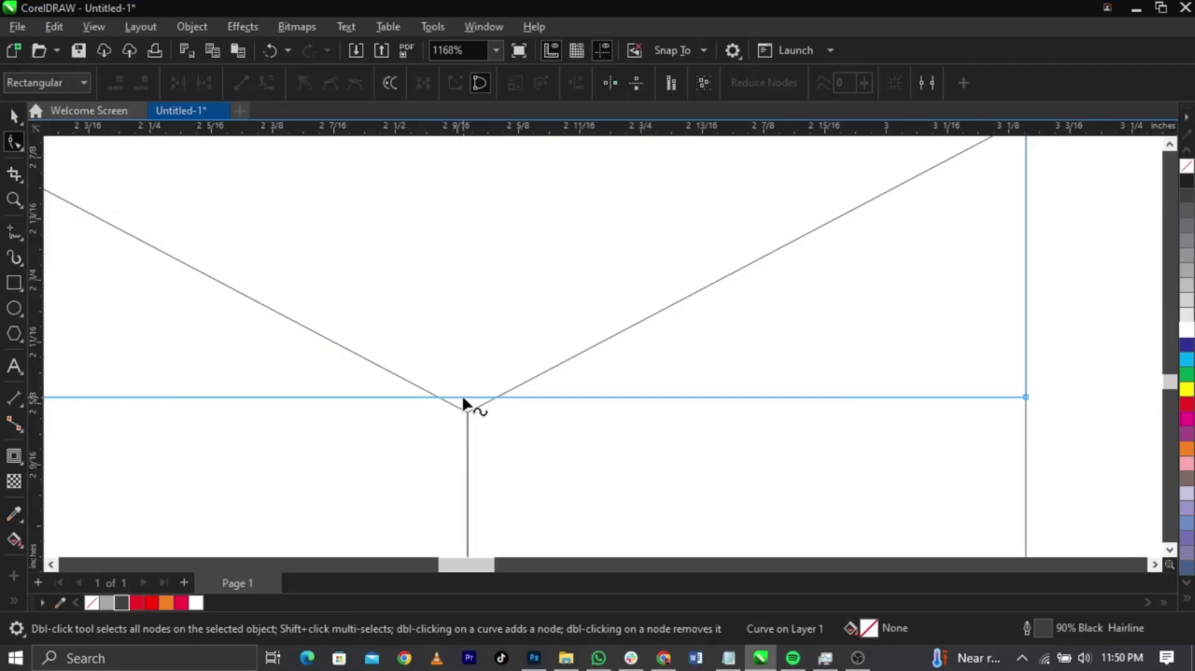
{"action": "left_click", "coordinate": [462, 398]}
{"action": "double_click", "coordinate": [462, 397]}
{"action": "left_click_drag", "start_coordinate": [462, 397], "coordinate": [473, 415]}
{"action": "scroll", "coordinate": [667, 373], "scroll_direction": "down", "scroll_amount": 2}
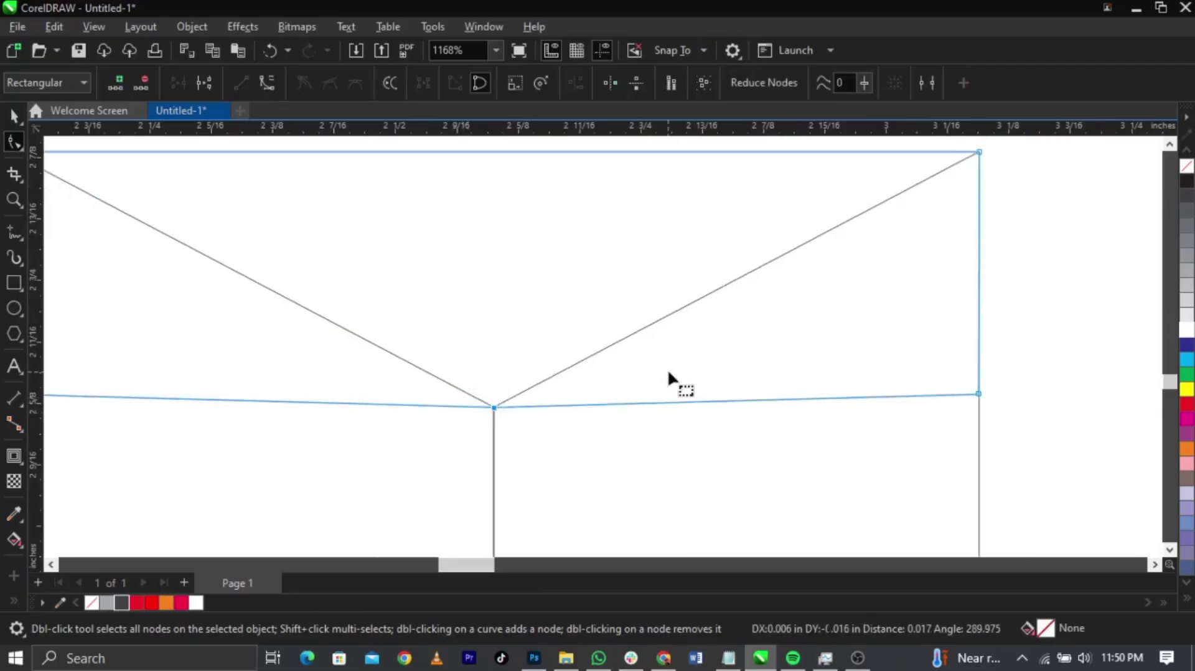
{"action": "double_click", "coordinate": [849, 384]}
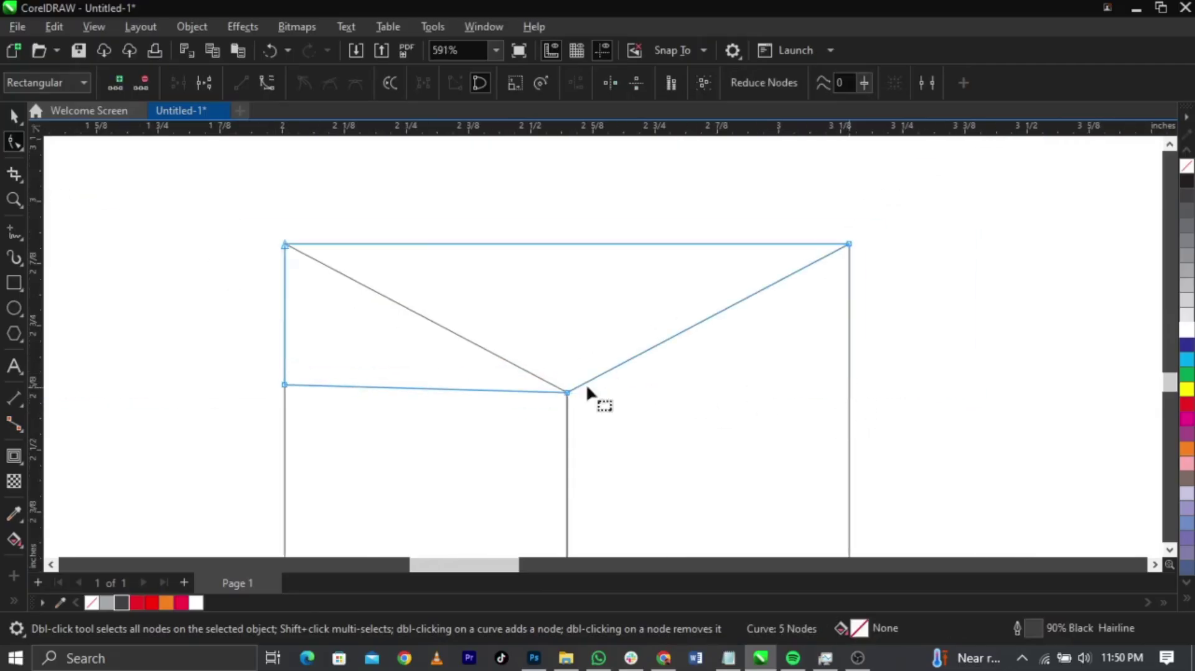
{"action": "double_click", "coordinate": [282, 384]}
{"action": "scroll", "coordinate": [559, 405], "scroll_direction": "down", "scroll_amount": 2}
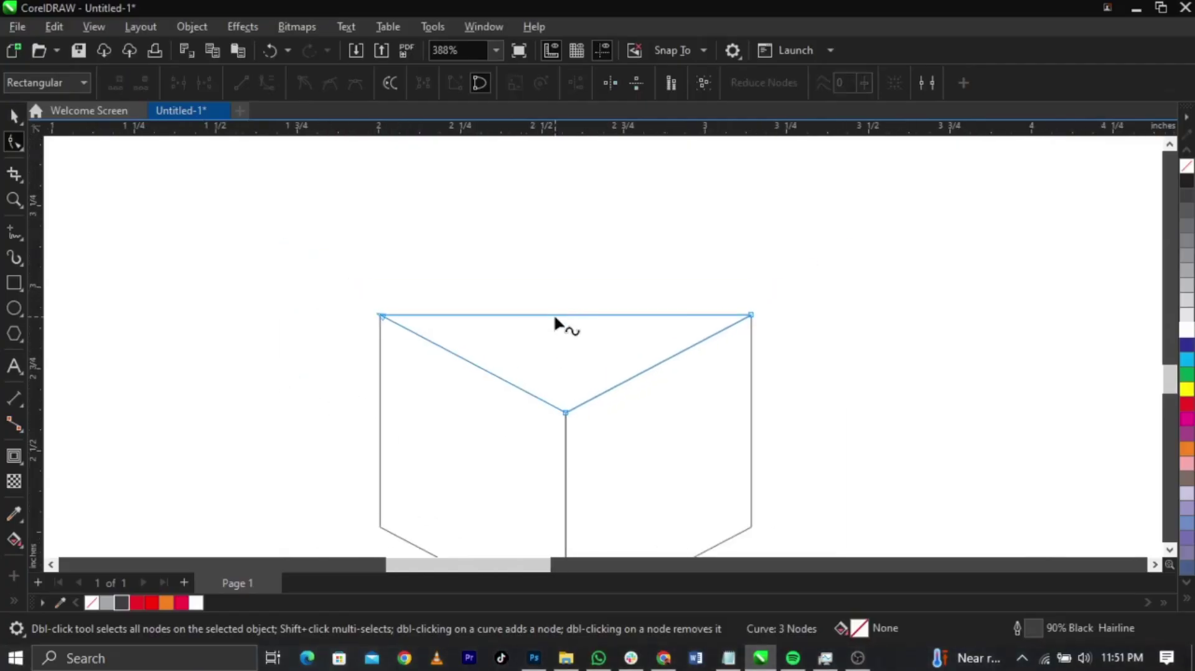
Add a node at the middle of the triangle's upper edge and pull it upward to form the cube's top face.
{"action": "double_click", "coordinate": [561, 315]}
{"action": "left_click_drag", "start_coordinate": [562, 288], "coordinate": [567, 239]}
{"action": "scroll", "coordinate": [566, 239], "scroll_direction": "down", "scroll_amount": 3}
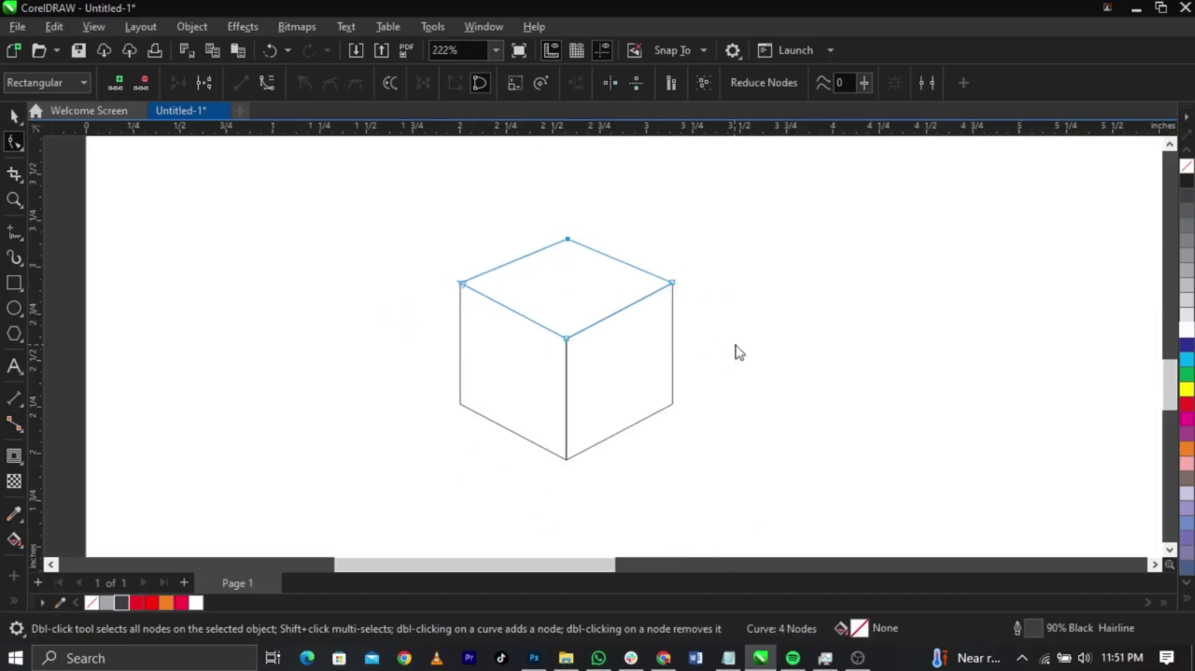
{"action": "key", "text": "space"}
{"action": "left_click", "coordinate": [697, 319]}
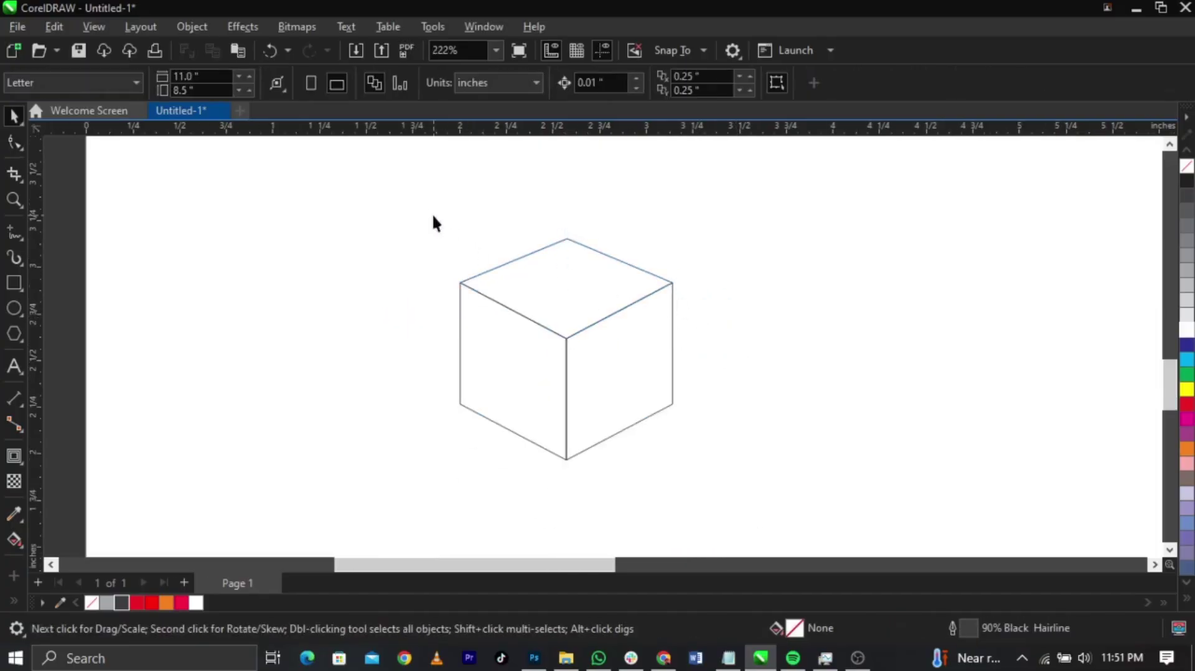
Select all three cube faces together and move them slightly downward on the page.
{"action": "left_click_drag", "start_coordinate": [735, 502], "coordinate": [735, 503]}
{"action": "left_click_drag", "start_coordinate": [620, 396], "coordinate": [661, 395]}
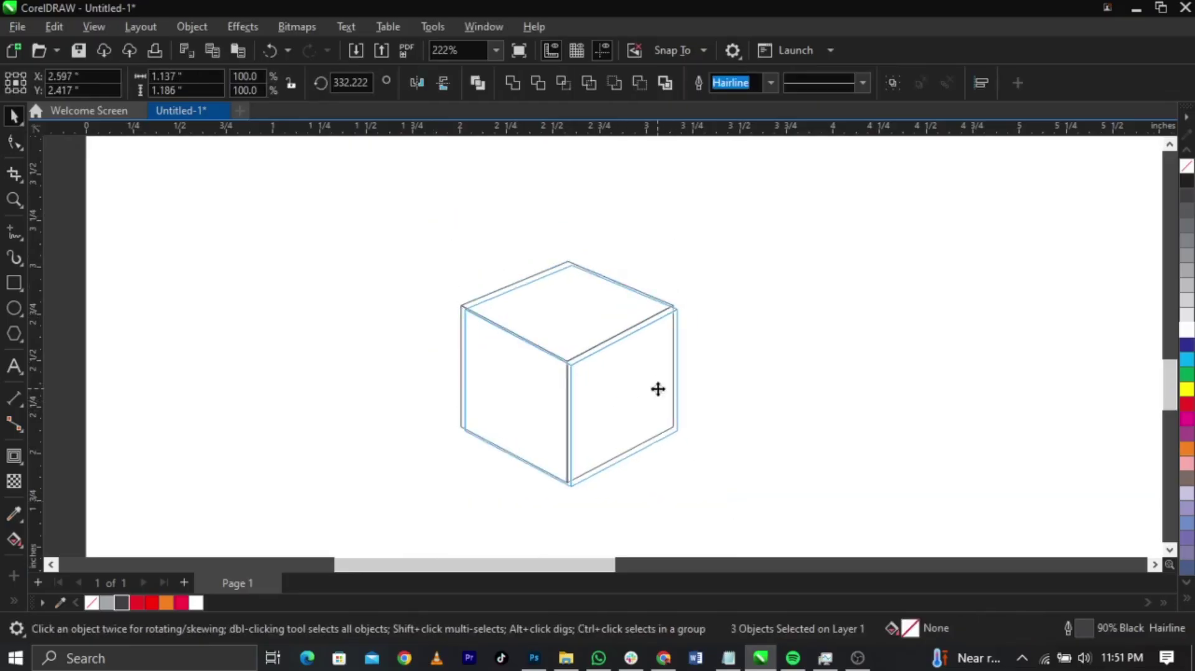
{"action": "left_click", "coordinate": [723, 401]}
Fill the cube's left face with orange, the right face with purple and the top face with yellow.
{"action": "left_click", "coordinate": [571, 373]}
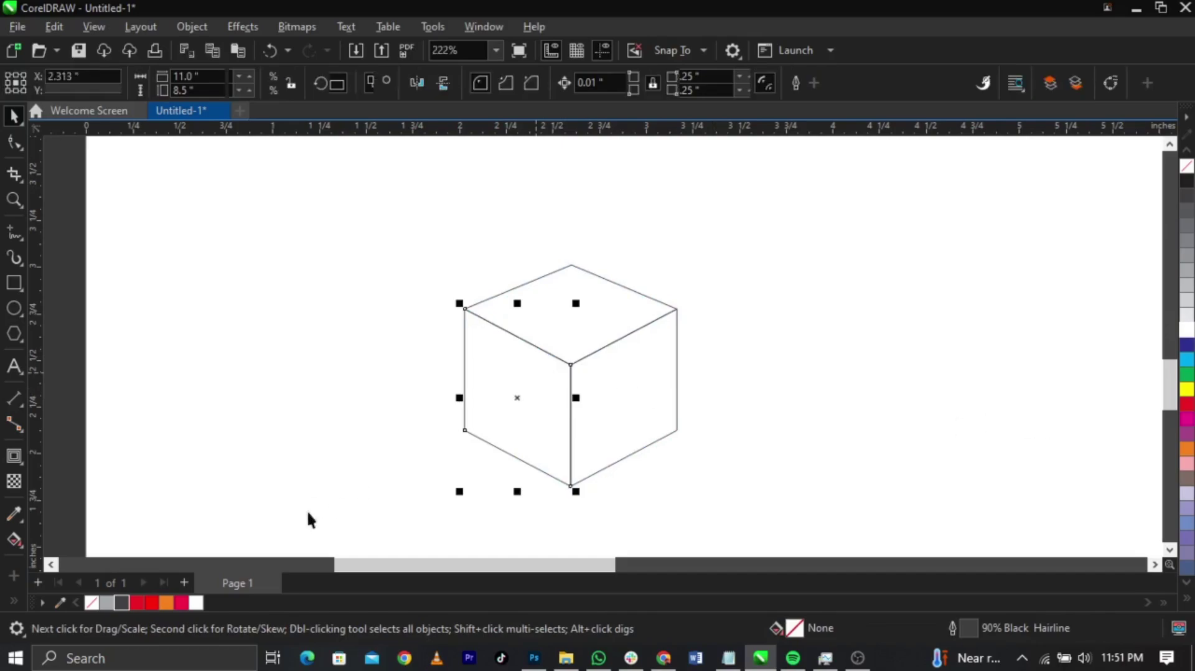
{"action": "left_click", "coordinate": [168, 603]}
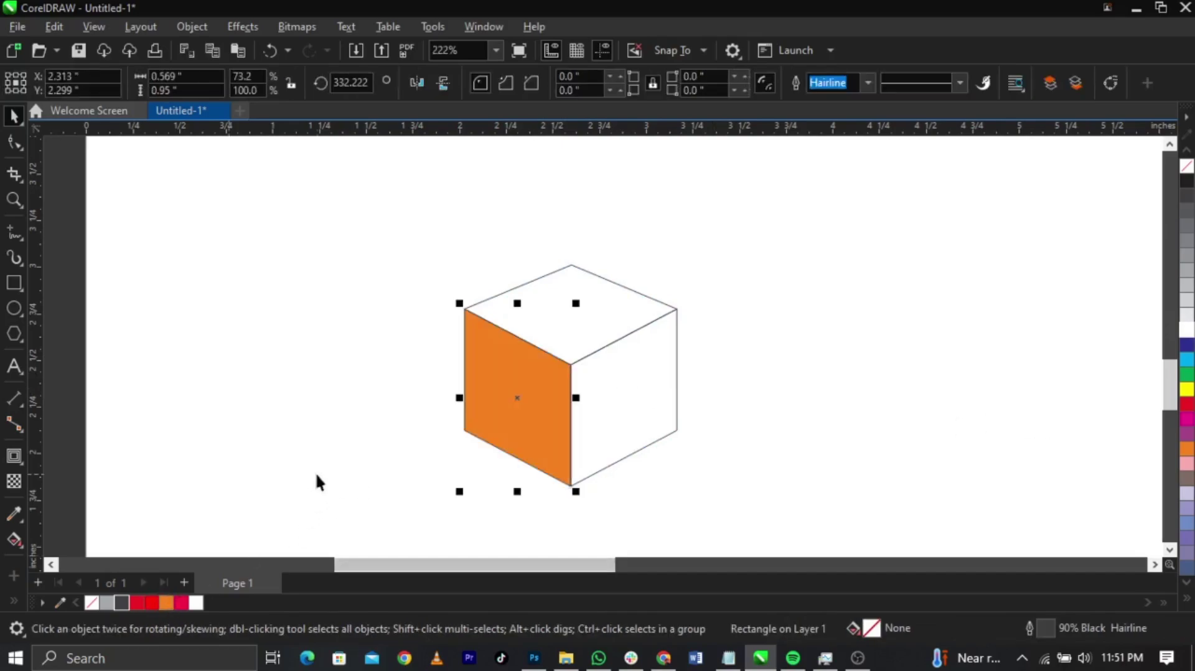
{"action": "left_click", "coordinate": [600, 421]}
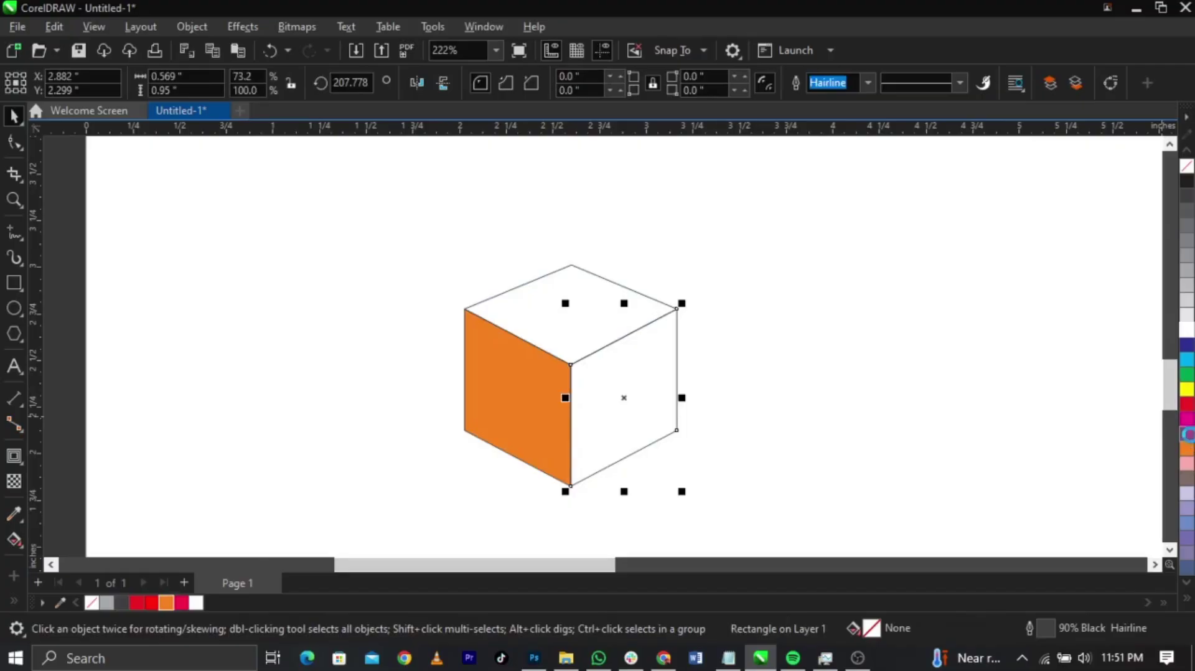
{"action": "left_click", "coordinate": [1187, 433]}
{"action": "left_click", "coordinate": [765, 257]}
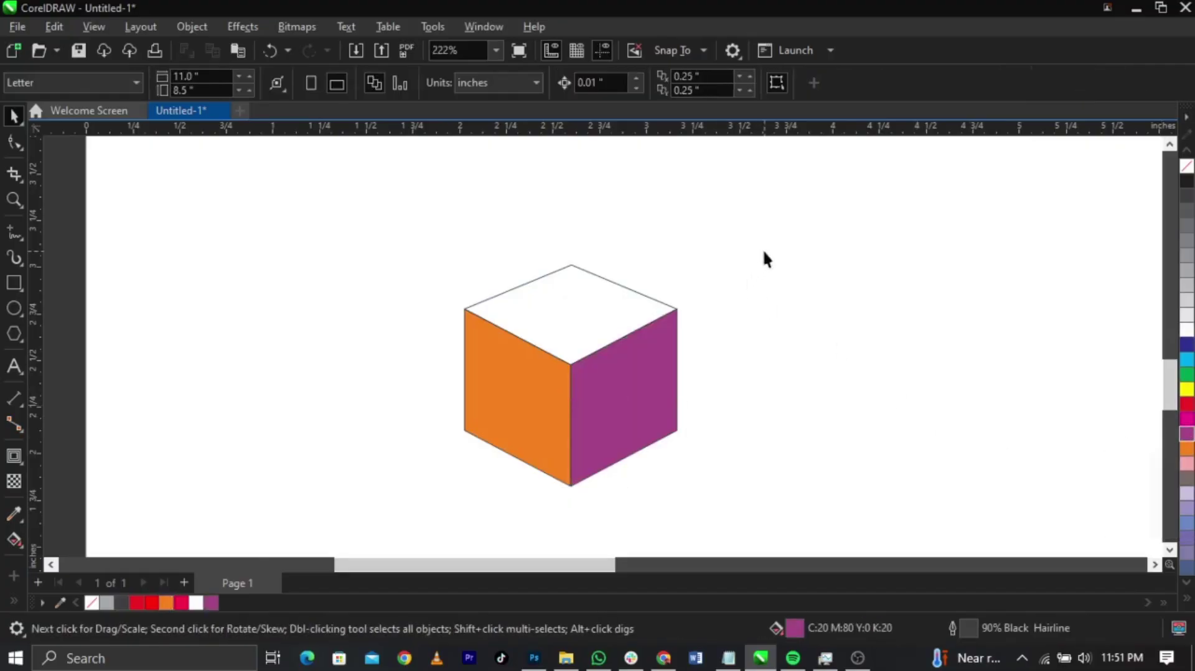
{"action": "left_click", "coordinate": [606, 283]}
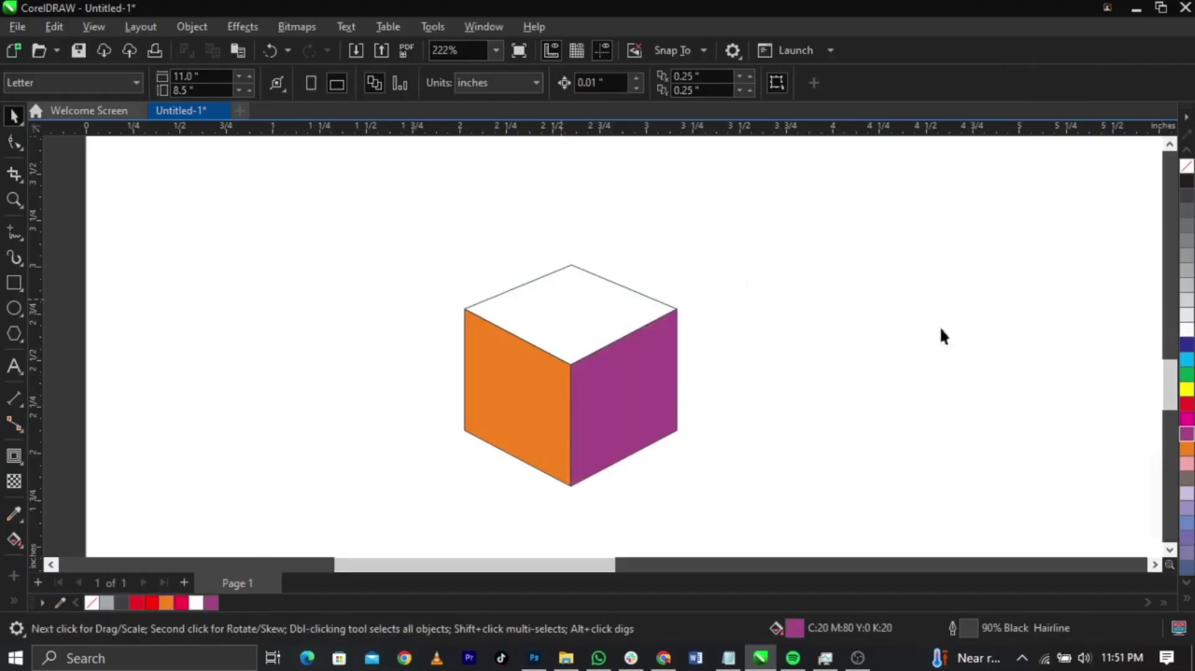
{"action": "left_click", "coordinate": [1187, 390]}
Select all three coloured faces of the cube and remove their outlines.
{"action": "left_click_drag", "start_coordinate": [805, 488], "coordinate": [353, 242]}
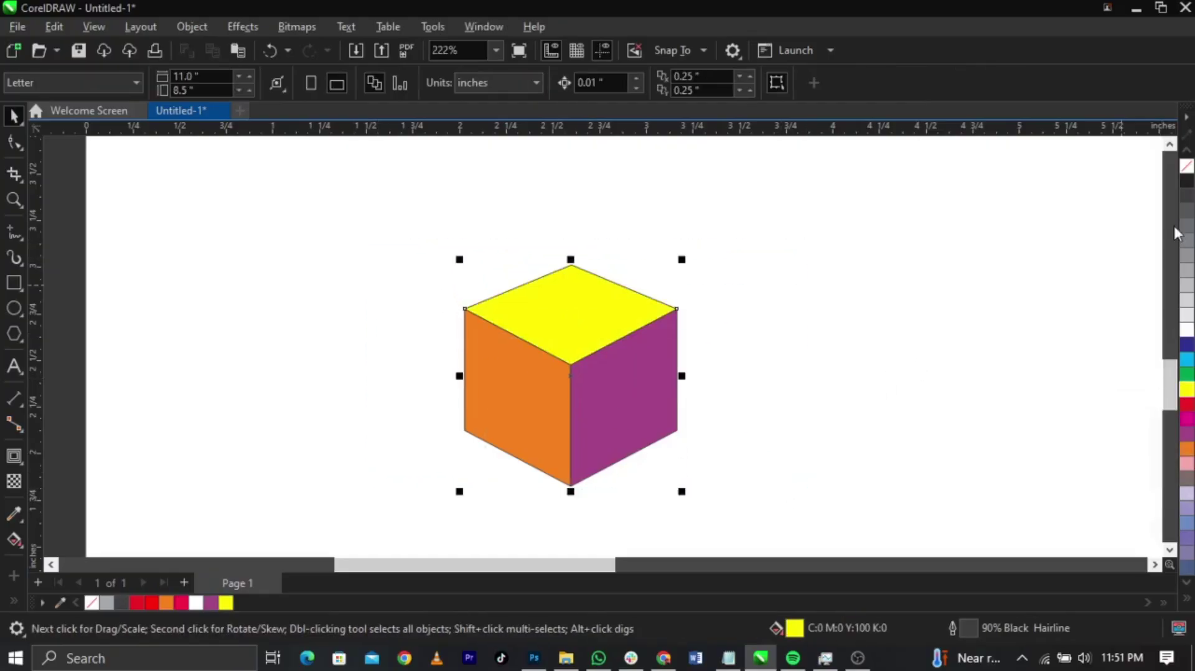
{"action": "right_click", "coordinate": [1186, 169]}
{"action": "left_click", "coordinate": [368, 390]}
Mirror a copy of the whole cube to its right and repeat that duplication five times to make a row of seven cubes.
{"action": "scroll", "coordinate": [368, 390], "scroll_direction": "down", "scroll_amount": 3}
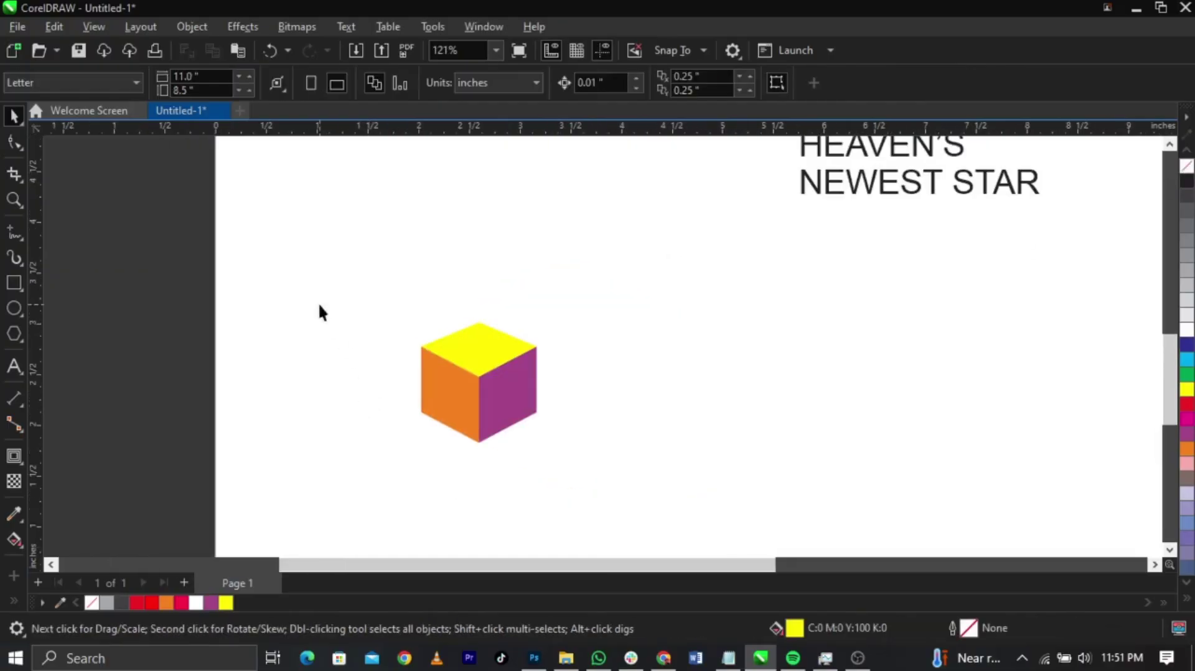
{"action": "left_click_drag", "start_coordinate": [318, 301], "coordinate": [596, 445]}
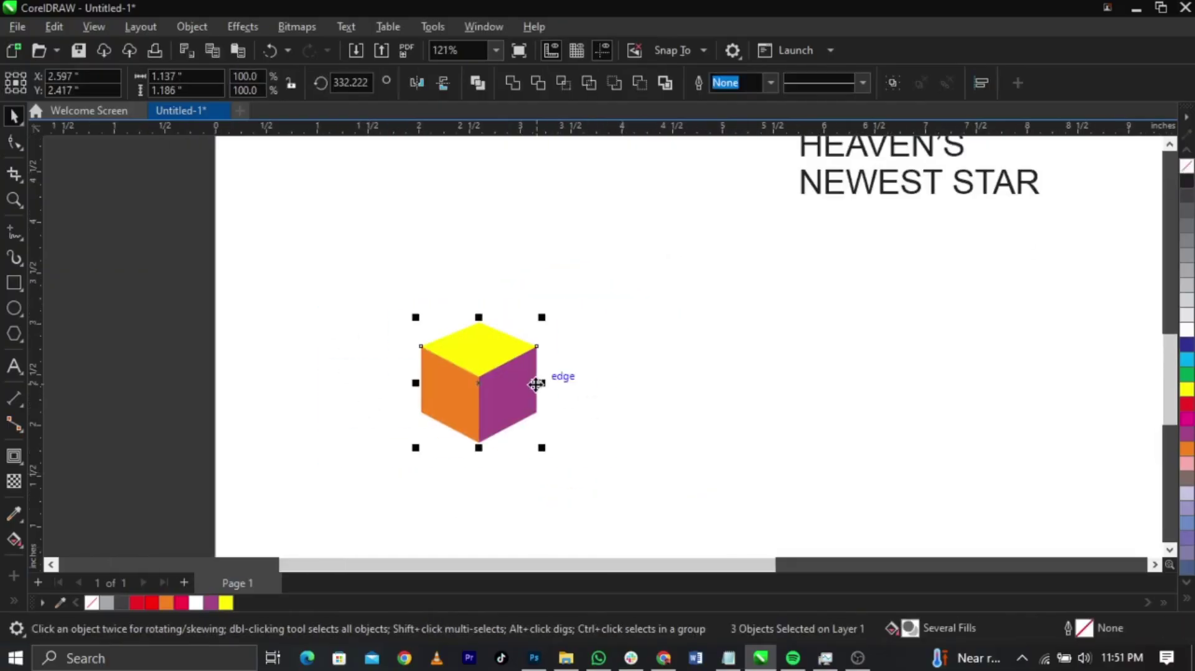
{"action": "left_click_drag", "start_coordinate": [416, 384], "coordinate": [535, 392]}
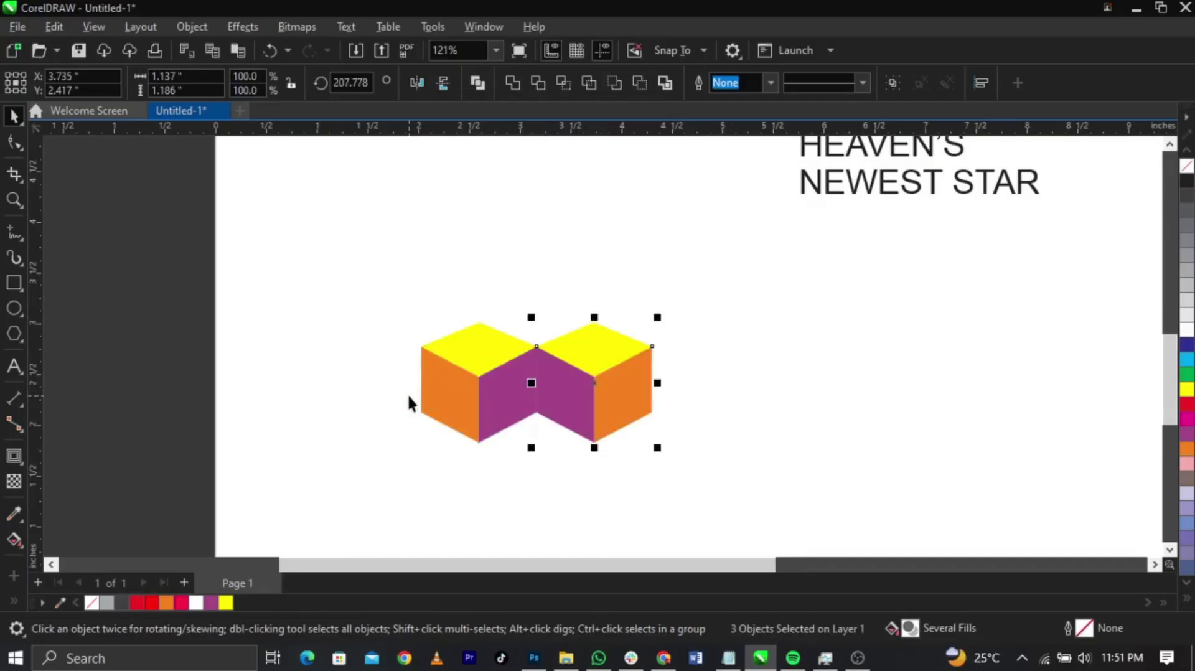
{"action": "key", "text": "ctrl+r"}
{"action": "key", "text": "ctrl+r"}
{"action": "key", "text": "ctrl+r"}
{"action": "key", "text": "ctrl+r"}
{"action": "key", "text": "ctrl+r"}
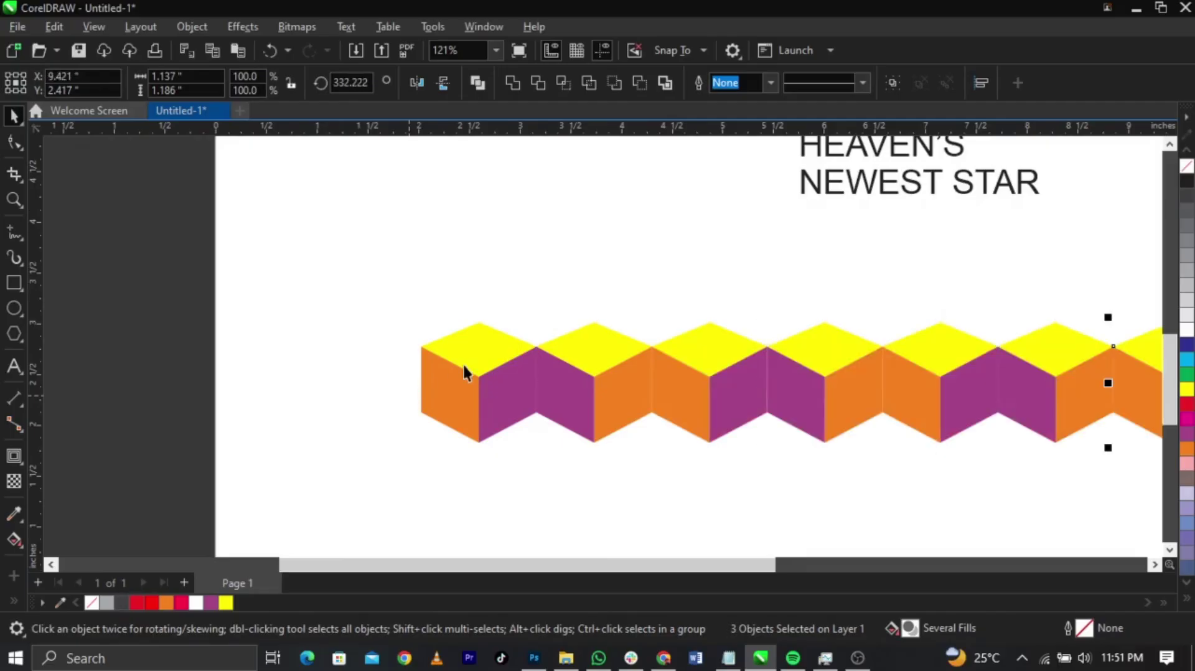
Select the entire row of cubes and scale it down proportionally to about 4.45 in wide.
{"action": "scroll", "coordinate": [462, 363], "scroll_direction": "down", "scroll_amount": 2}
{"action": "left_click_drag", "start_coordinate": [398, 311], "coordinate": [1073, 473]}
{"action": "left_click_drag", "start_coordinate": [972, 421], "coordinate": [766, 427]}
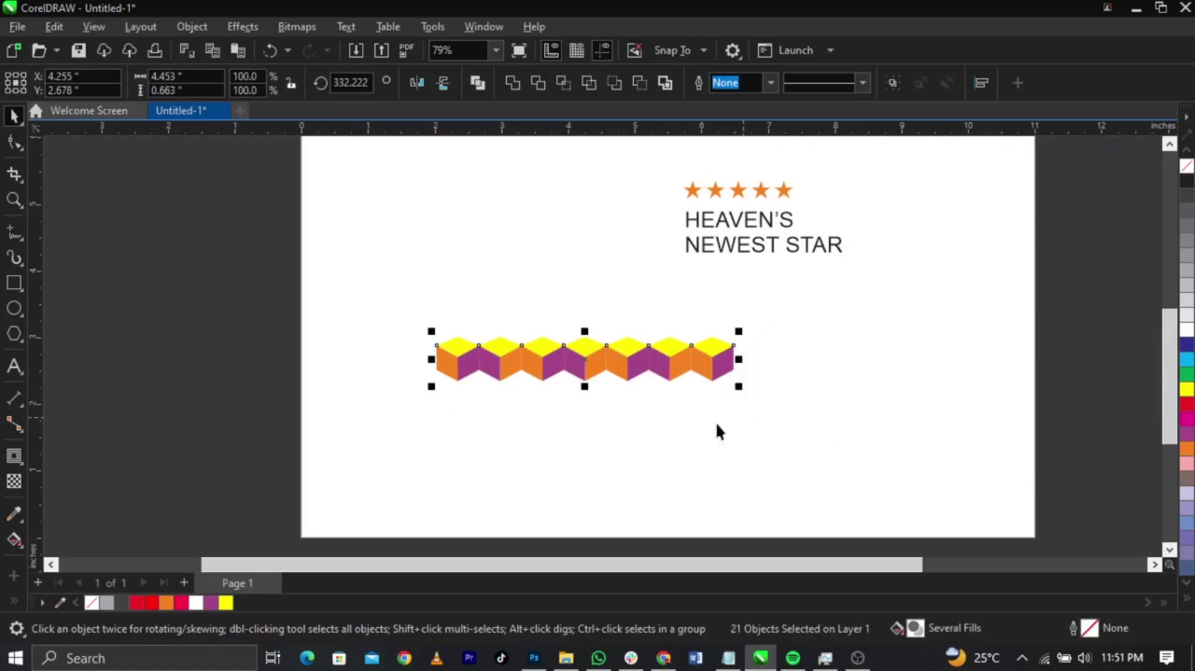
Mirror a copy of the cube row directly below it and repeat that duplication until the pattern has eight rows.
{"action": "scroll", "coordinate": [581, 401], "scroll_direction": "up", "scroll_amount": 3}
{"action": "left_click_drag", "start_coordinate": [591, 284], "coordinate": [600, 370]}
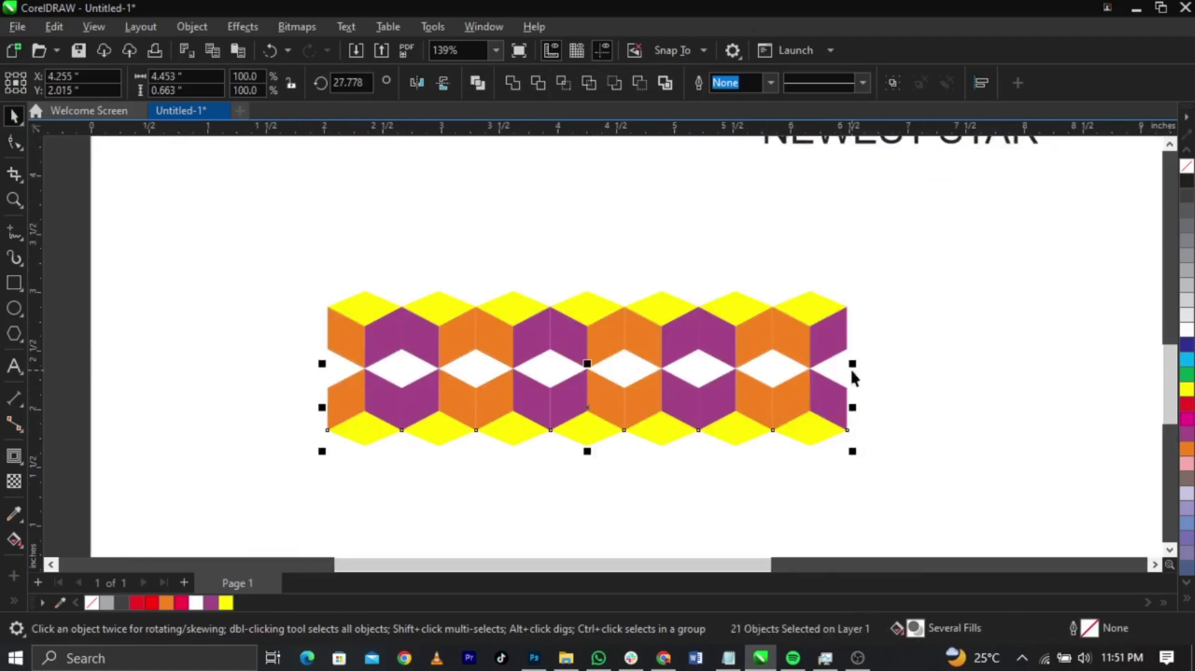
{"action": "key", "text": "ctrl+r"}
{"action": "key", "text": "ctrl+r"}
{"action": "key", "text": "ctrl+r"}
{"action": "key", "text": "ctrl+r"}
{"action": "scroll", "coordinate": [721, 264], "scroll_direction": "down", "scroll_amount": 2}
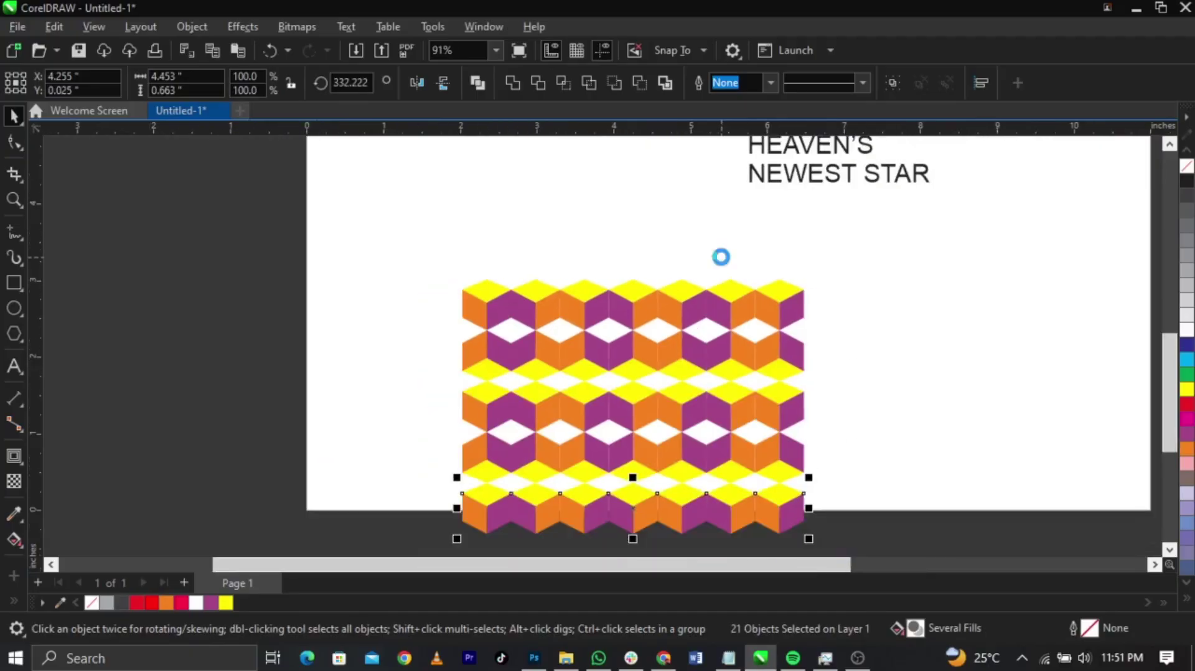
{"action": "key", "text": "ctrl+r"}
{"action": "scroll", "coordinate": [719, 265], "scroll_direction": "down", "scroll_amount": 3}
{"action": "left_click_drag", "start_coordinate": [516, 246], "coordinate": [789, 528]}
{"action": "left_click_drag", "start_coordinate": [713, 441], "coordinate": [658, 318]}
{"action": "scroll", "coordinate": [657, 317], "scroll_direction": "down", "scroll_amount": 3}
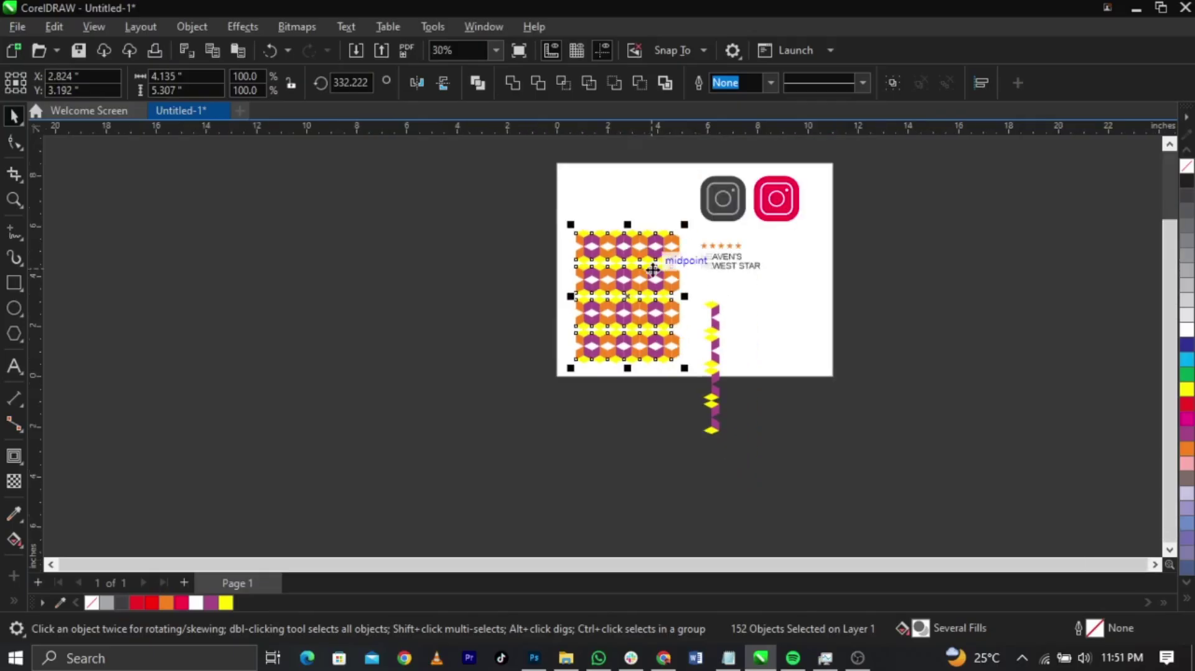
{"action": "key", "text": "ctrl+z"}
Select the entire cube pattern, move it fully onto the page with its centre at about X 2.72 in, Y 4.00 in, and deselect it.
{"action": "left_click_drag", "start_coordinate": [563, 293], "coordinate": [770, 470]}
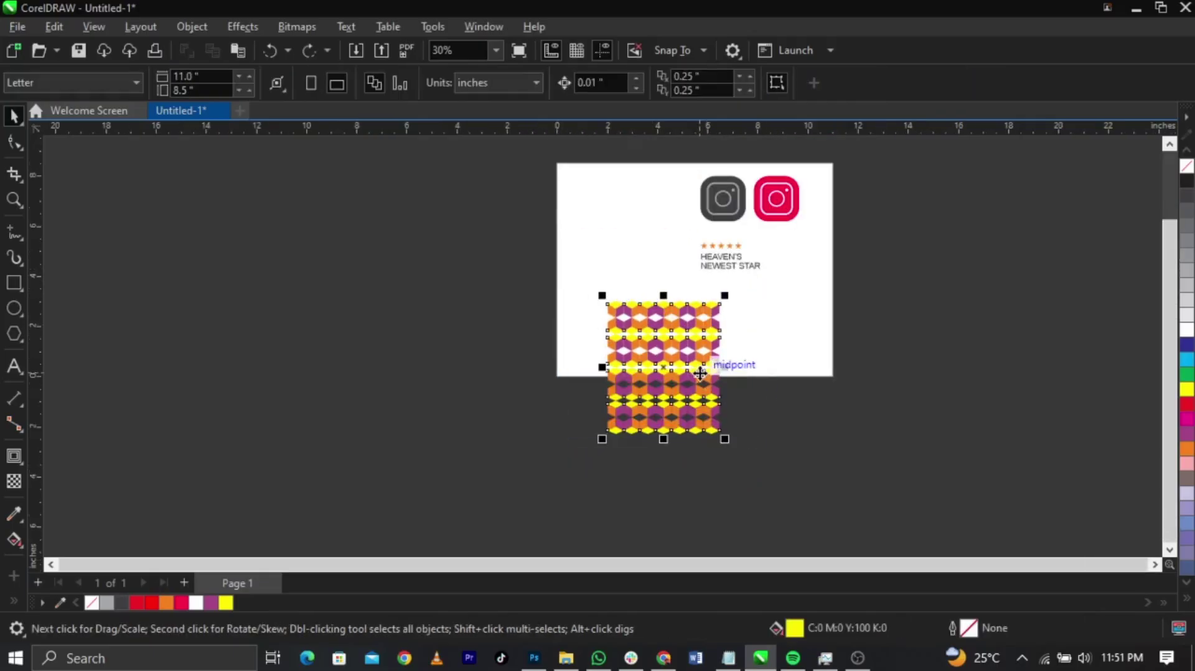
{"action": "left_click_drag", "start_coordinate": [702, 377], "coordinate": [666, 294]}
{"action": "scroll", "coordinate": [602, 245], "scroll_direction": "up", "scroll_amount": 3}
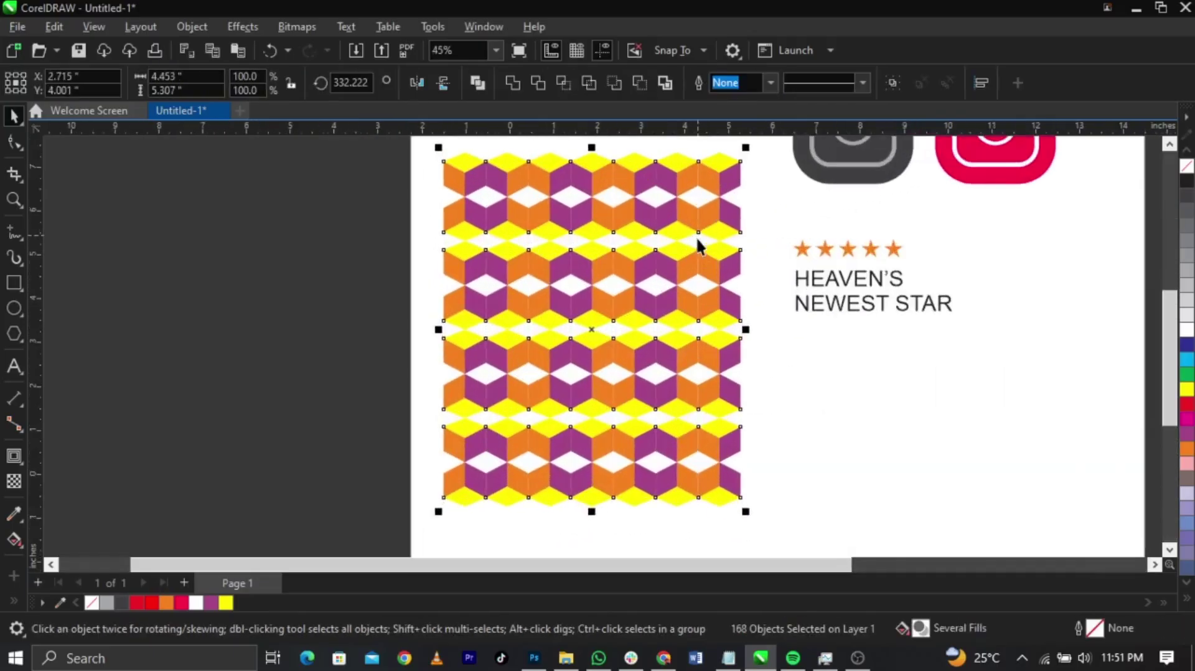
{"action": "scroll", "coordinate": [688, 182], "scroll_direction": "down", "scroll_amount": 1}
{"action": "scroll", "coordinate": [699, 181], "scroll_direction": "up", "scroll_amount": 2}
{"action": "scroll", "coordinate": [681, 185], "scroll_direction": "down", "scroll_amount": 1}
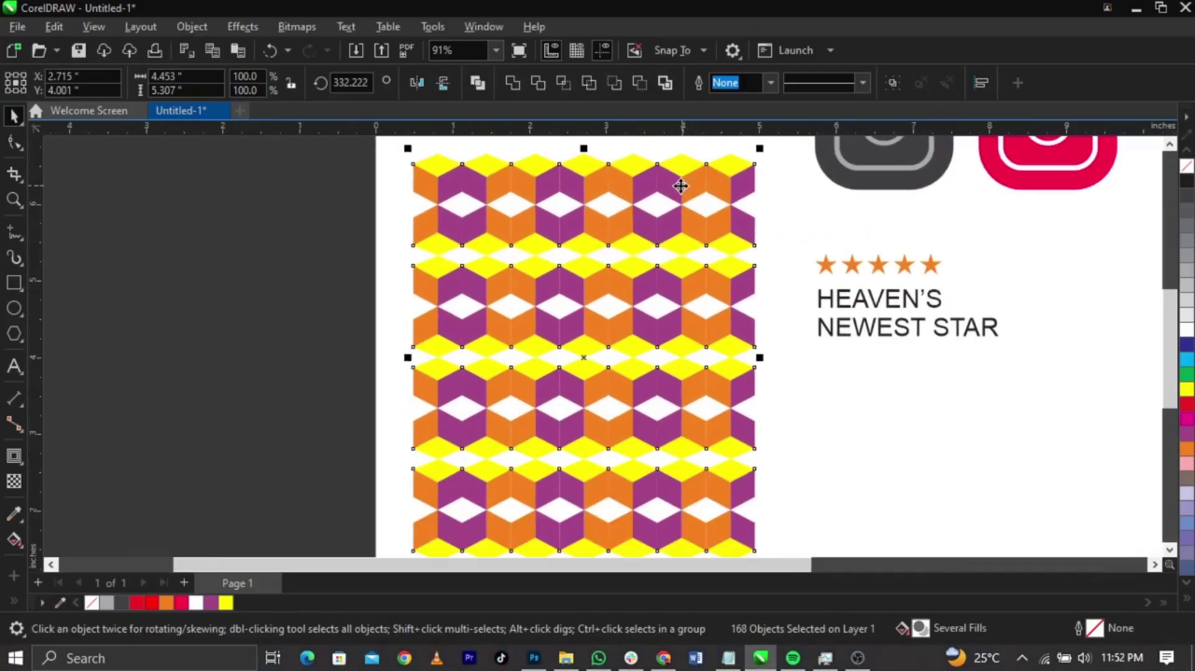
{"action": "scroll", "coordinate": [680, 185], "scroll_direction": "down", "scroll_amount": 1}
{"action": "left_click", "coordinate": [302, 381]}
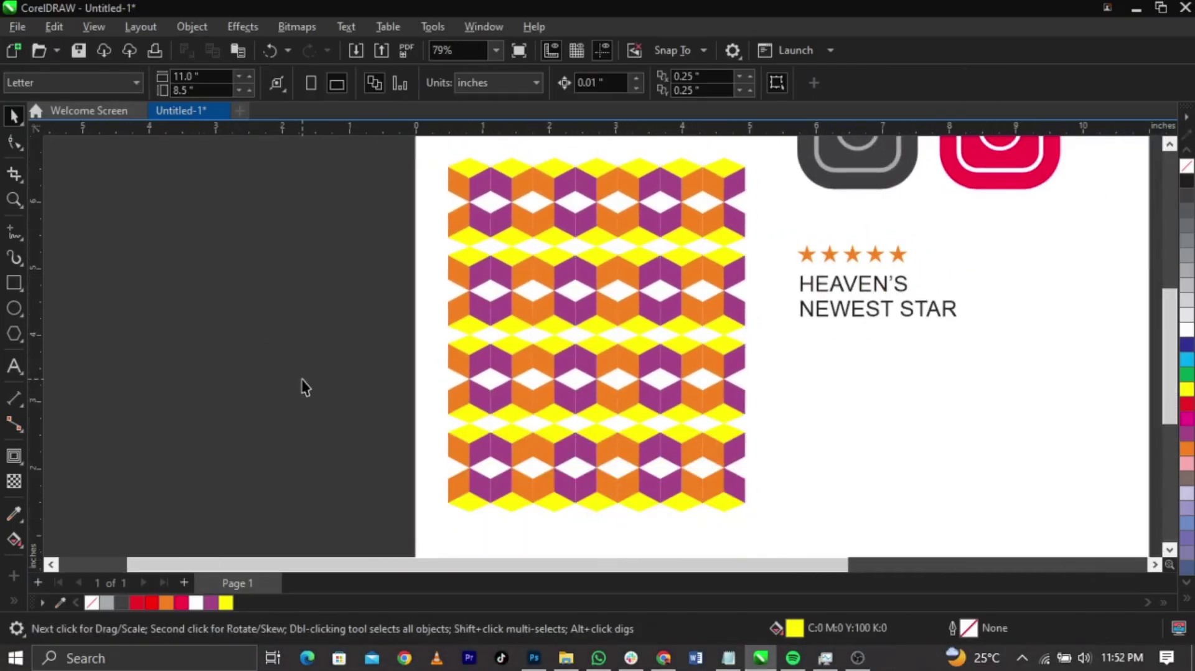
{"action": "scroll", "coordinate": [310, 389], "scroll_direction": "down", "scroll_amount": 2}
{"action": "scroll", "coordinate": [579, 274], "scroll_direction": "up", "scroll_amount": 1}
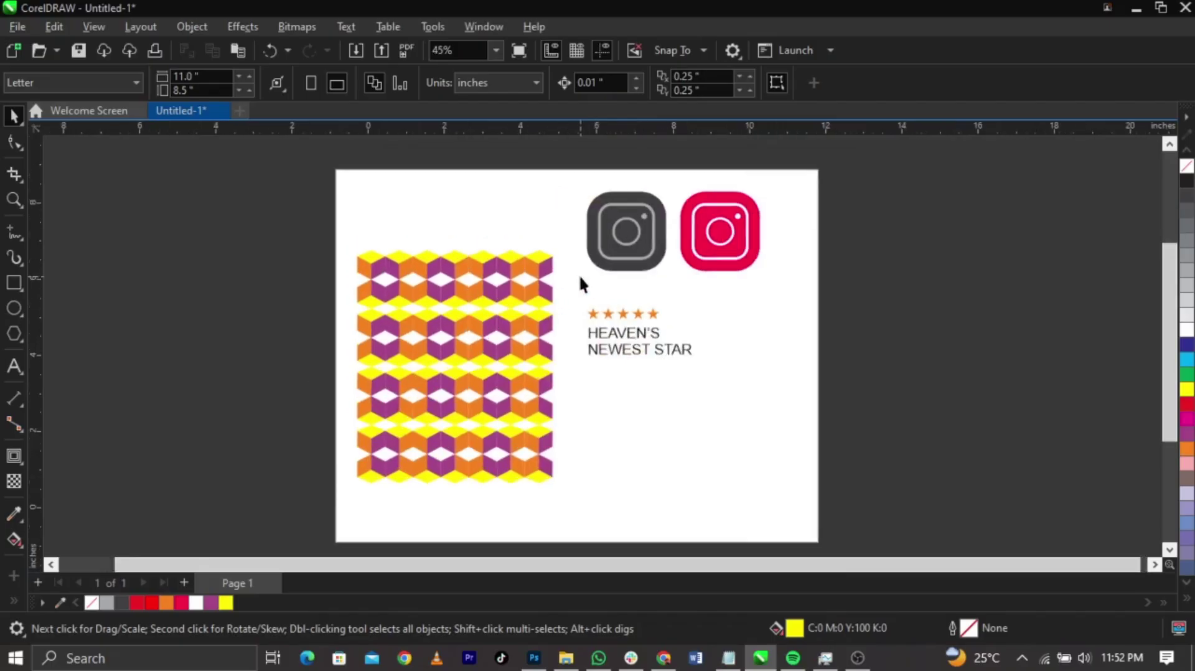
{"action": "scroll", "coordinate": [579, 278], "scroll_direction": "up", "scroll_amount": 1}
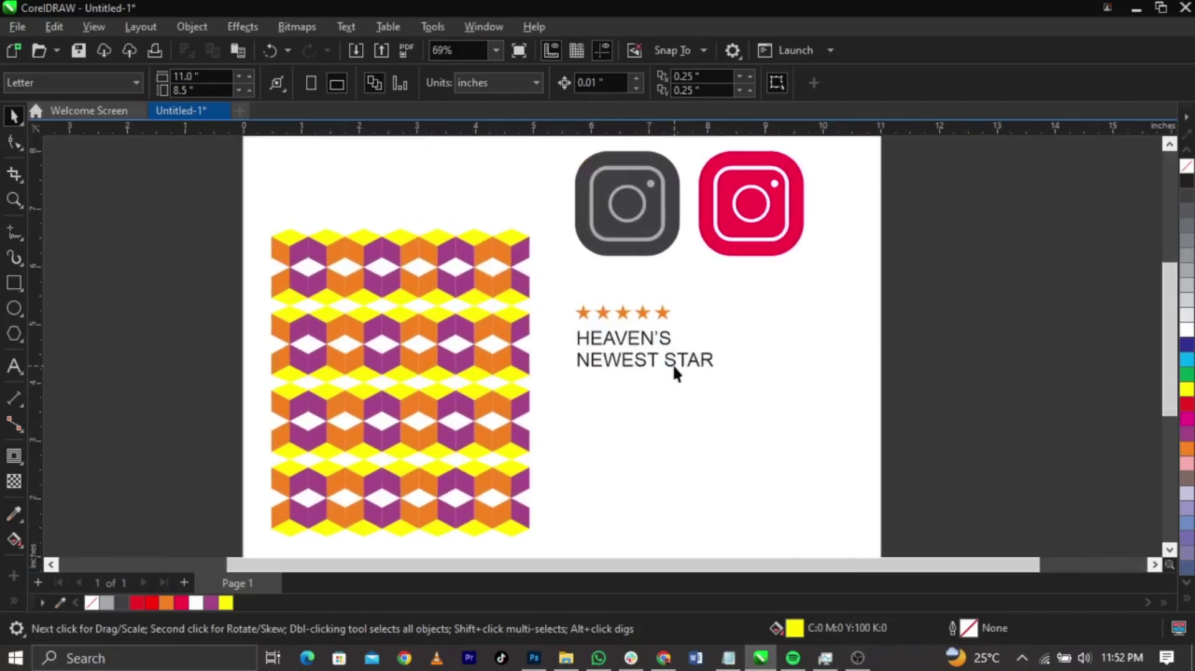